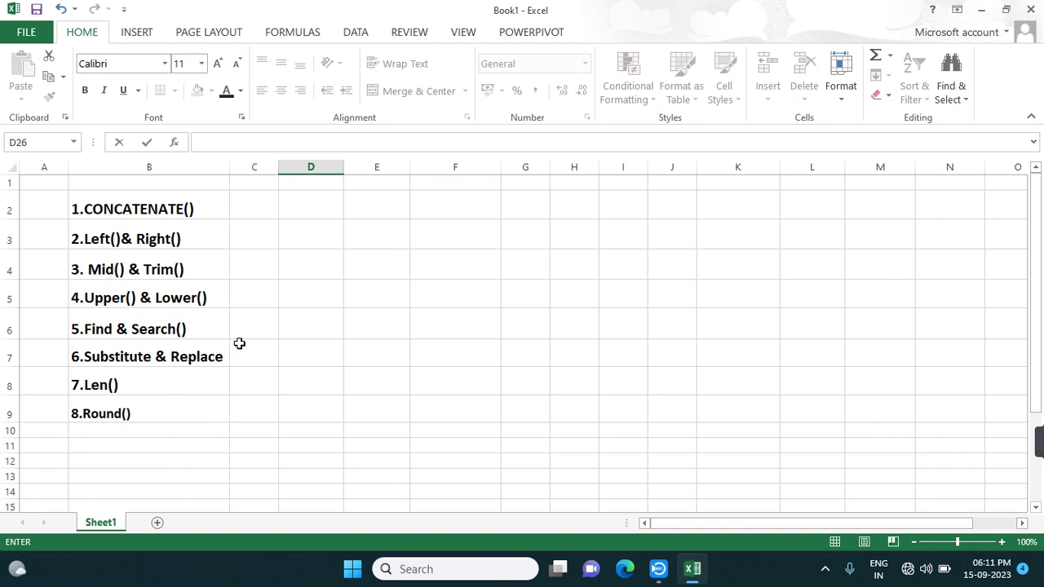
Step: Review the numbered list of text functions and the names table with its function columns below
scroll(228, 359, "down", 1)
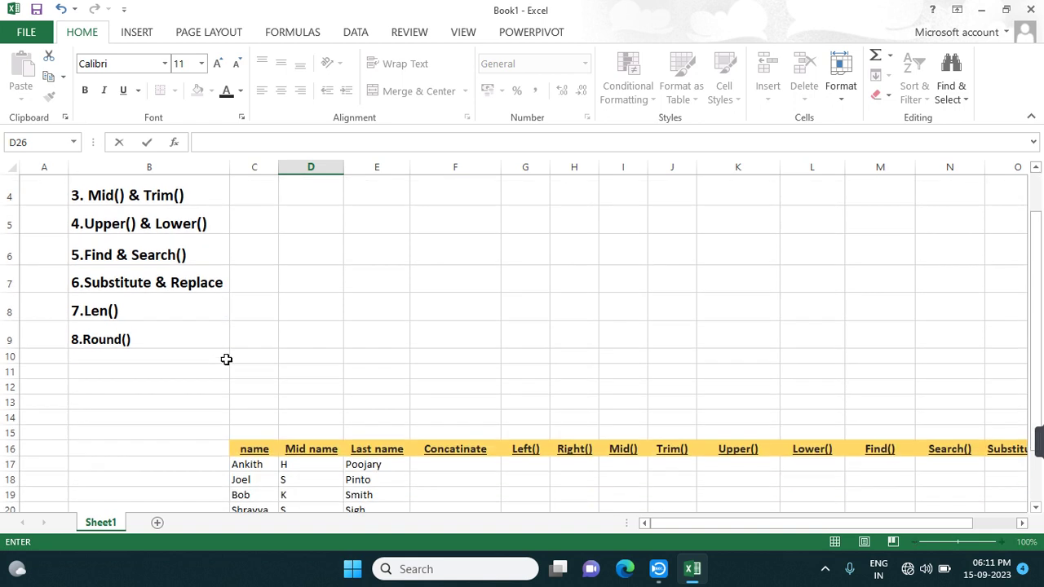
scroll(252, 349, "up", 1)
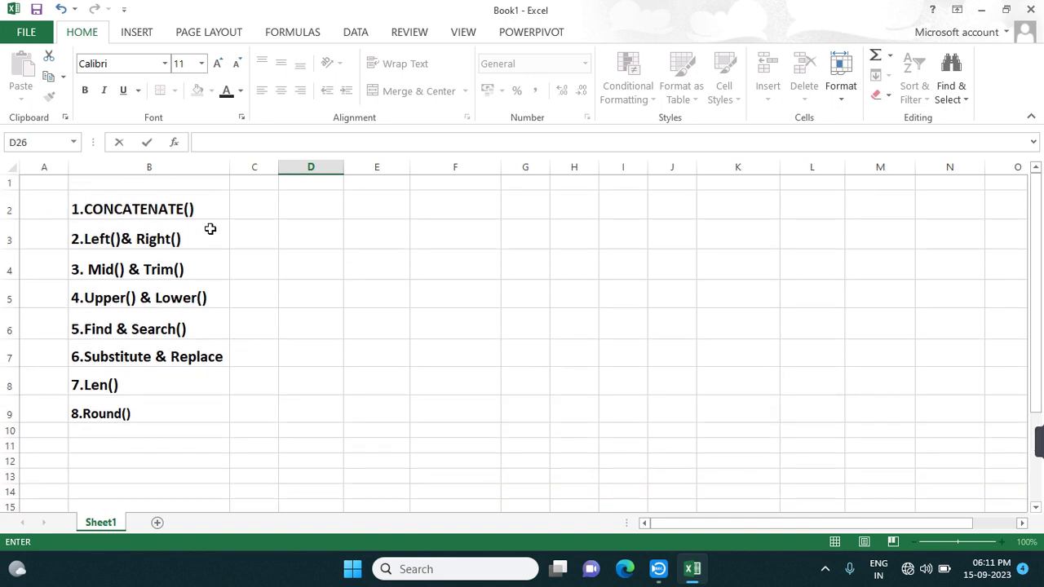
scroll(207, 228, "down", 1)
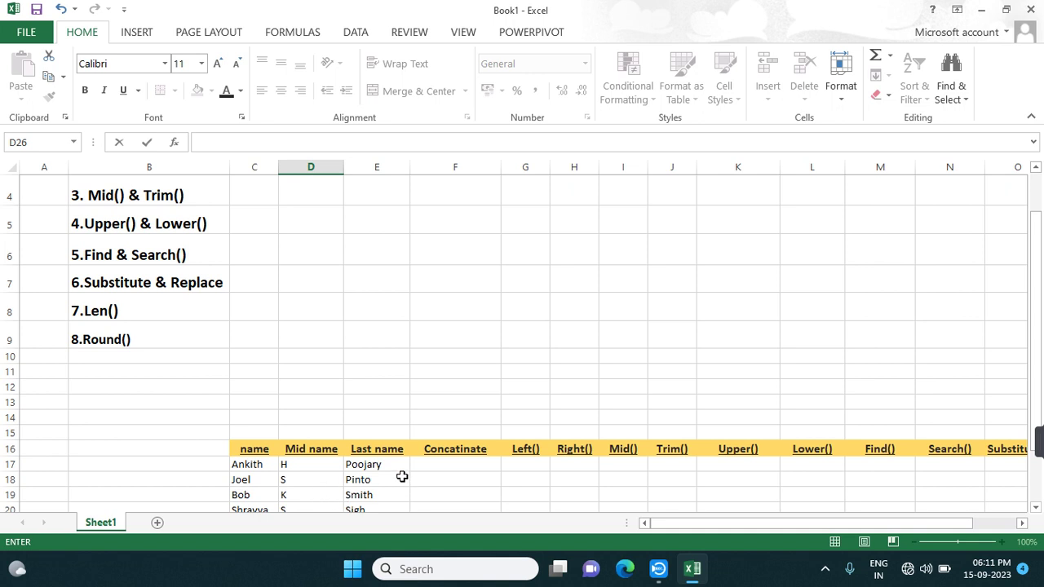
scroll(402, 477, "down", 1)
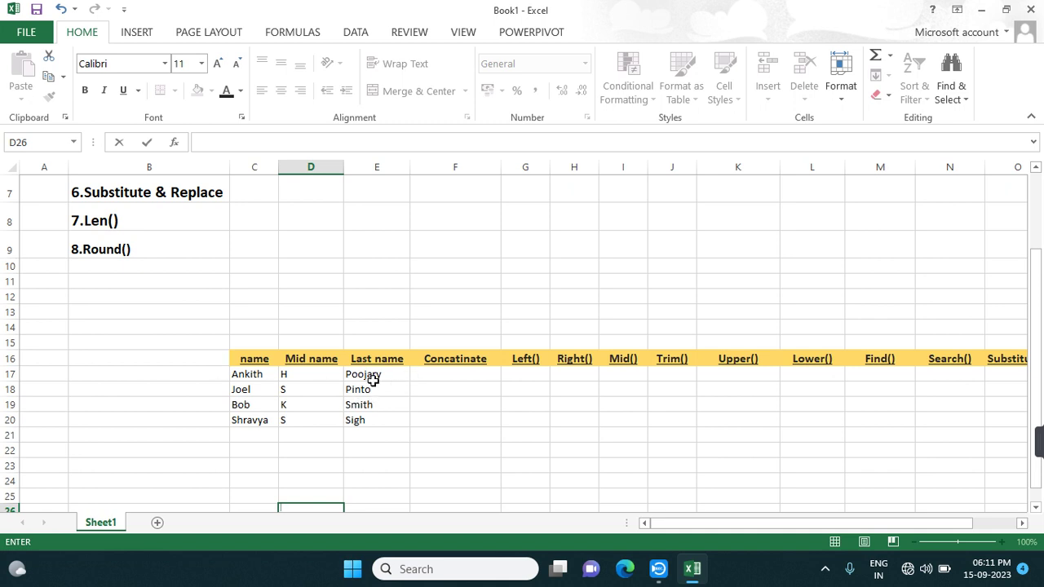
scroll(375, 377, "up", 1)
scroll(388, 383, "down", 1)
scroll(377, 380, "up", 2)
scroll(250, 280, "down", 2)
Step: Enter =CONCATENATE(C17," ",D17," ",E17) in F17 to join the name parts with spaces, and fill it down to F20
left_click(423, 376)
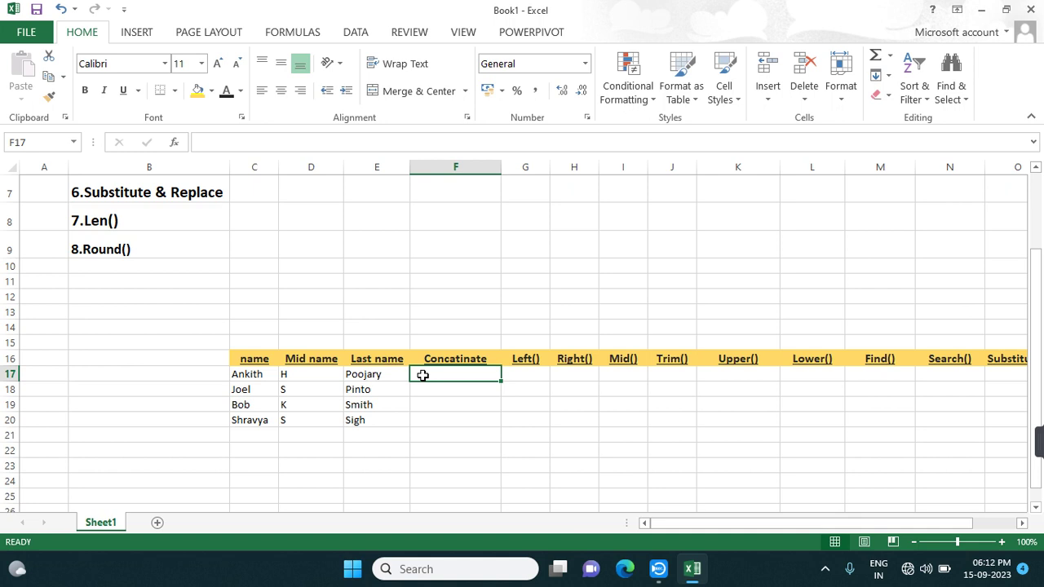
type("=")
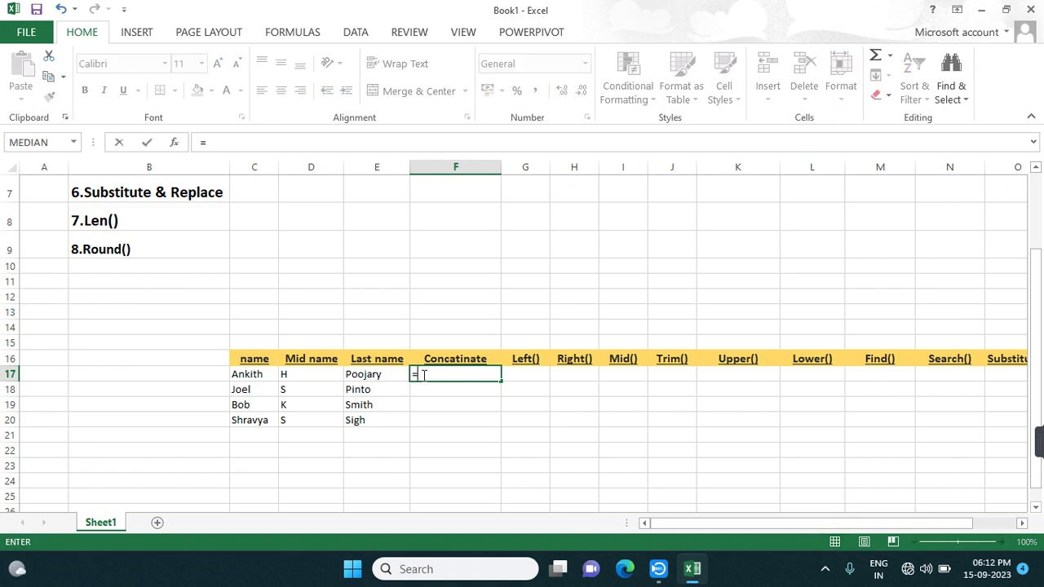
type("con")
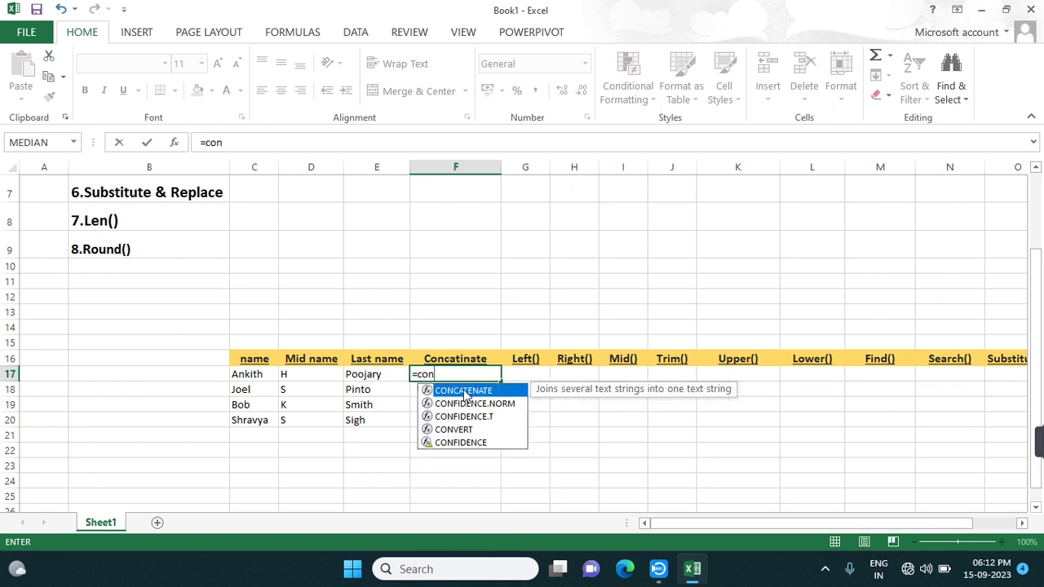
double_click(464, 391)
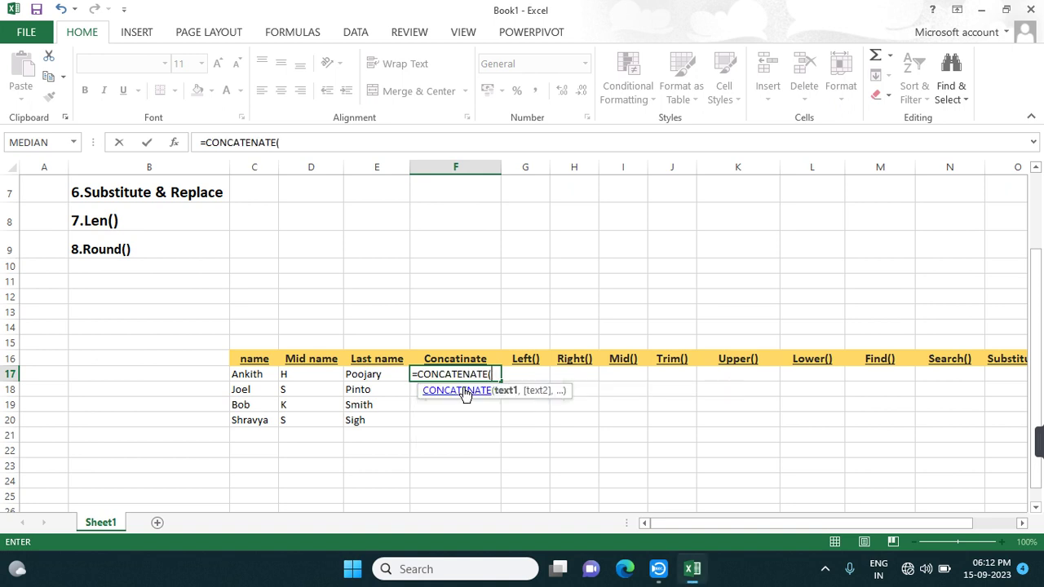
left_click(258, 375)
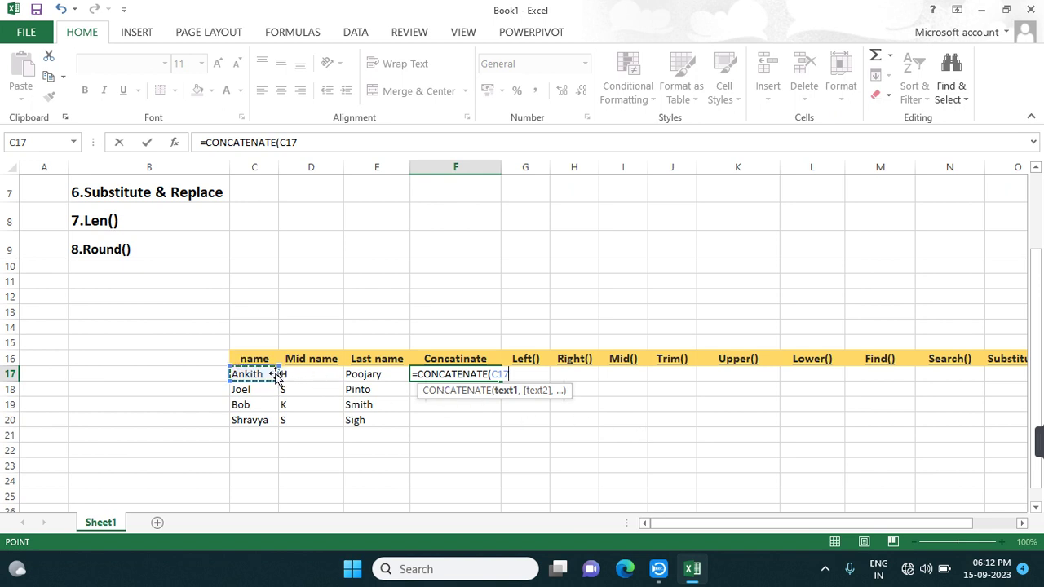
type(",")
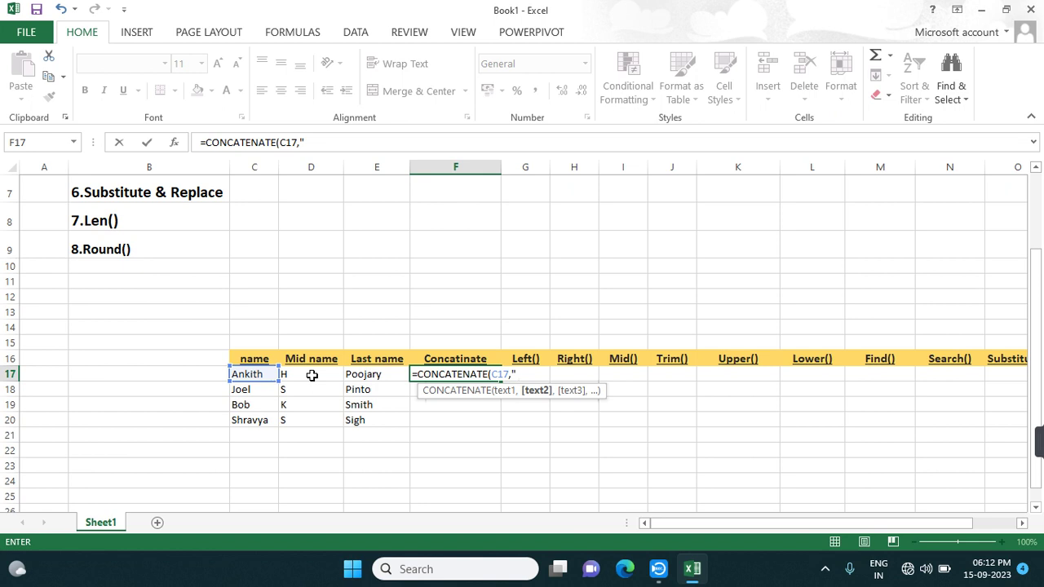
type("\" \",")
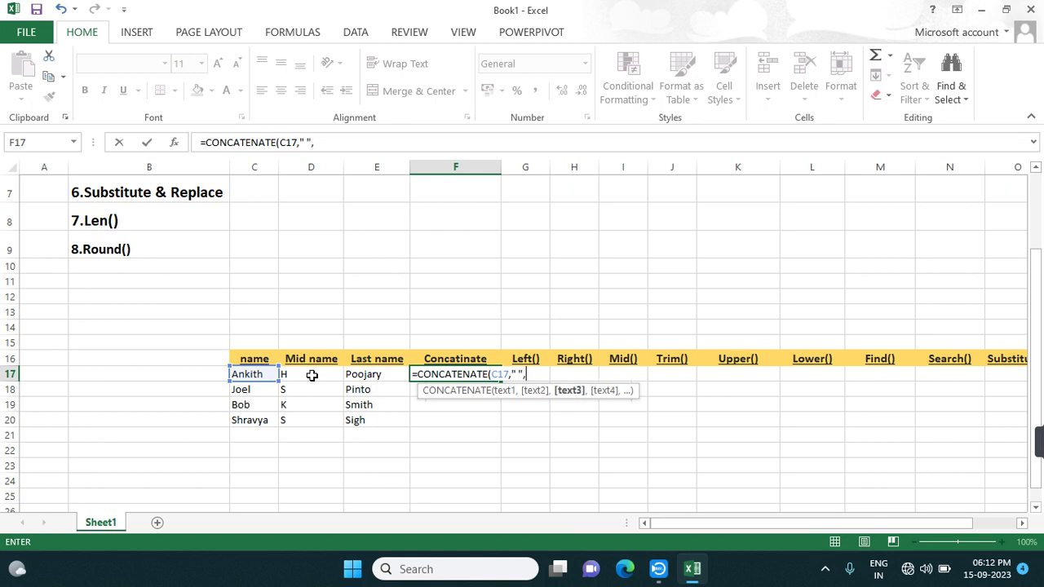
left_click(311, 374)
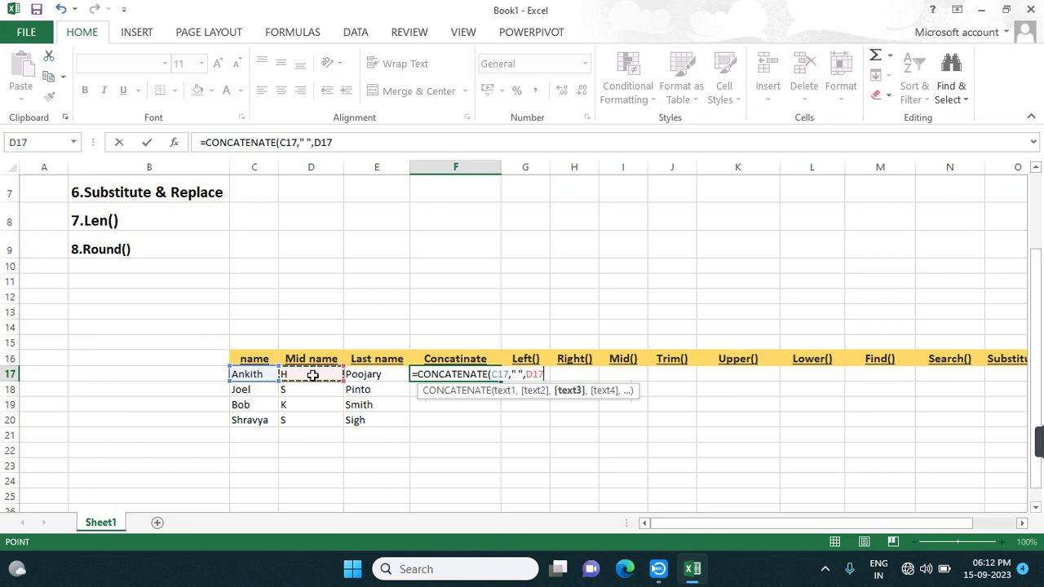
type(",")
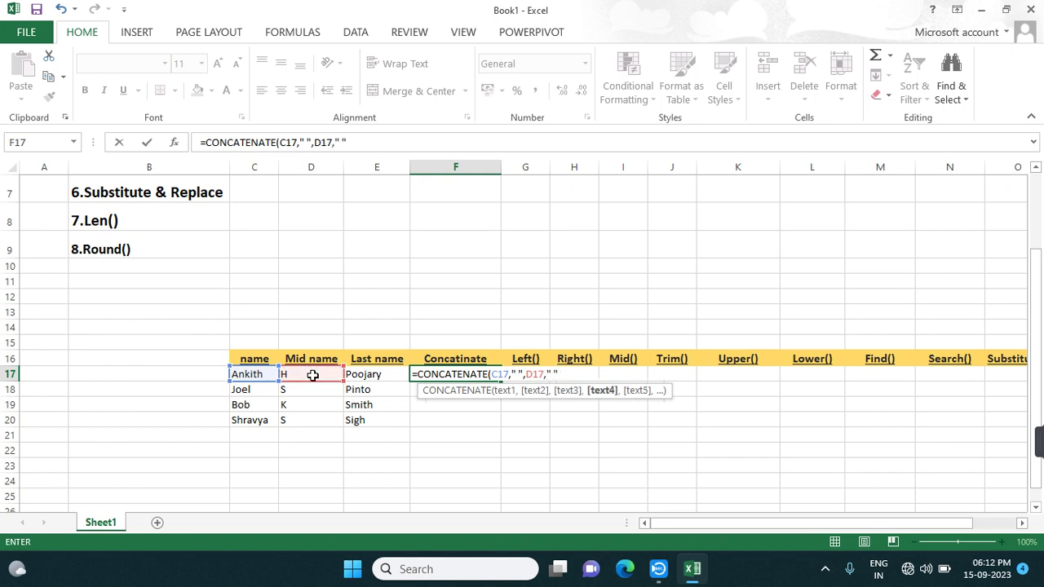
type("\" \",")
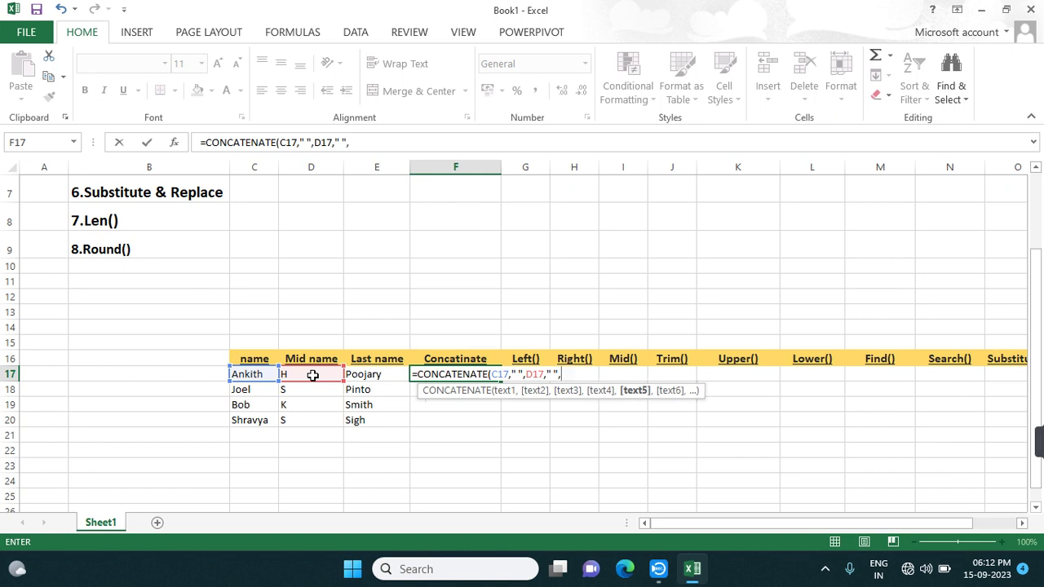
left_click(371, 376)
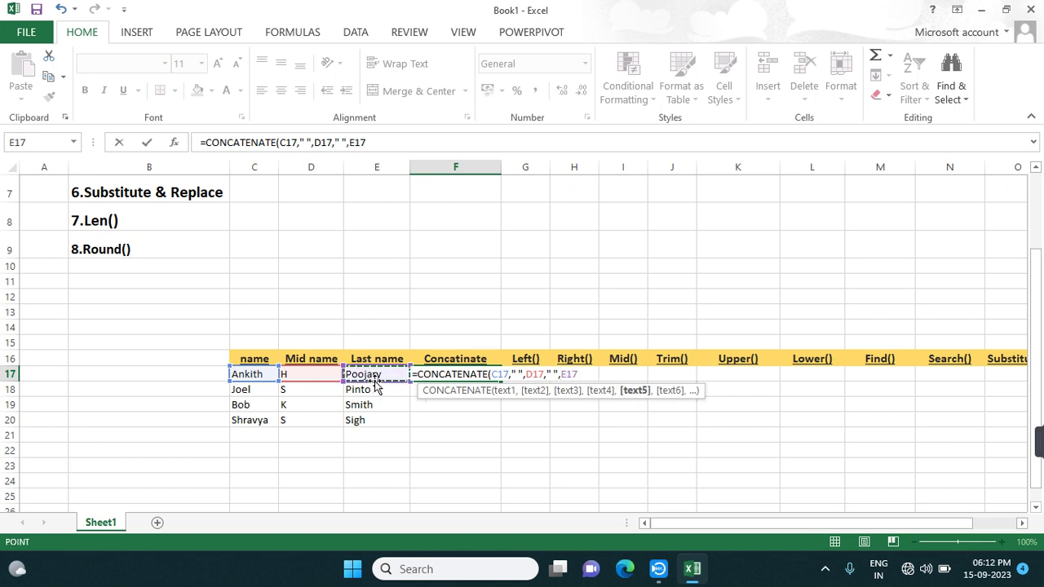
key("Return")
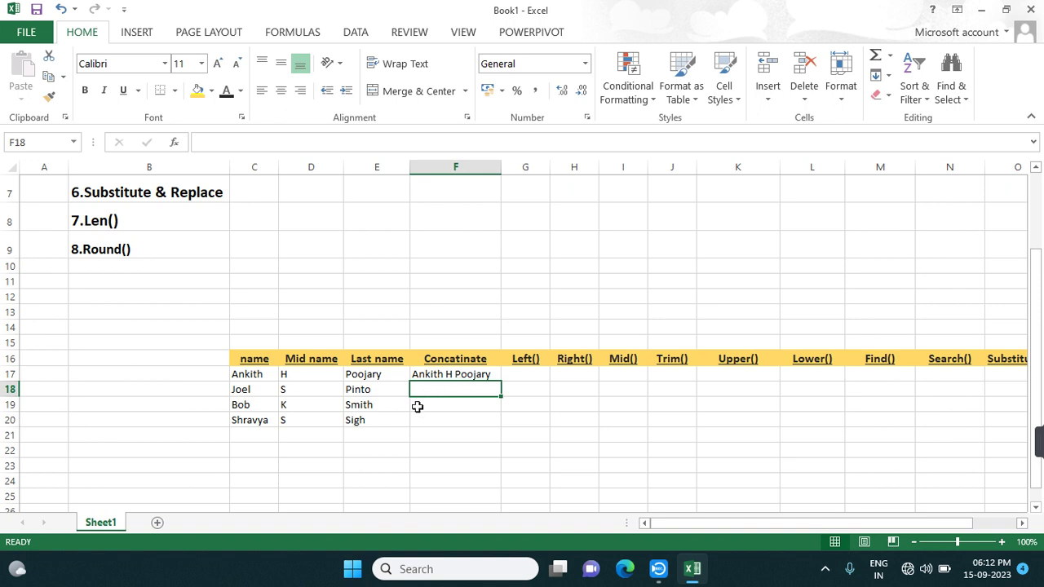
left_click(443, 373)
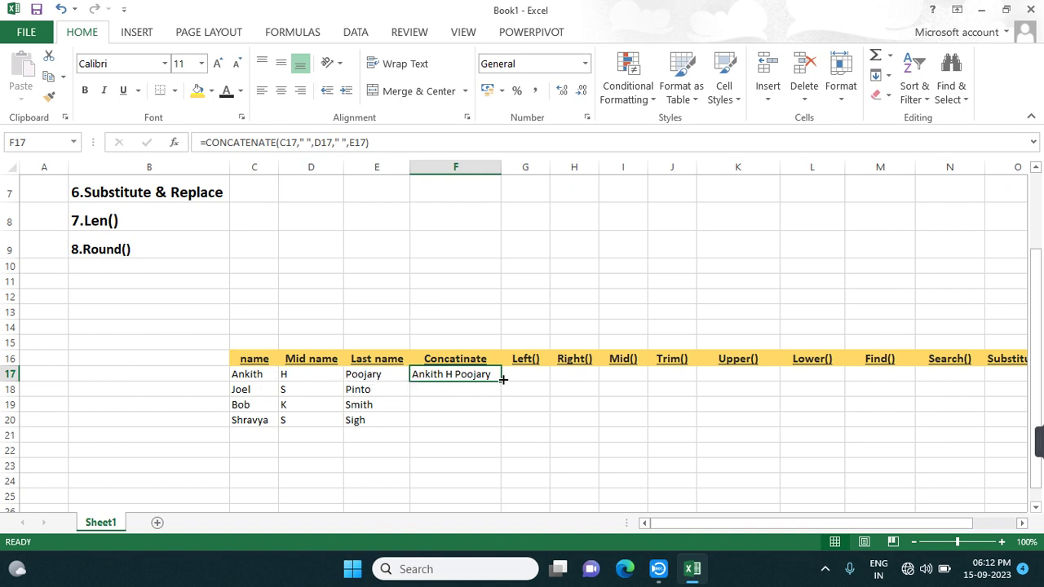
left_click_drag(501, 380, 502, 421)
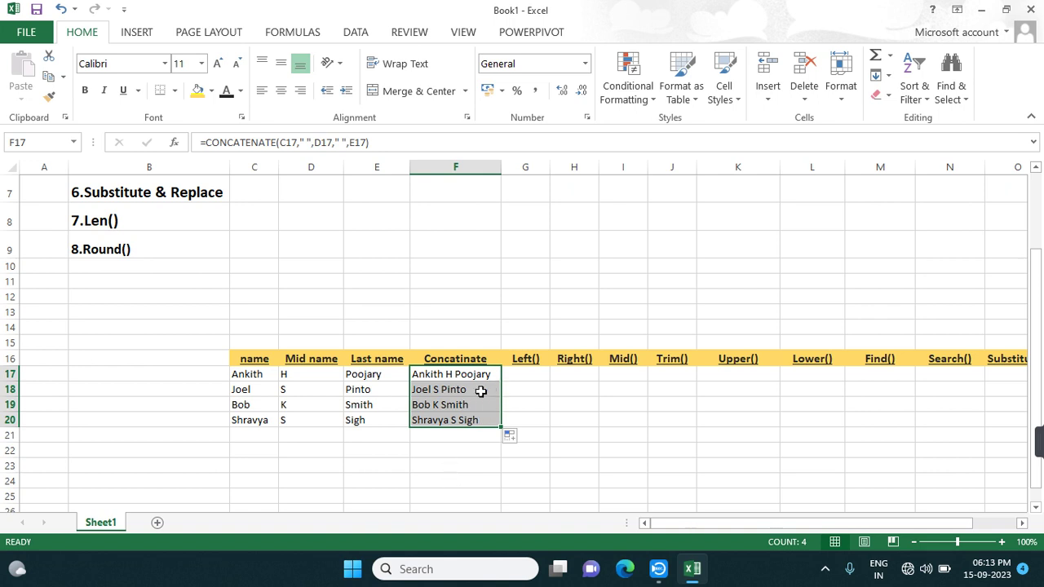
scroll(464, 249, "up", 2)
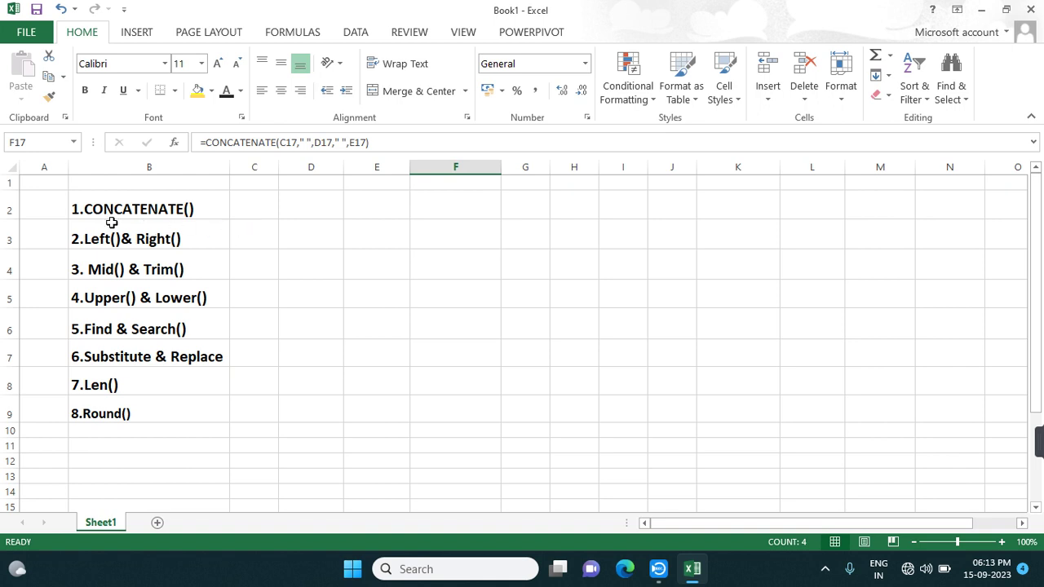
scroll(145, 233, "down", 1)
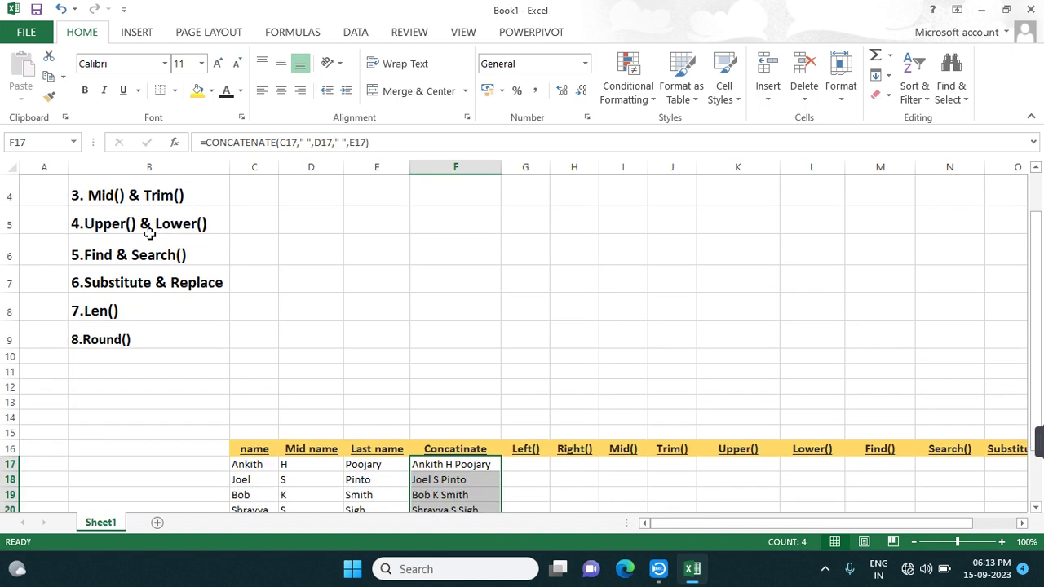
scroll(242, 317, "down", 1)
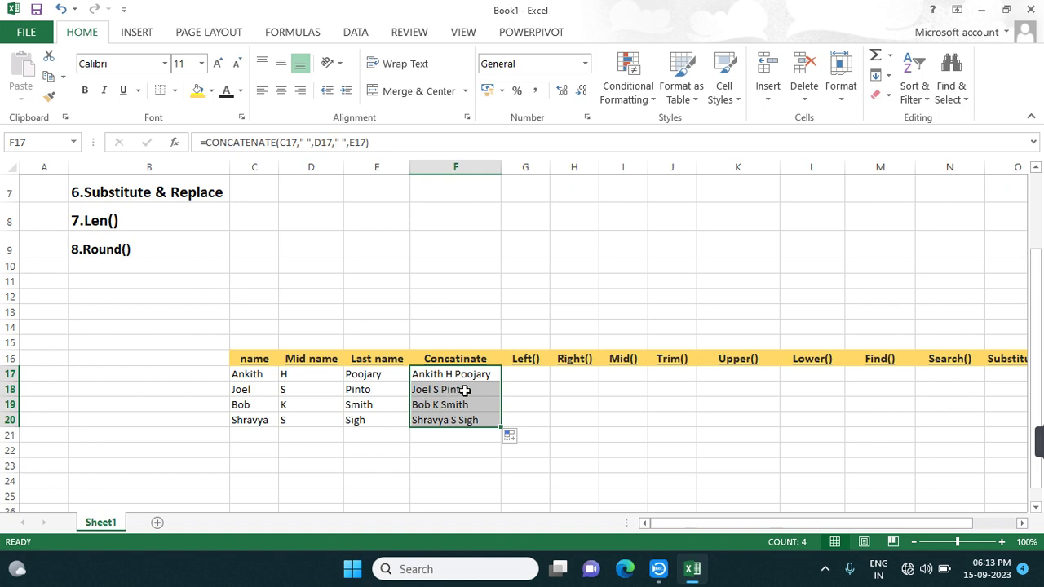
scroll(465, 391, "up", 2)
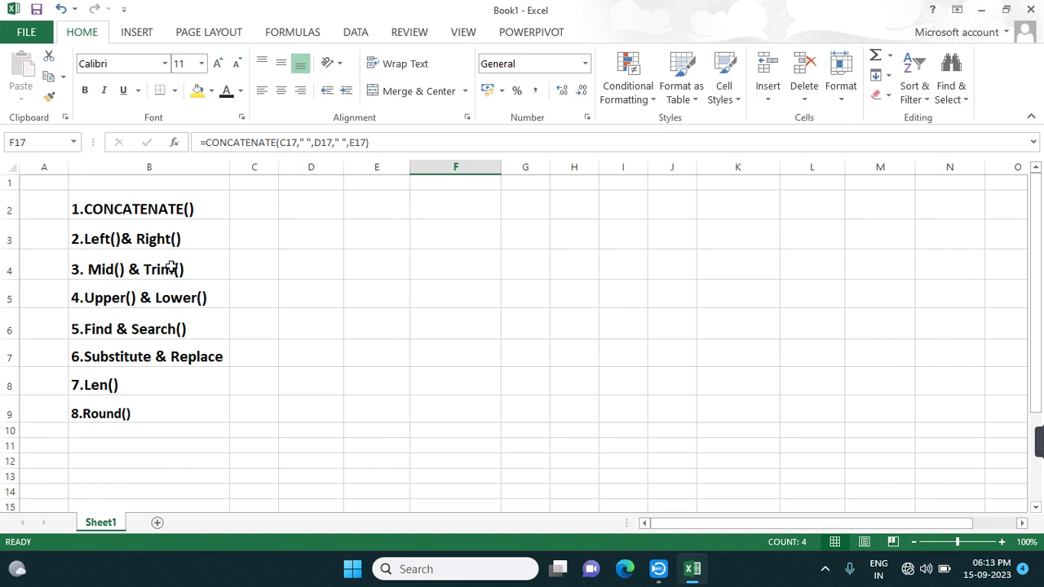
scroll(181, 271, "down", 1)
scroll(210, 321, "down", 2)
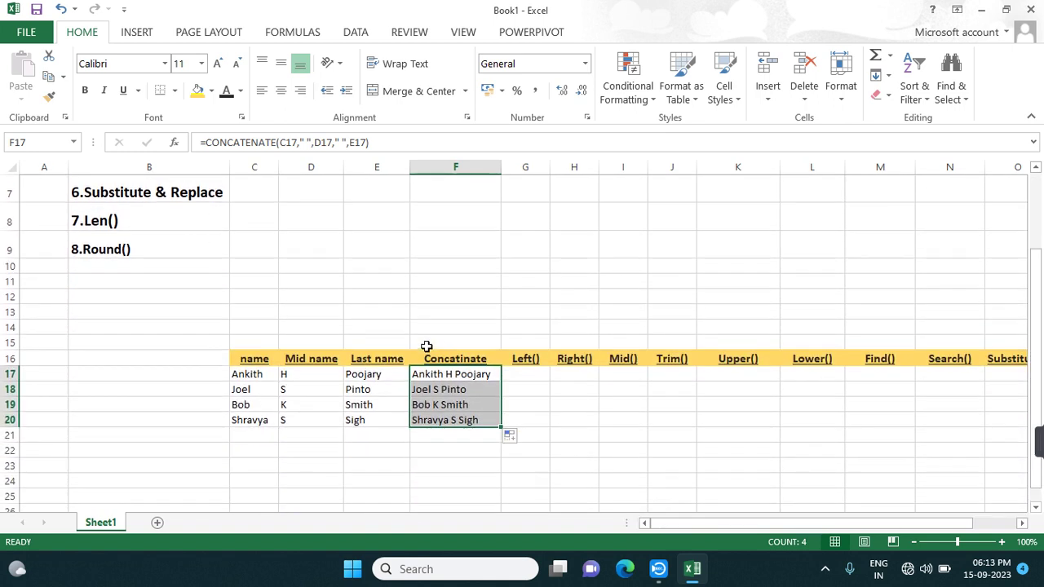
Step: Enter =LEFT(F17,4) in G17 to extract the first four characters of the full name, and fill it down to G20
left_click(516, 374)
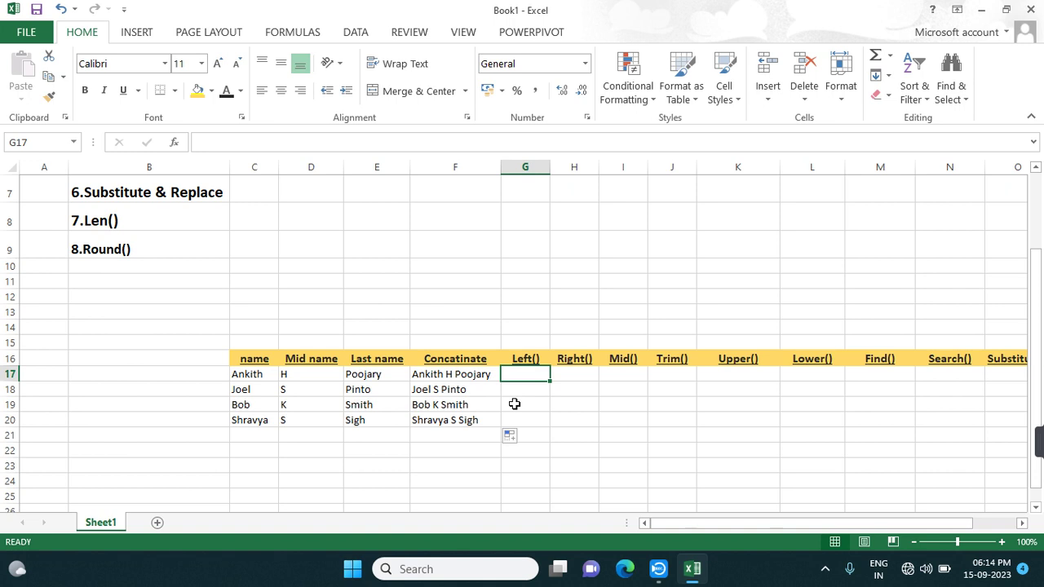
type("=")
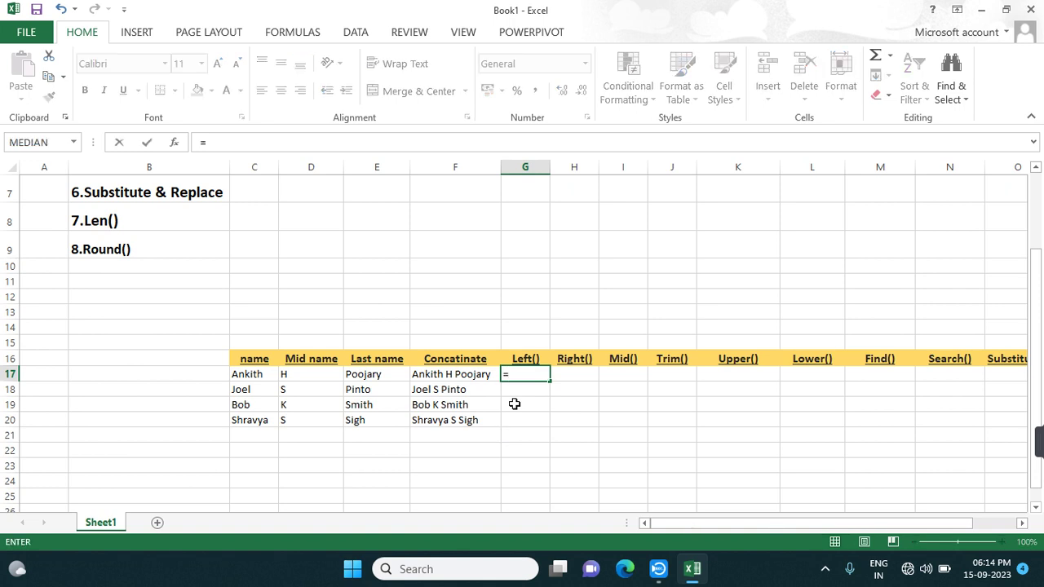
type("les")
key("BackSpace")
key("BackSpace")
type("ft")
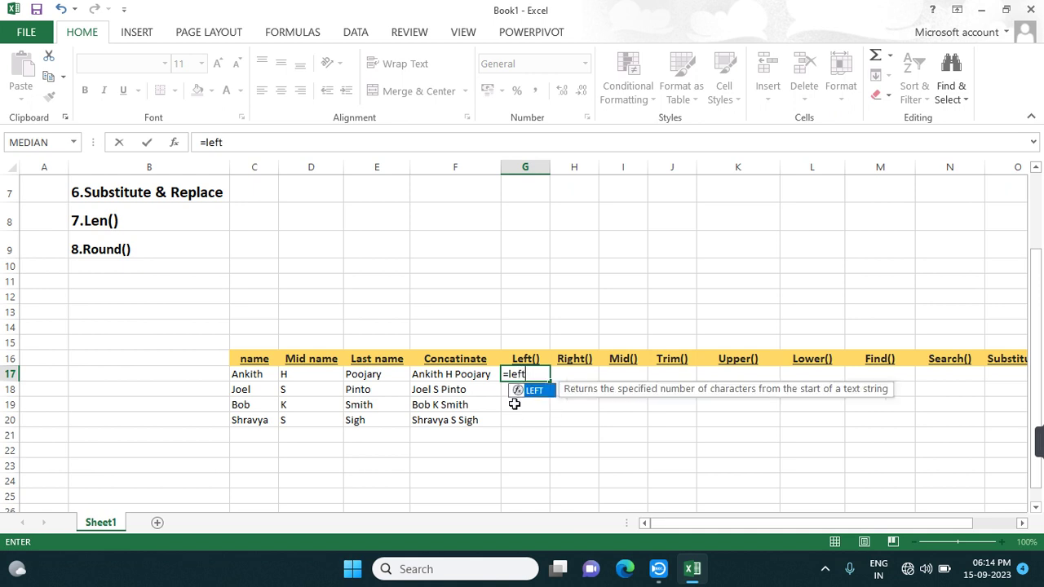
type("(")
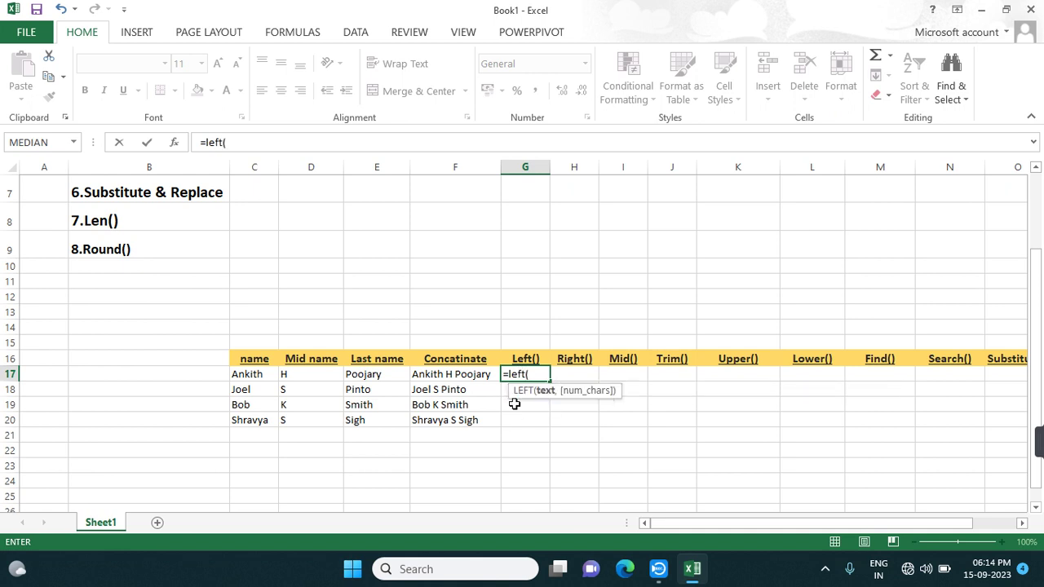
left_click(477, 374)
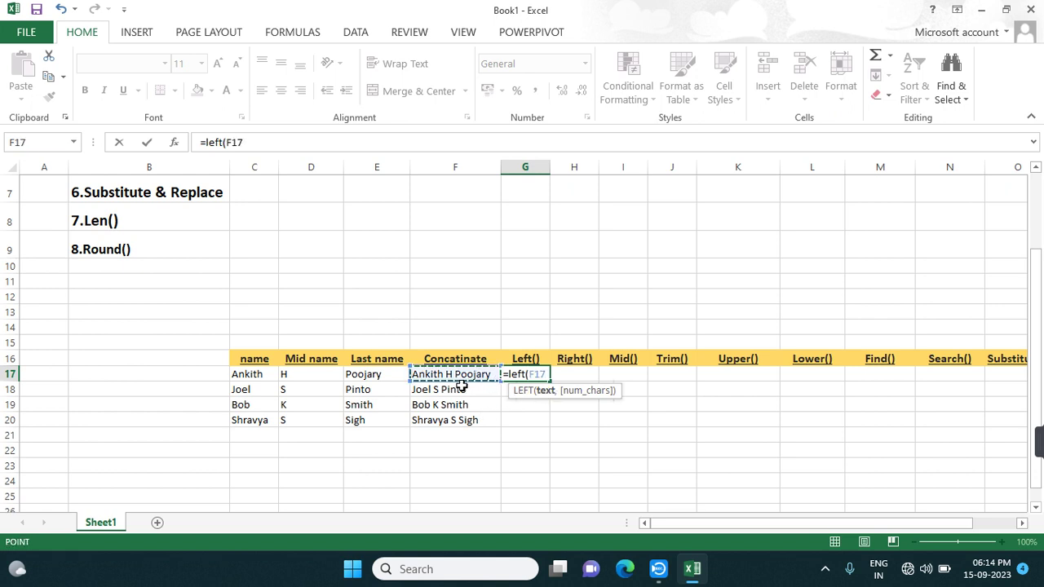
type(",")
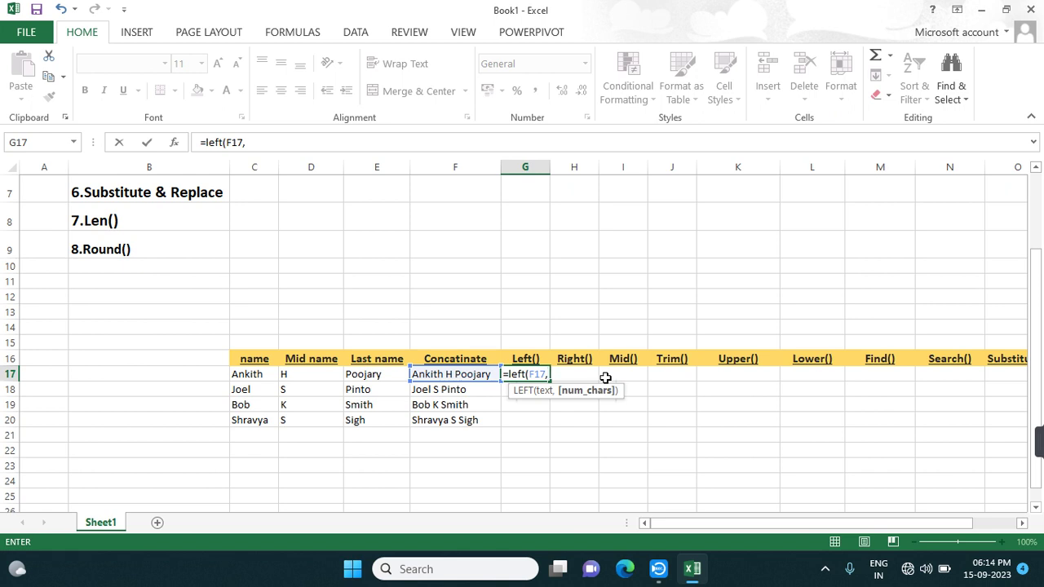
type("4")
key("Return")
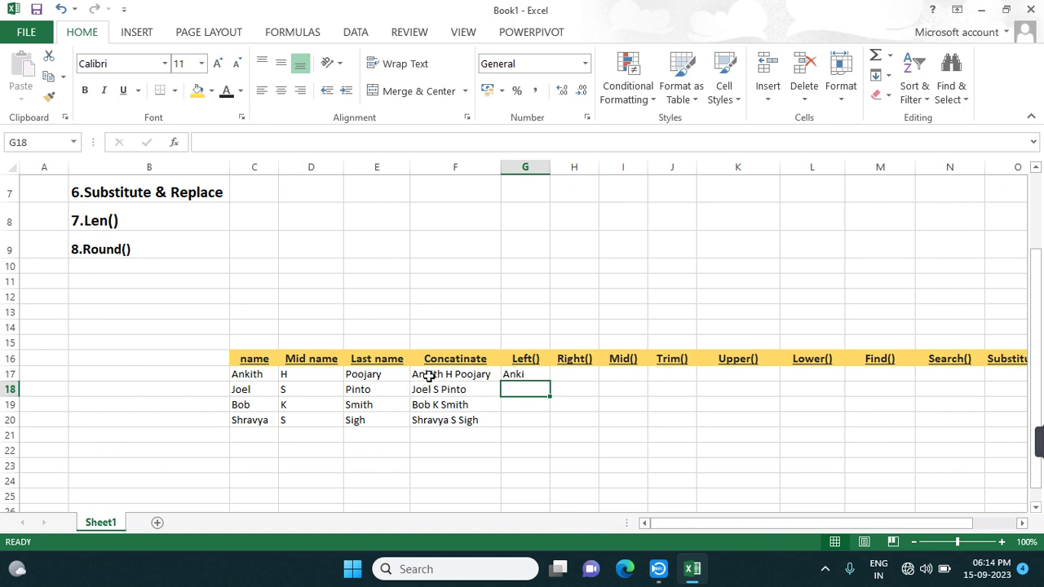
left_click(542, 376)
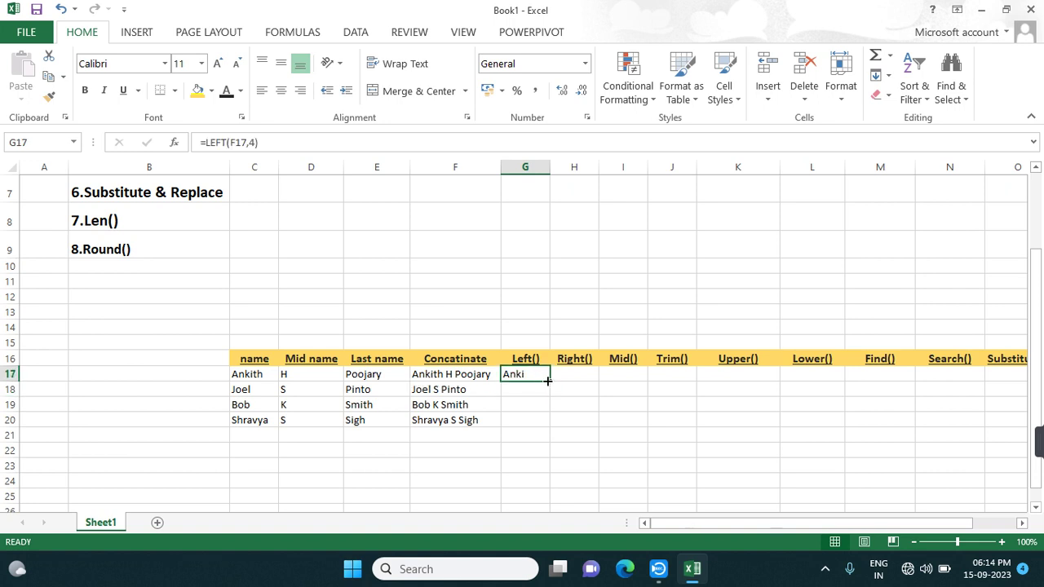
left_click_drag(548, 382, 543, 422)
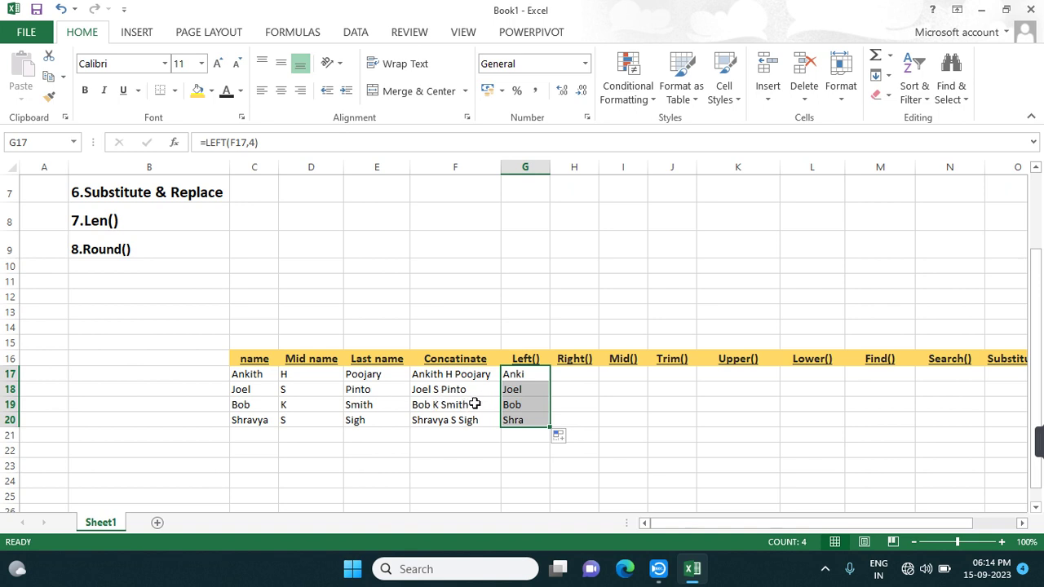
Step: Enter =RIGHT(F17,3) in H17 to extract the last three characters of the full name, and fill it down to H20
left_click(563, 371)
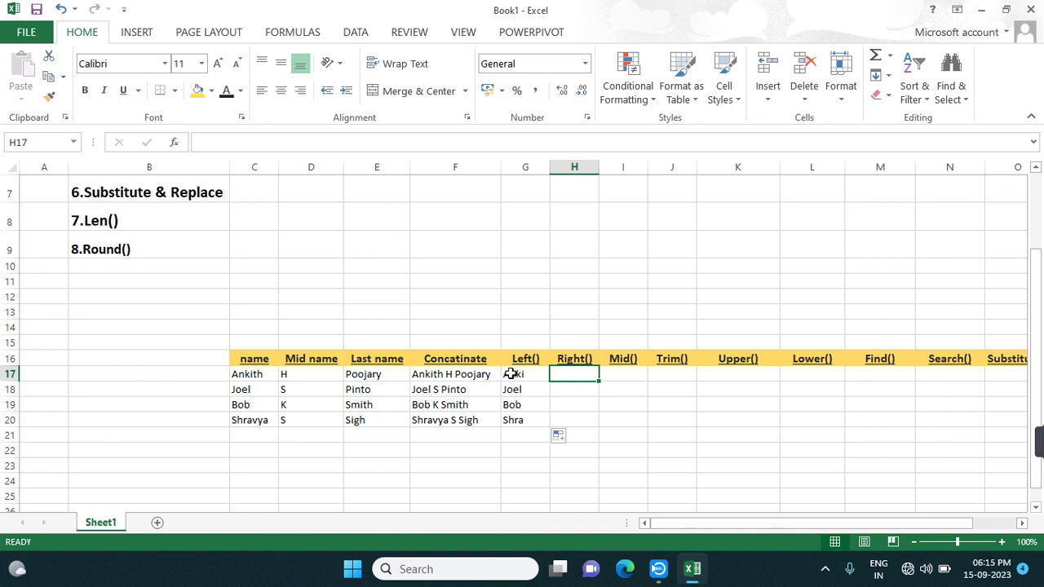
type("=")
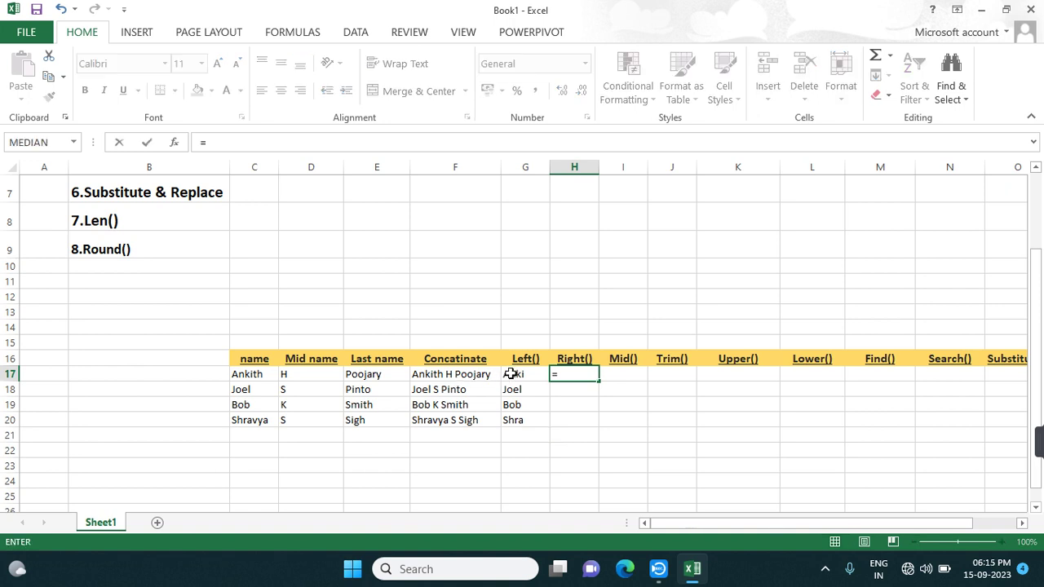
type("ri")
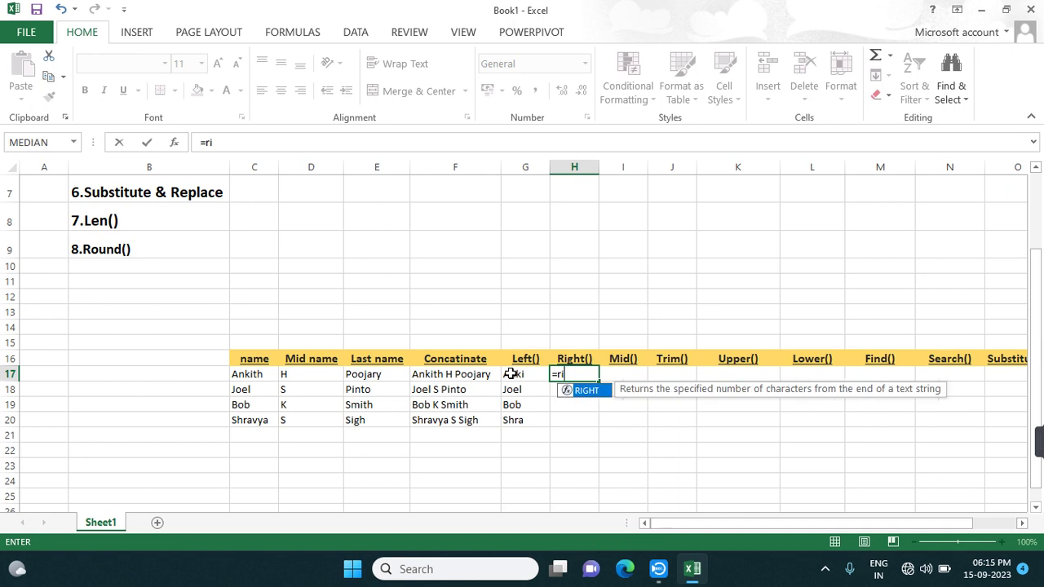
type("ght(")
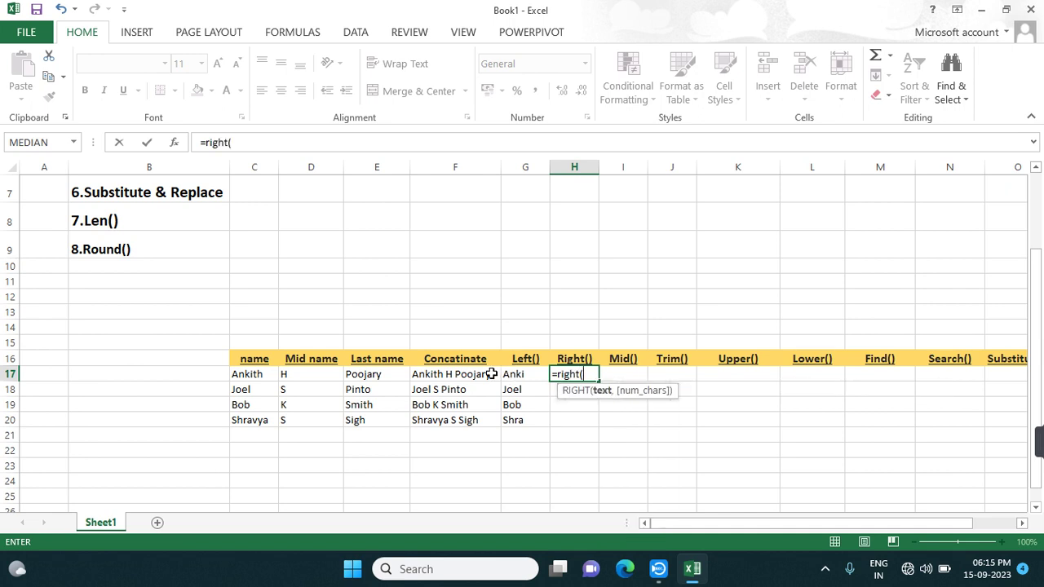
left_click(461, 373)
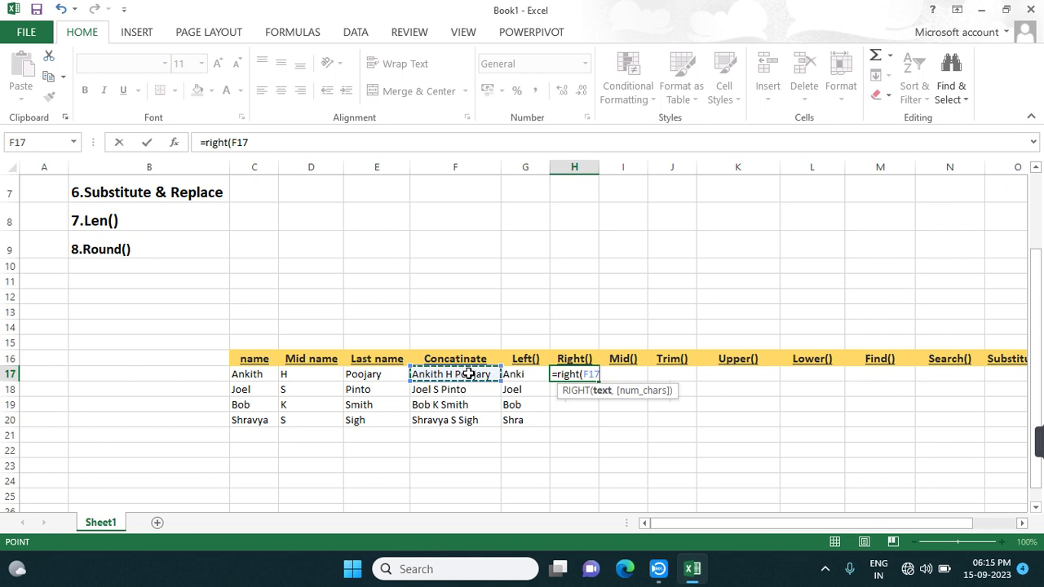
type(",")
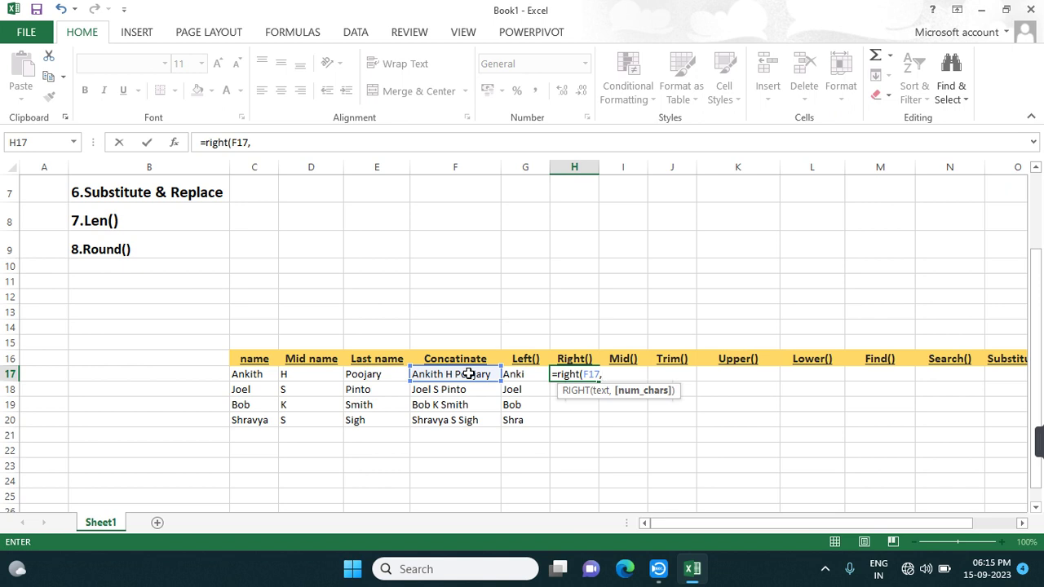
type("3)")
key("Return")
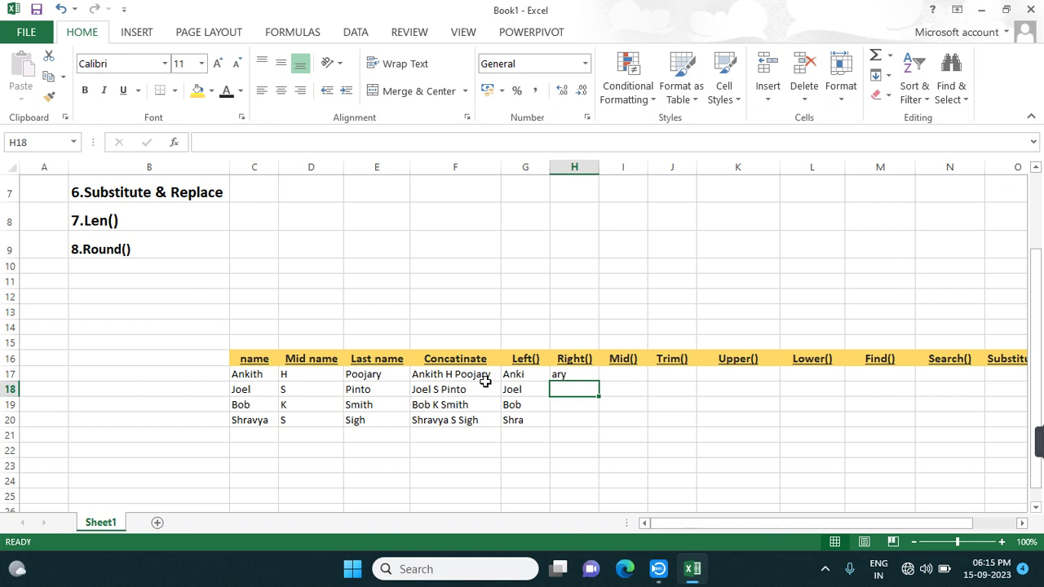
left_click(575, 373)
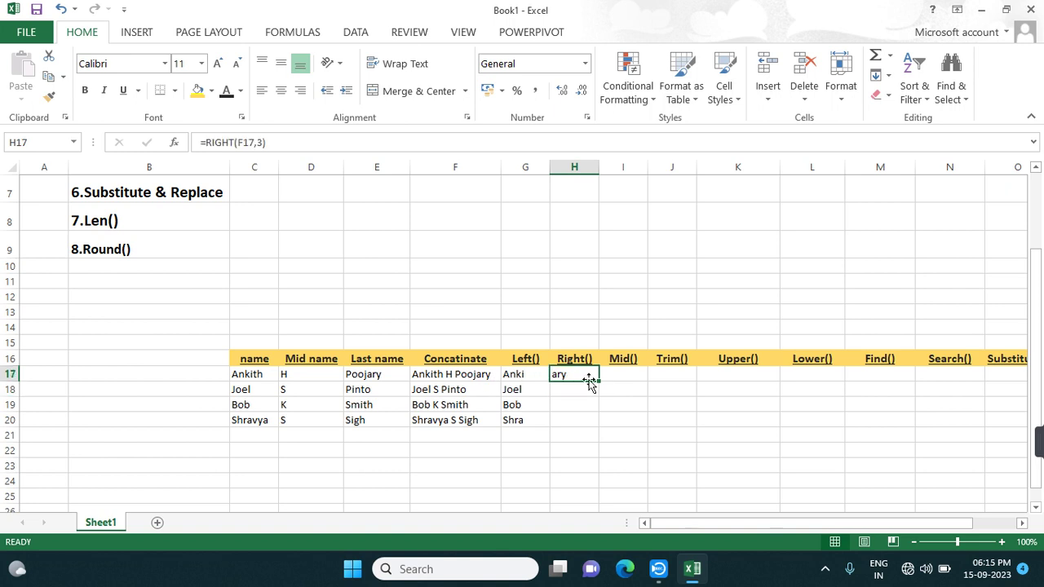
left_click_drag(598, 384, 601, 426)
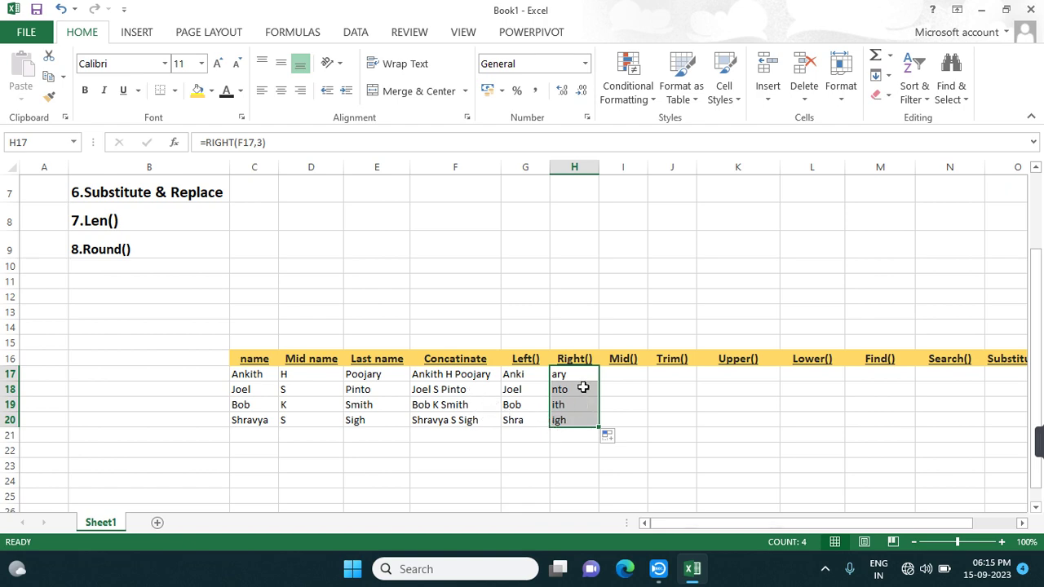
Step: Enter =MID(F17,4,3) in I17 to extract three characters of the full name starting at the fourth
scroll(589, 394, "up", 2)
scroll(589, 392, "down", 2)
left_click(628, 371)
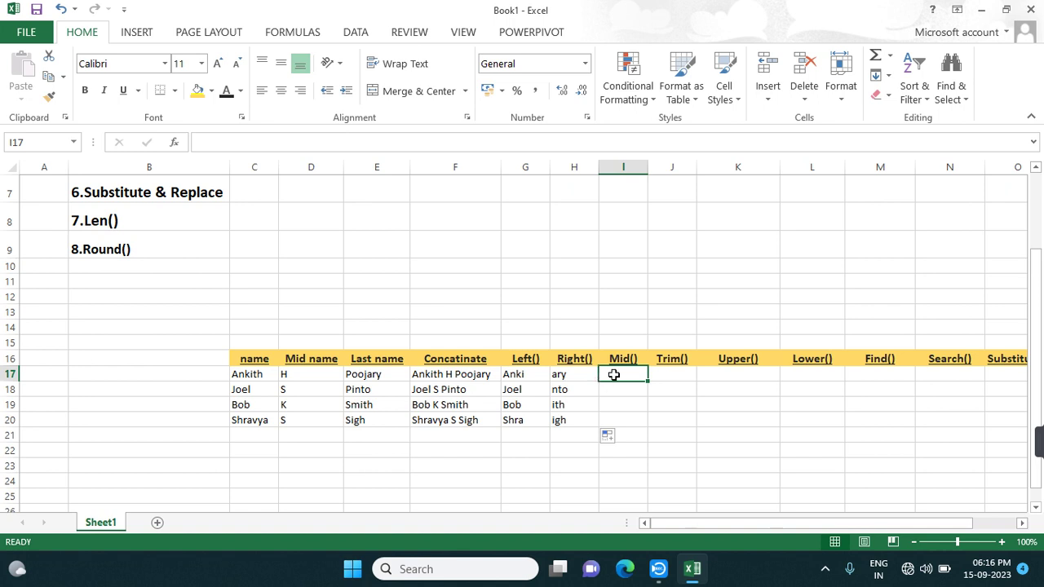
type("=")
key("BackSpace")
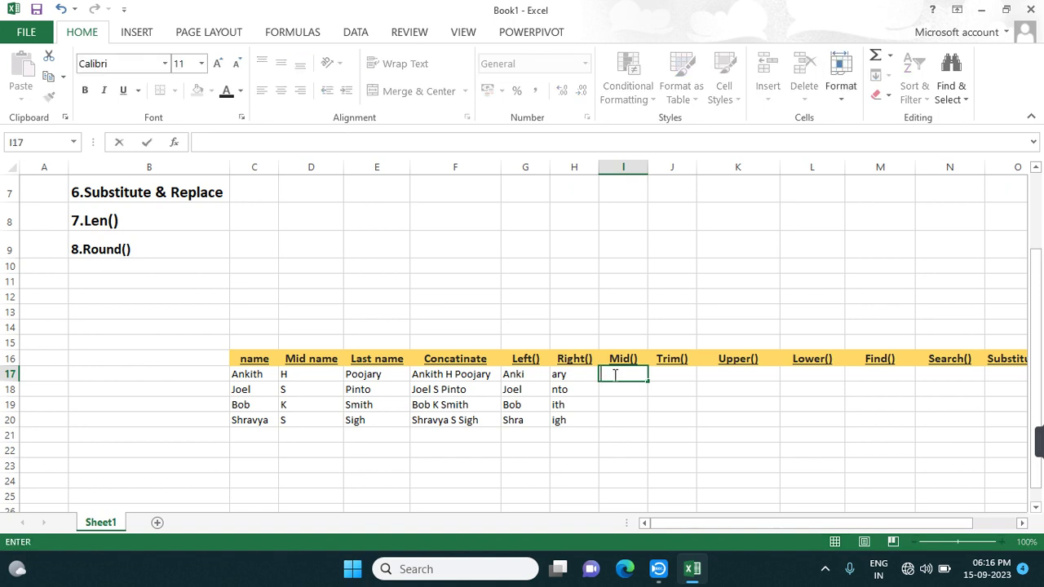
type("=")
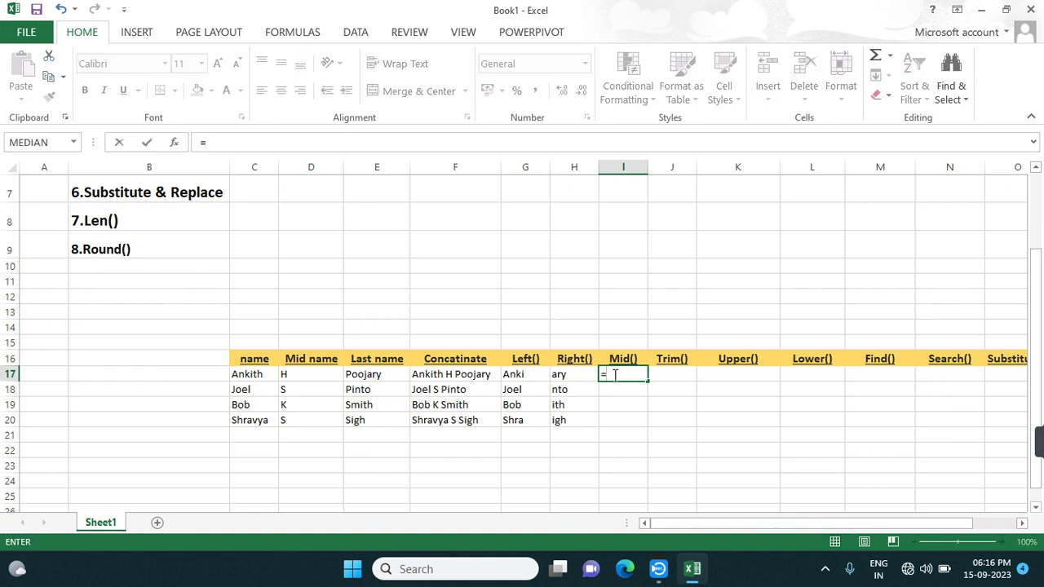
type("mi")
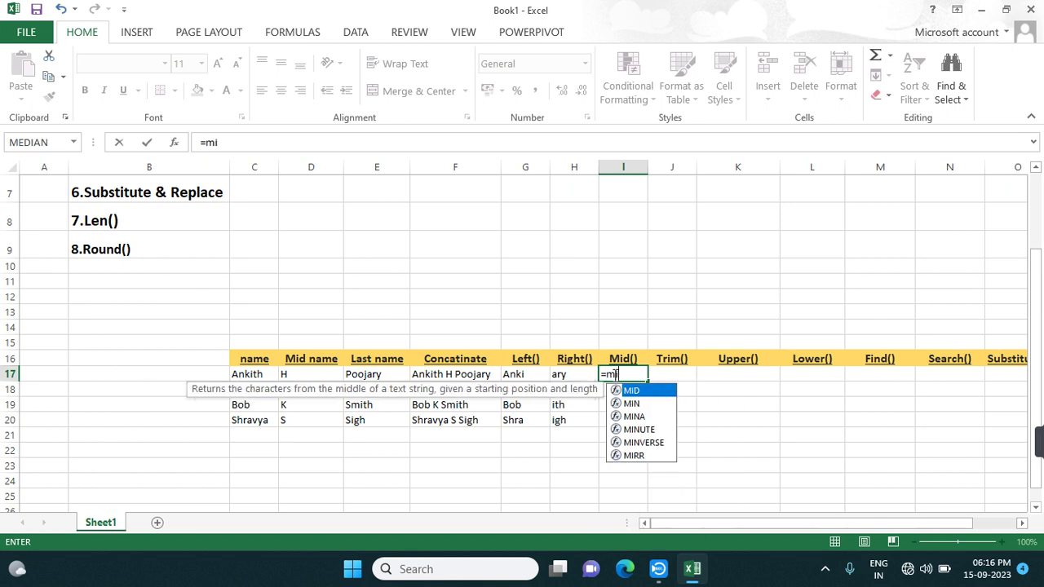
type("d(")
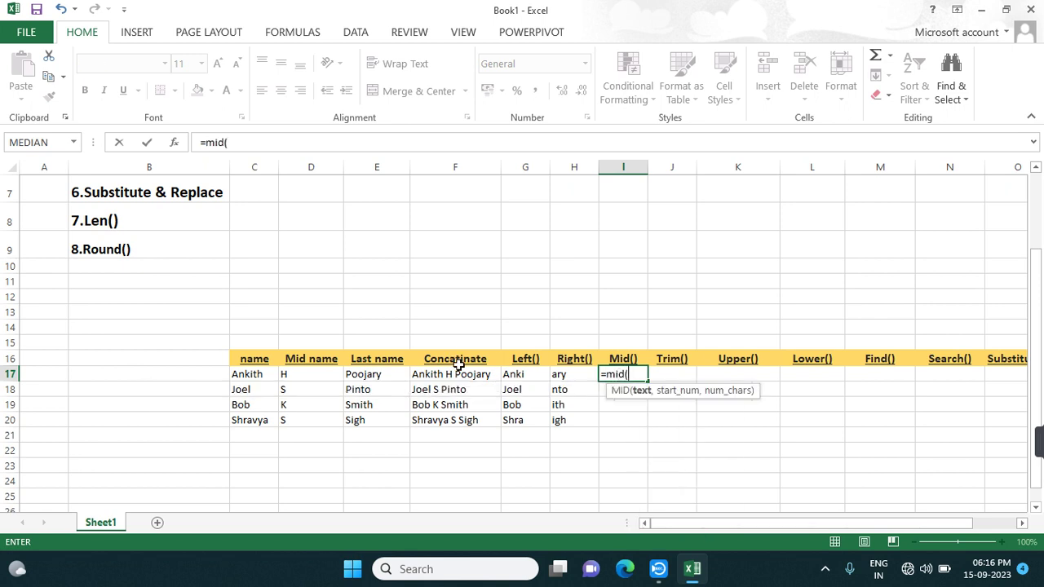
left_click(470, 376)
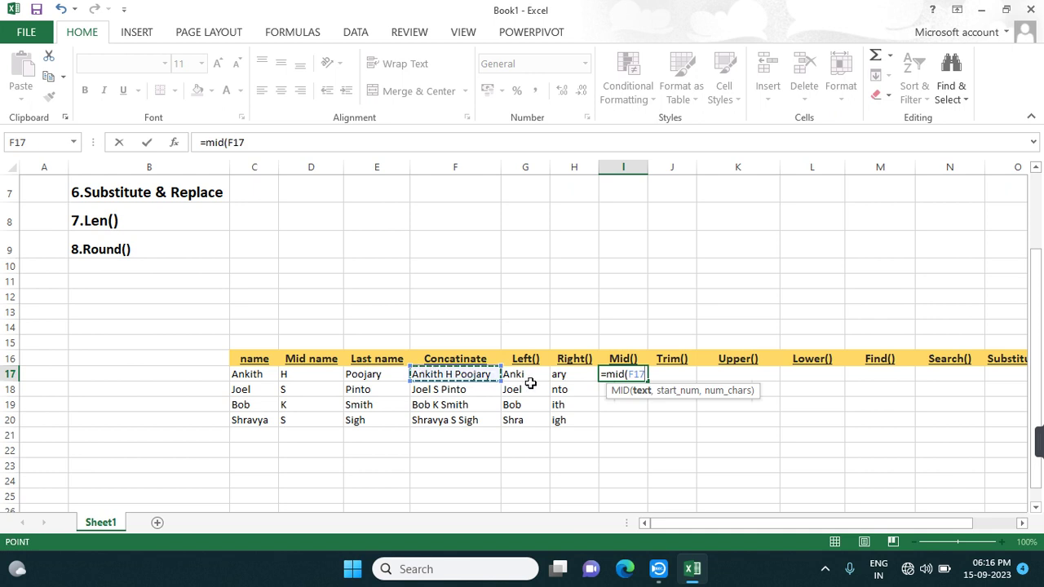
type(",")
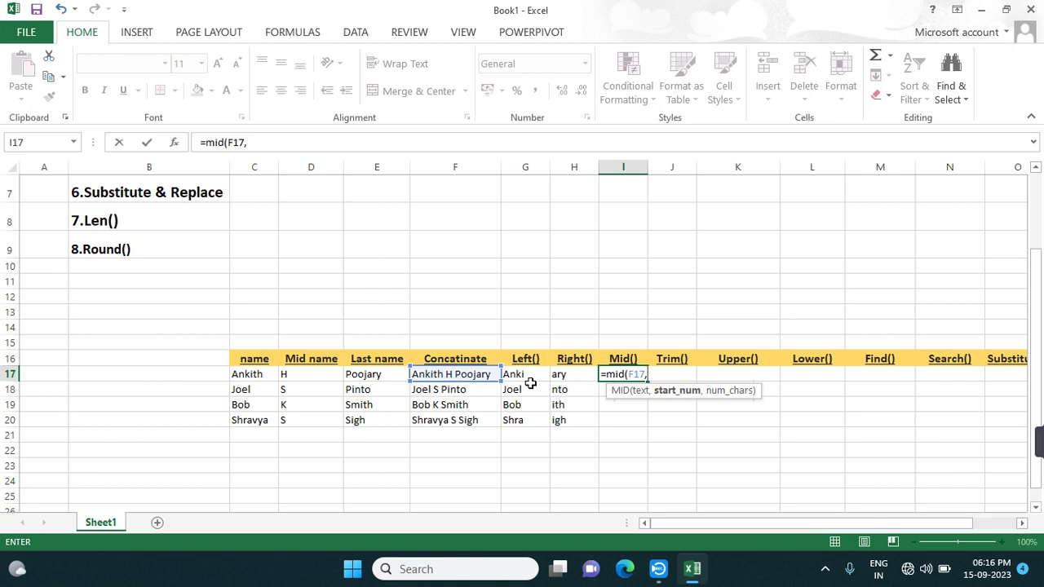
type("4")
type(",")
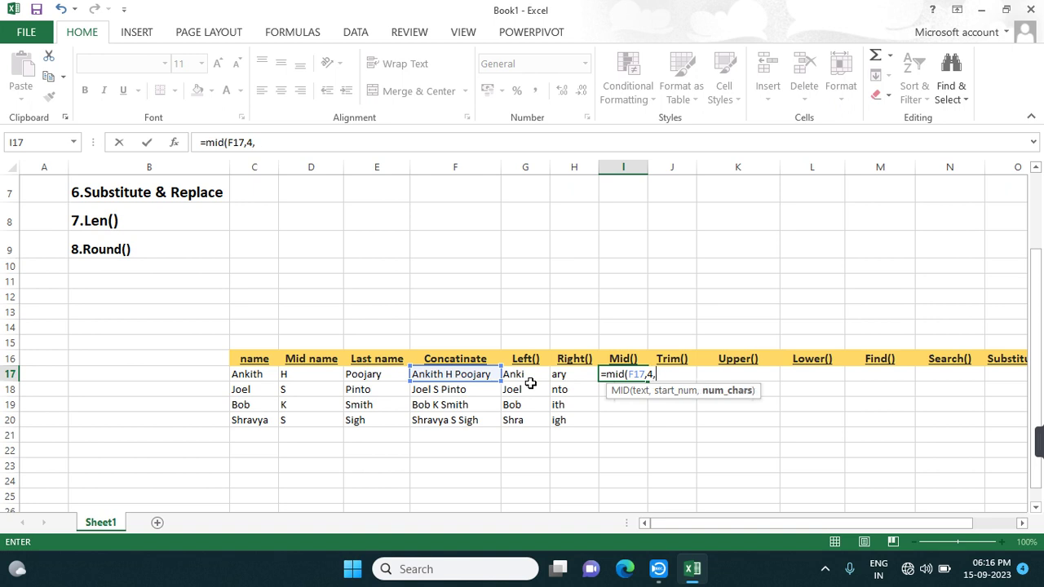
type("3)")
key("Return")
type("0")
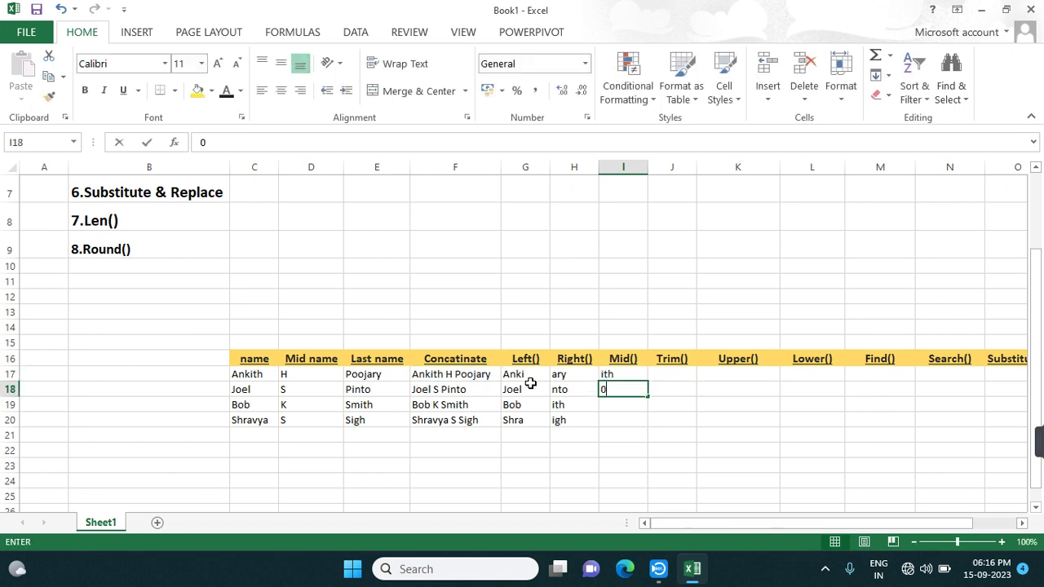
Step: Fill the MID formula from I17 down the column to I22
left_click(613, 372)
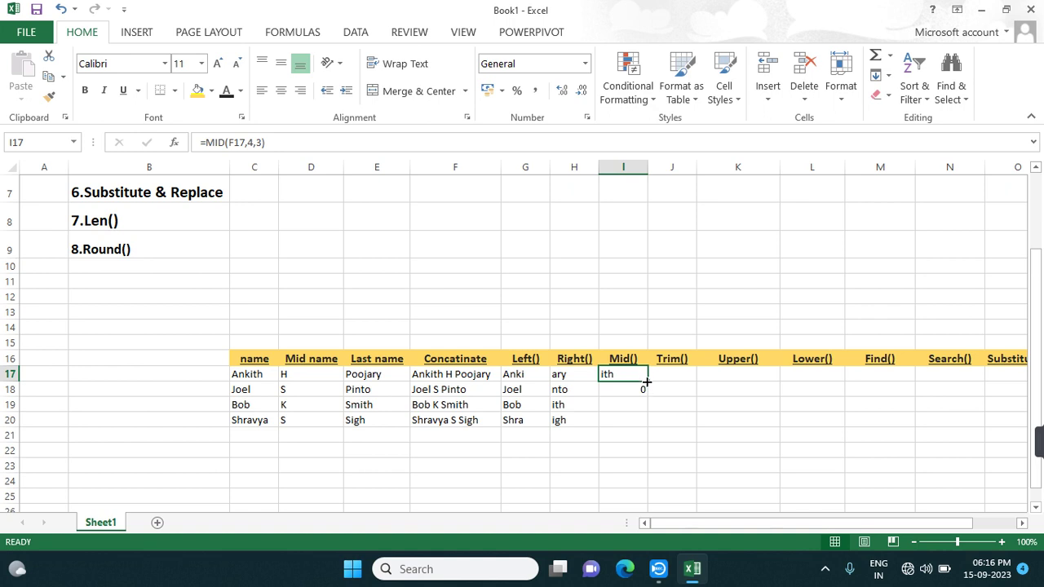
left_click_drag(646, 379, 644, 453)
left_click(597, 464)
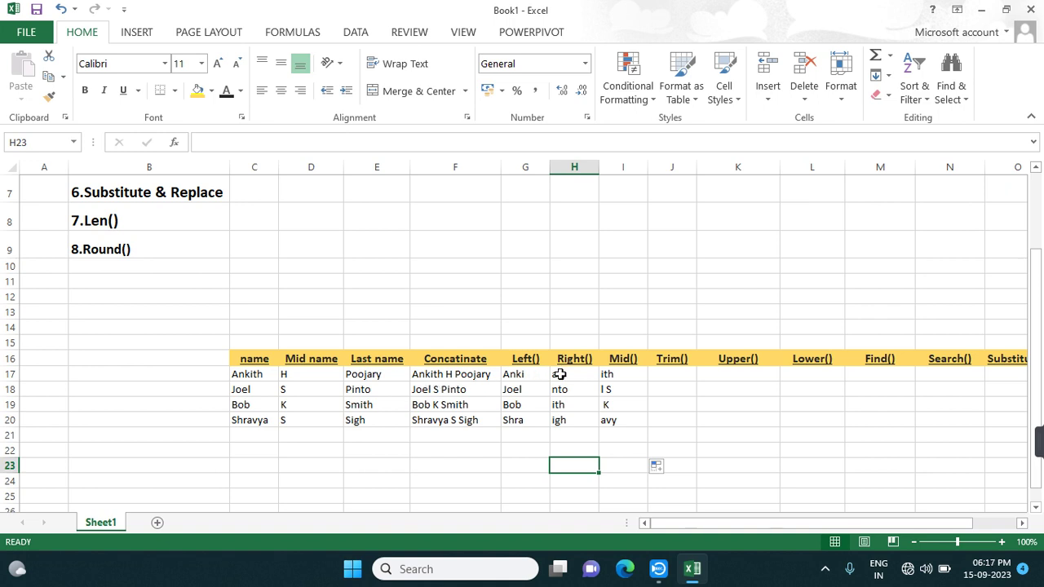
left_click(626, 377)
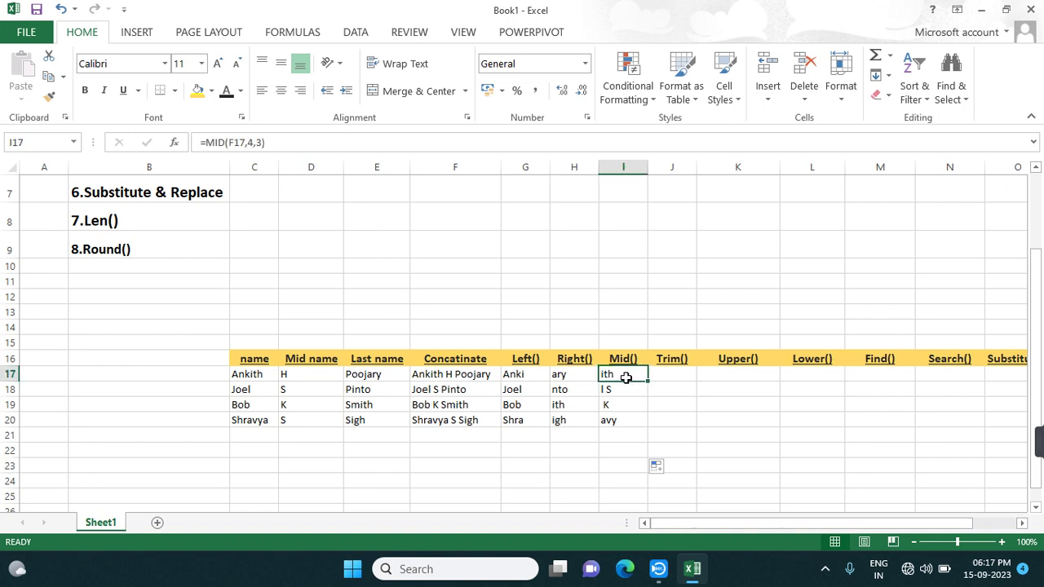
Step: Inspect the CONCATENATE formula in F17 and the name cells it references, leaving it as it is
left_click(677, 376)
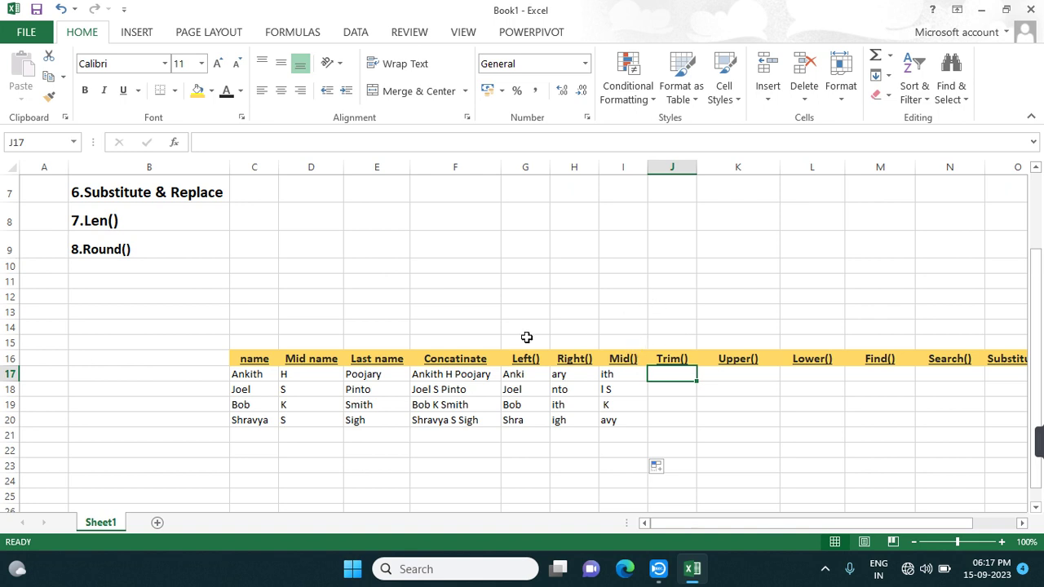
double_click(460, 374)
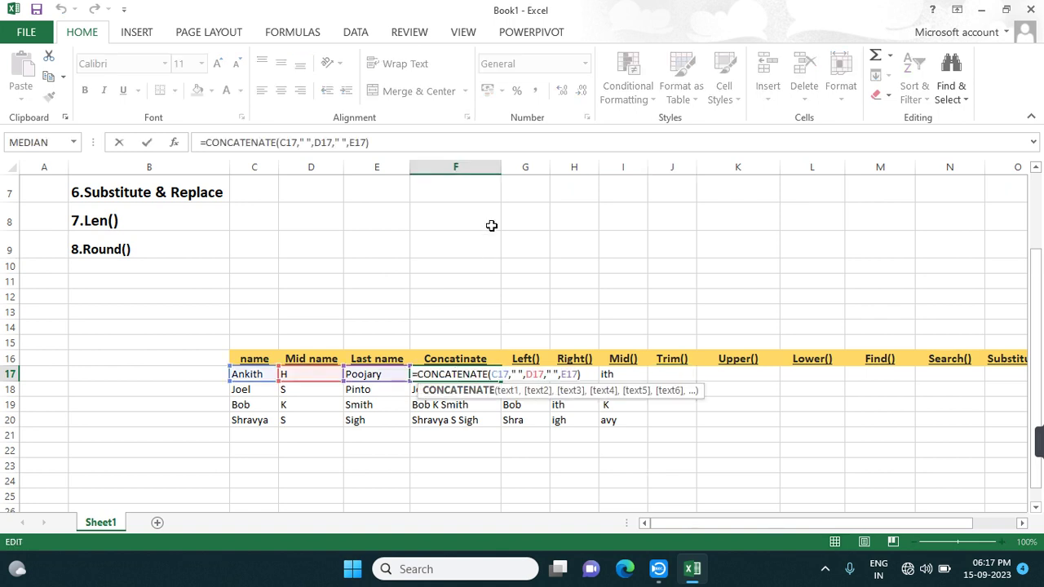
key("Return")
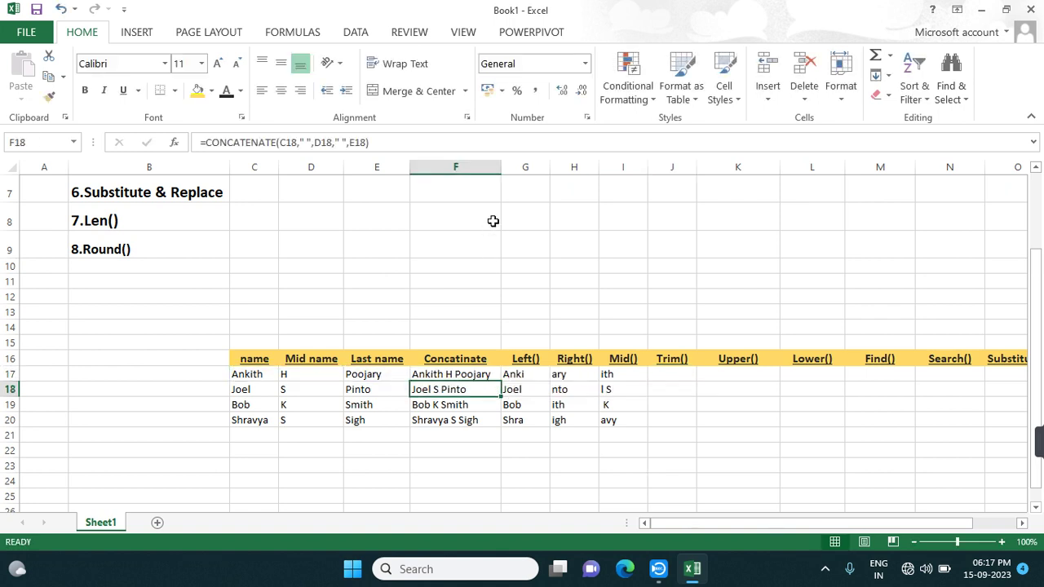
left_click(454, 374)
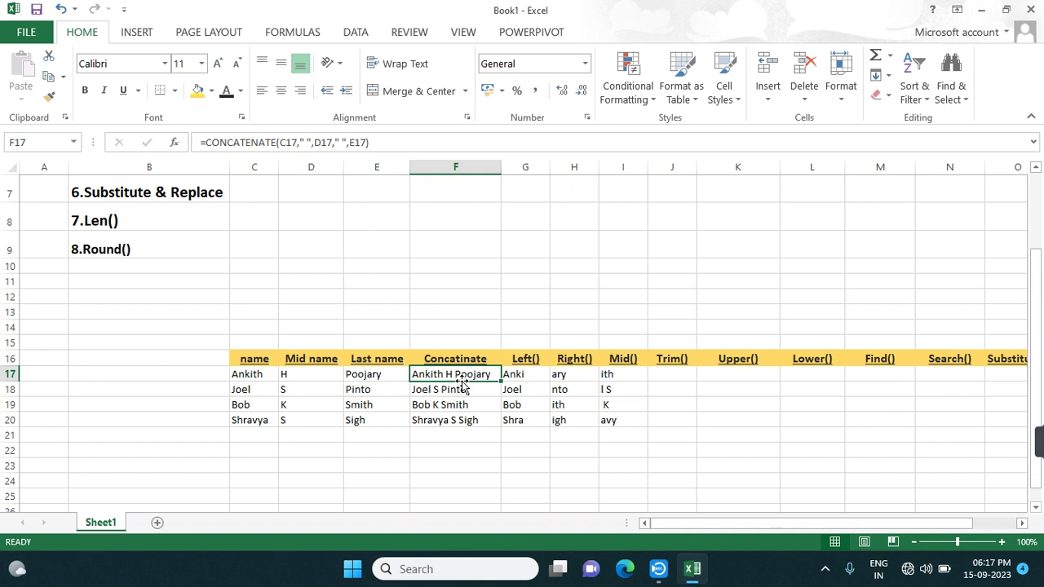
double_click(461, 373)
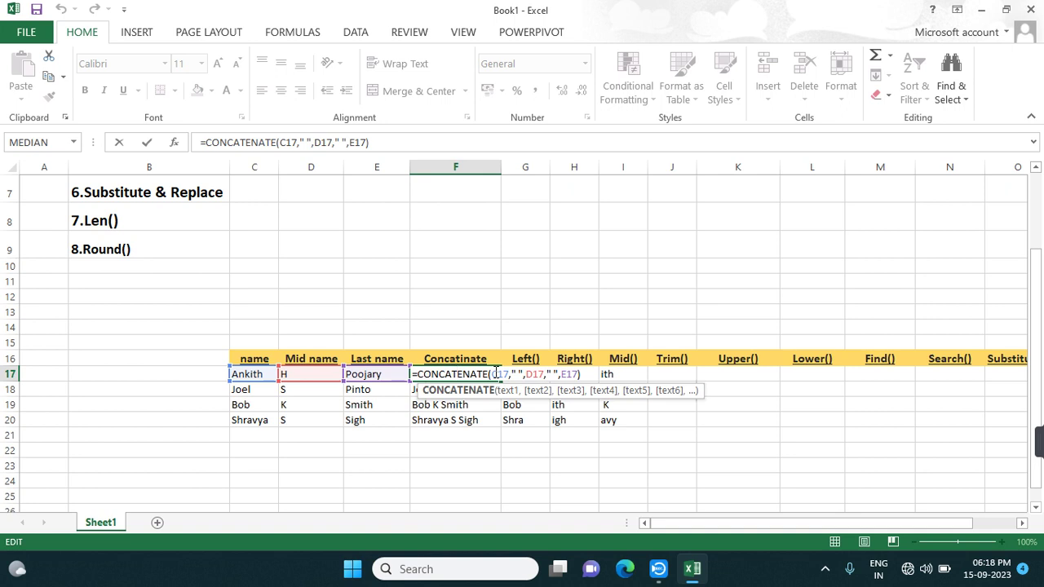
key("Return")
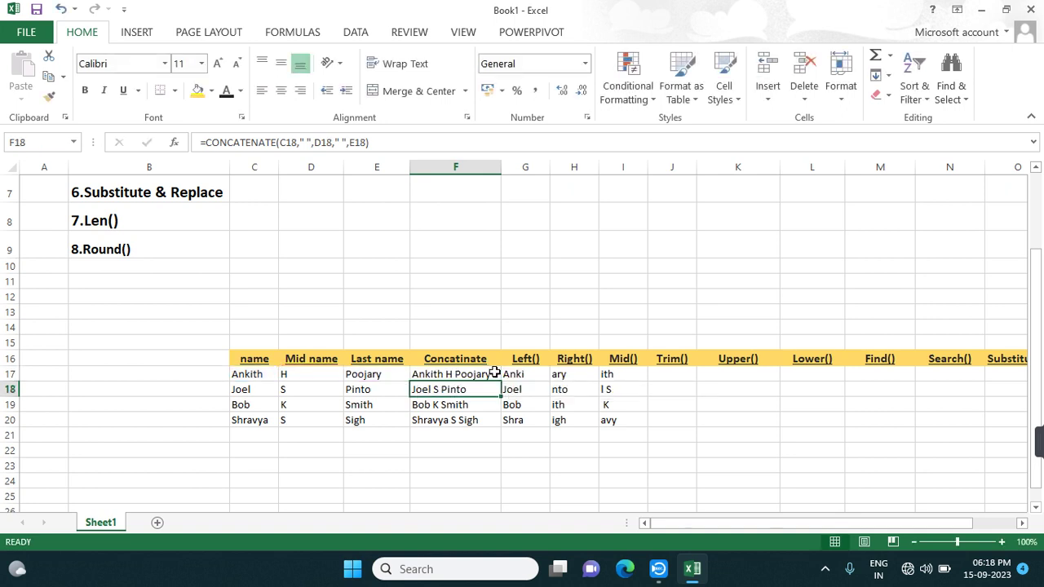
Step: Insert extra spaces between the letters of each first name in C17 to C20 as sample data for the Trim() column
double_click(257, 376)
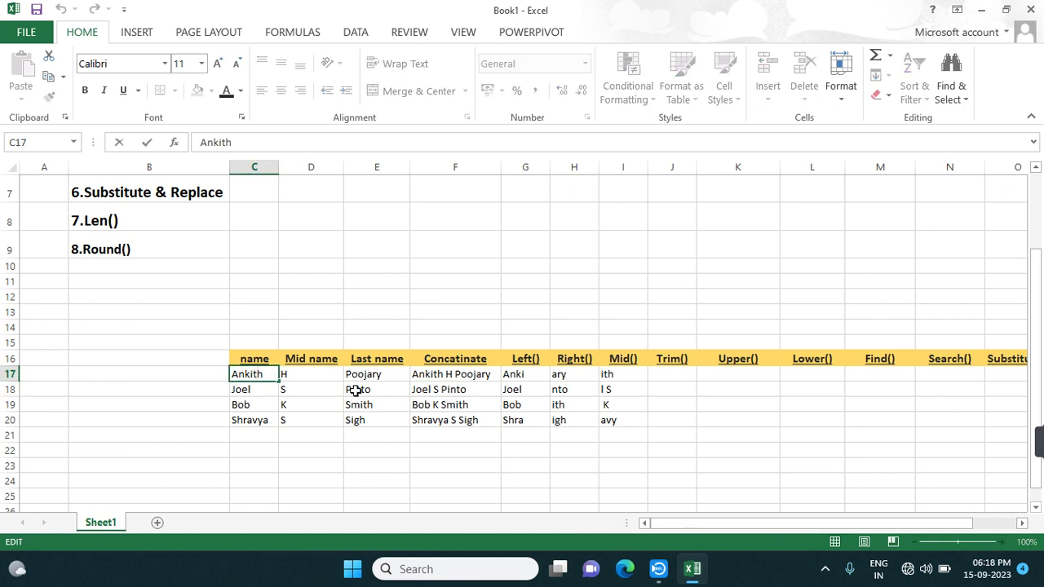
key("Left")
left_click(247, 373)
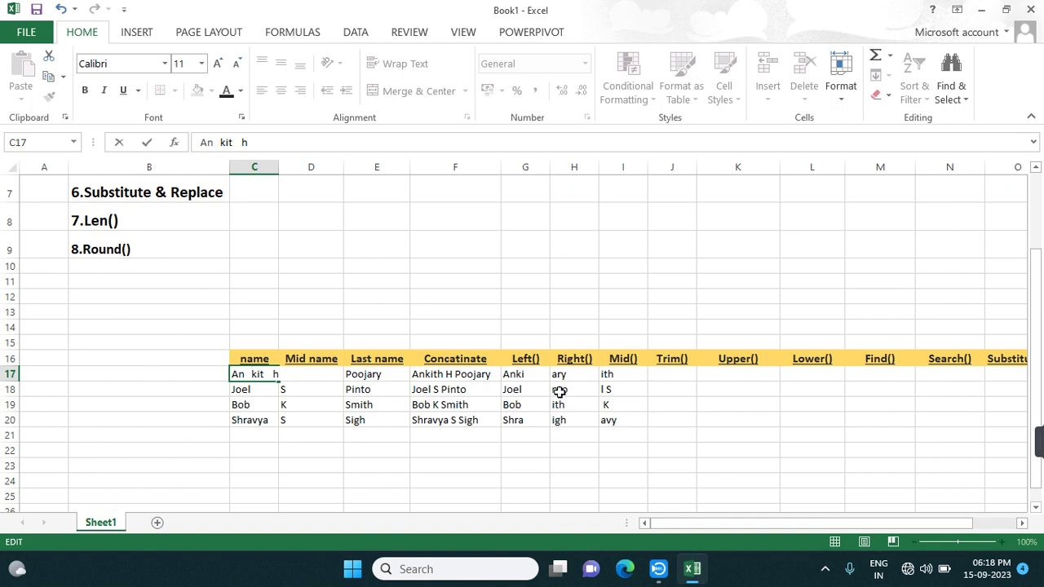
left_click(243, 392)
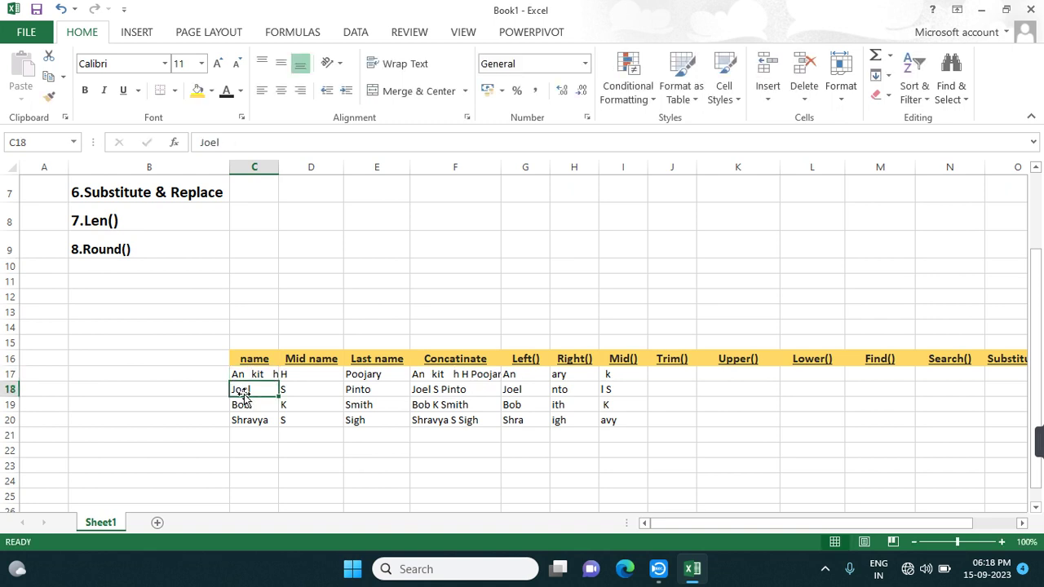
double_click(242, 390)
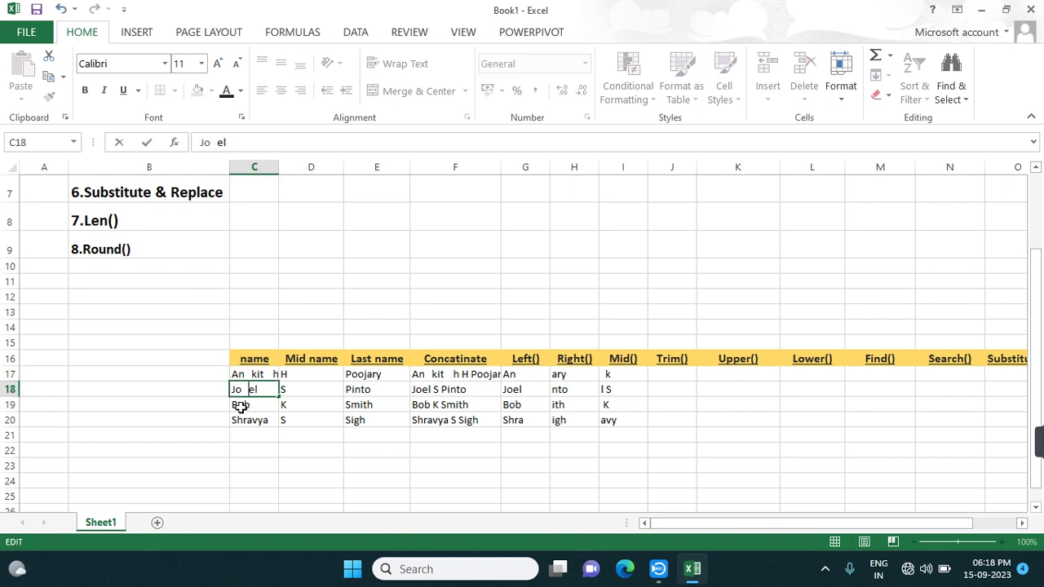
left_click(241, 407)
double_click(241, 407)
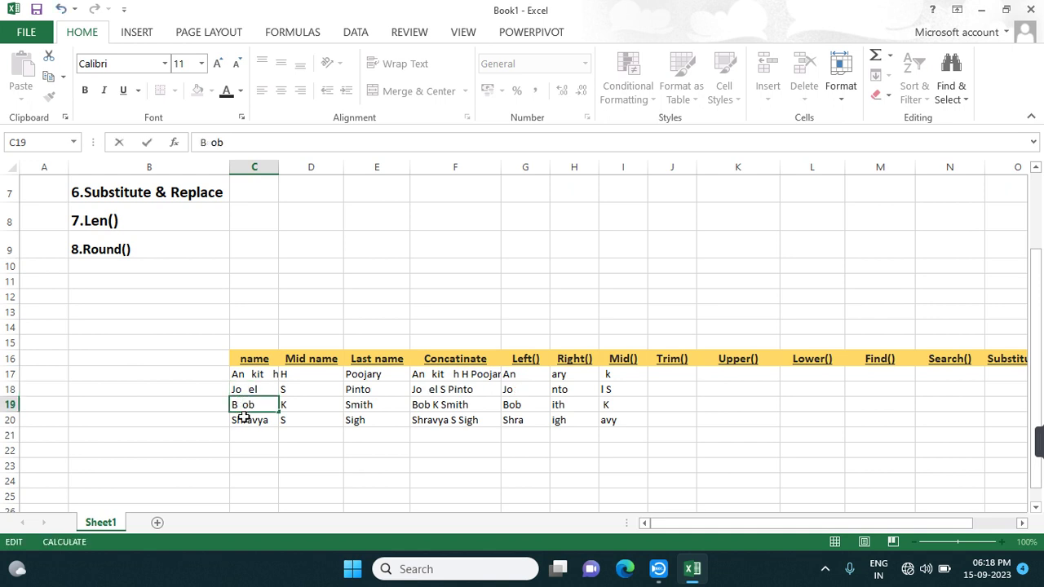
left_click(247, 422)
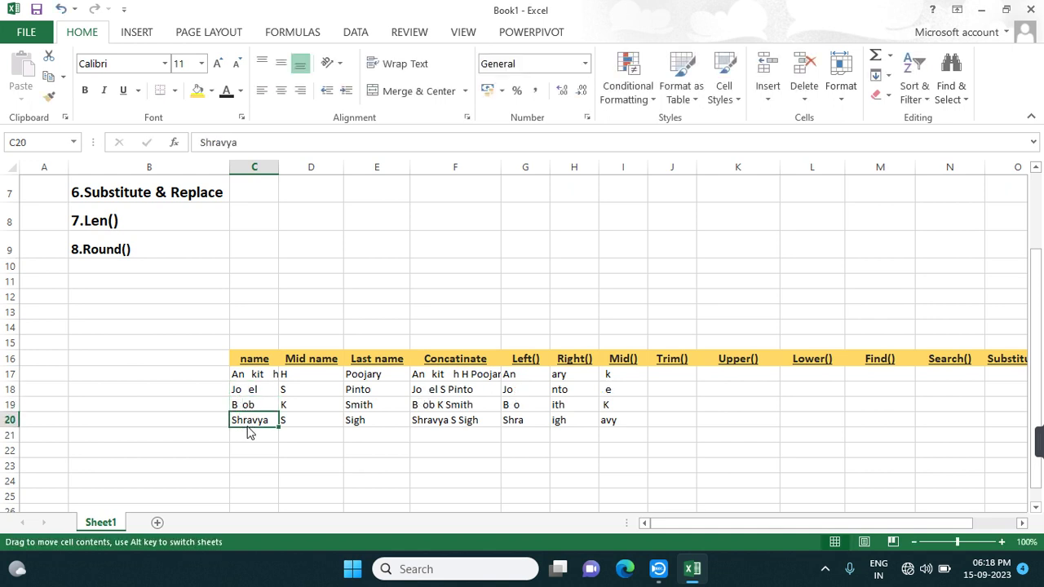
double_click(247, 419)
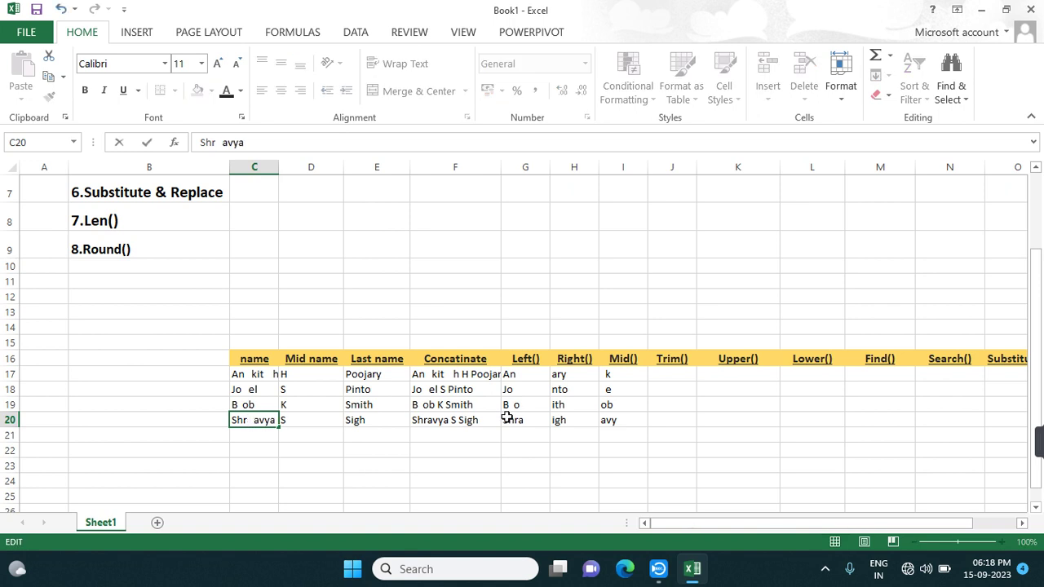
left_click(666, 374)
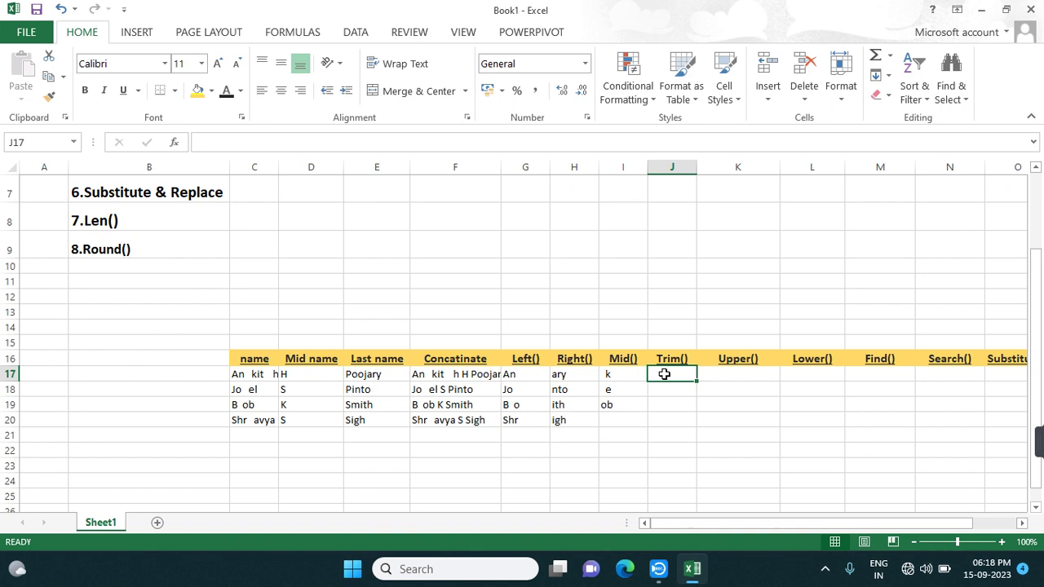
Step: Enter =TRIM(C17) in J17 to strip the surplus spaces from the first name
double_click(664, 374)
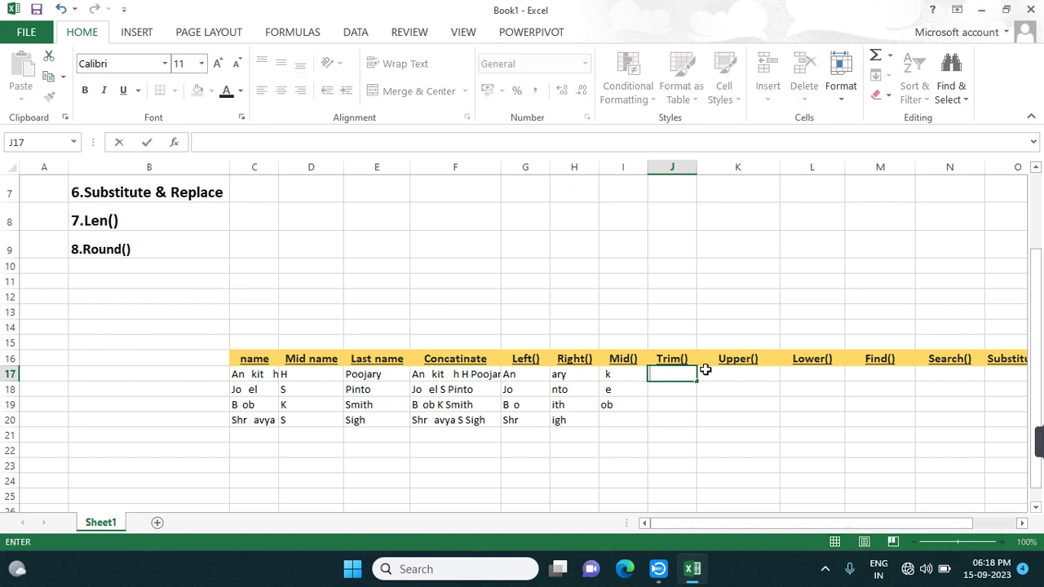
type("=")
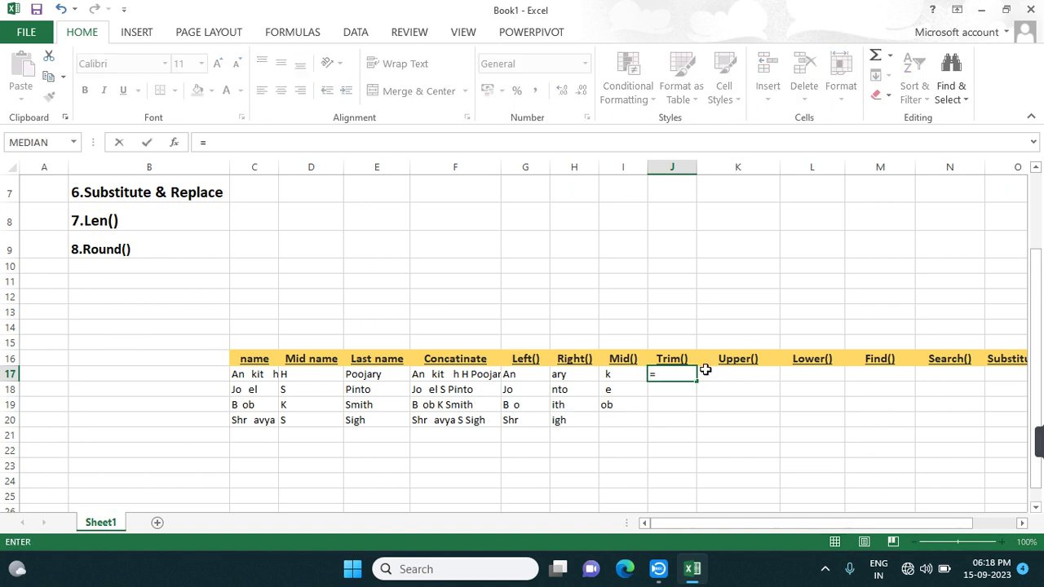
type("tr")
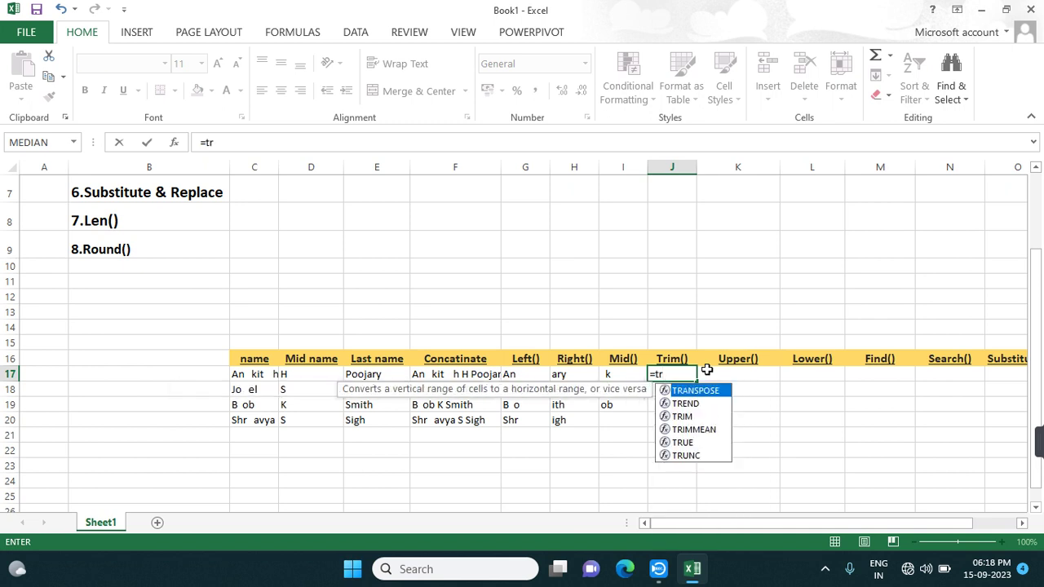
type("om")
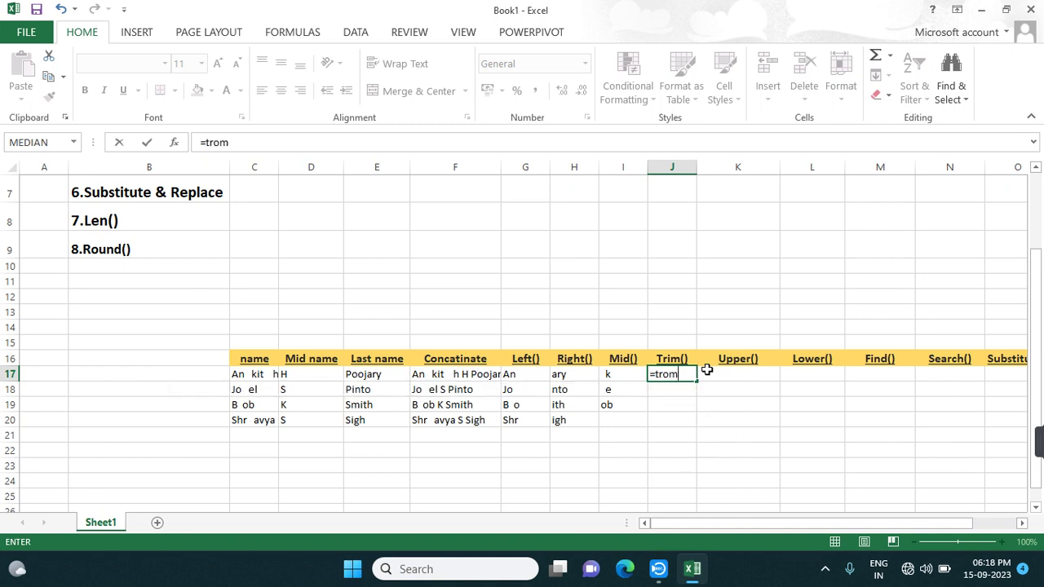
key("BackSpace")
key("BackSpace")
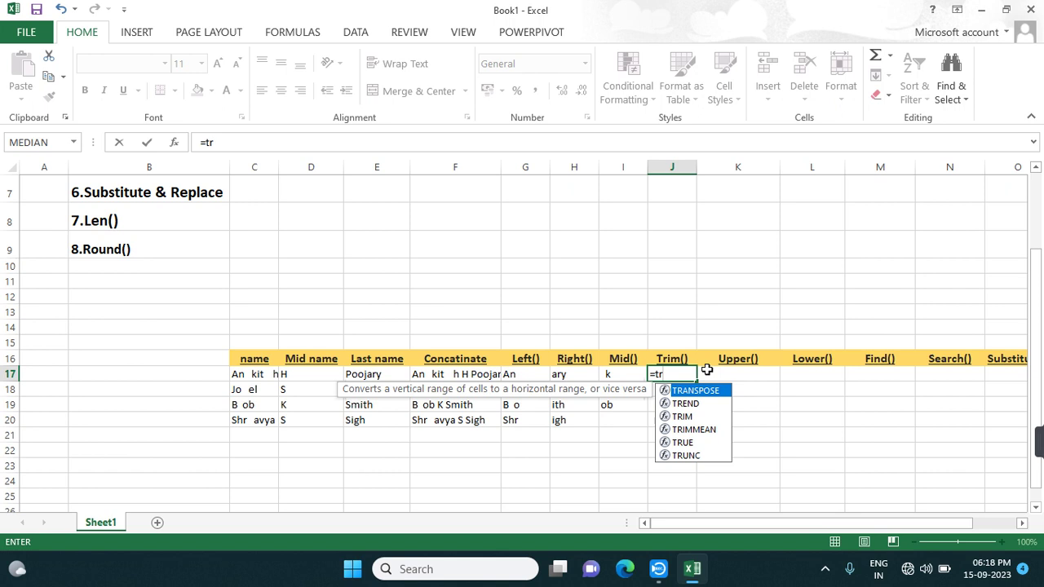
double_click(678, 418)
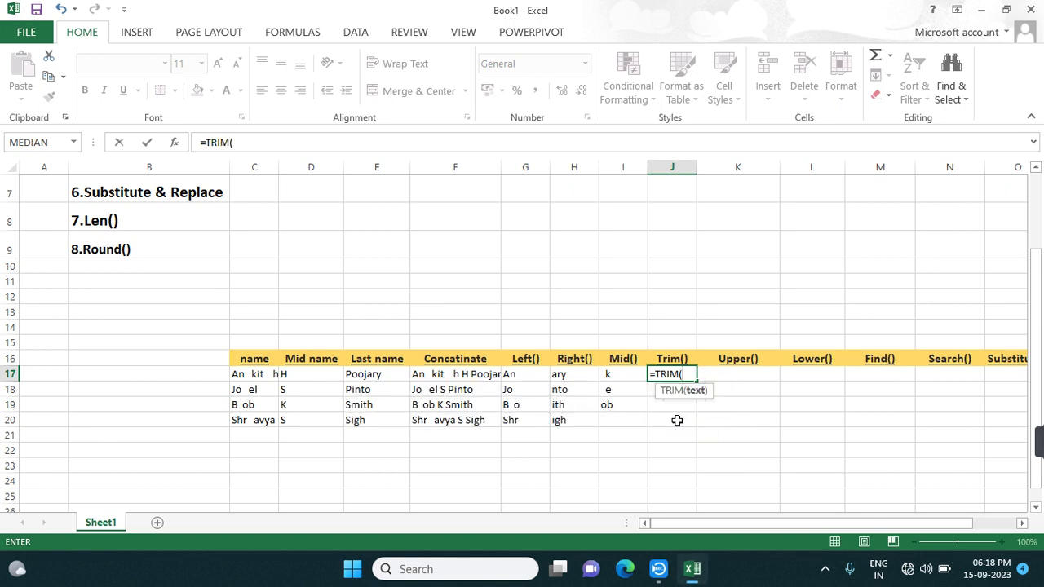
left_click(256, 373)
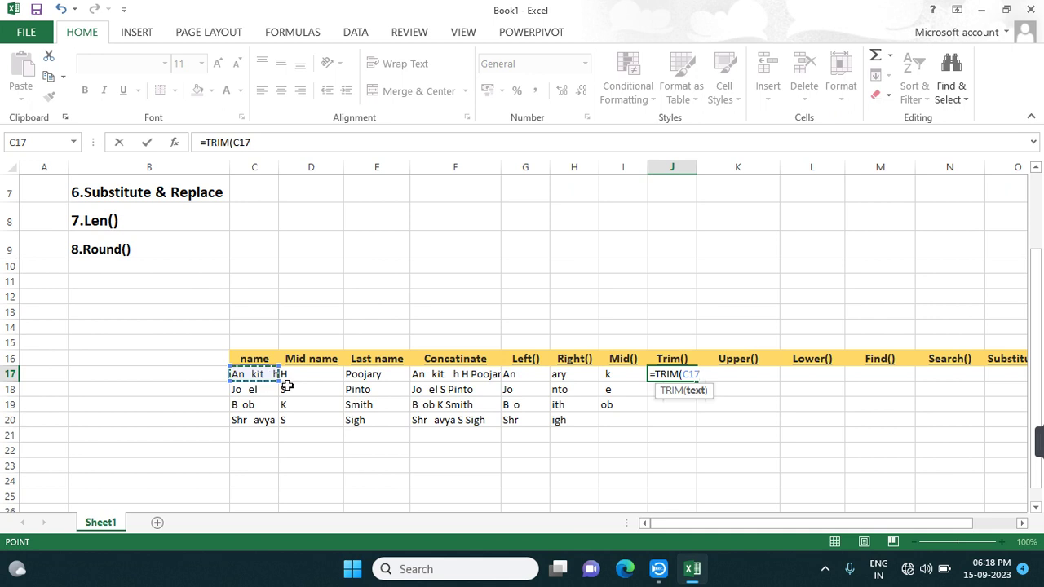
type(")")
key("Return")
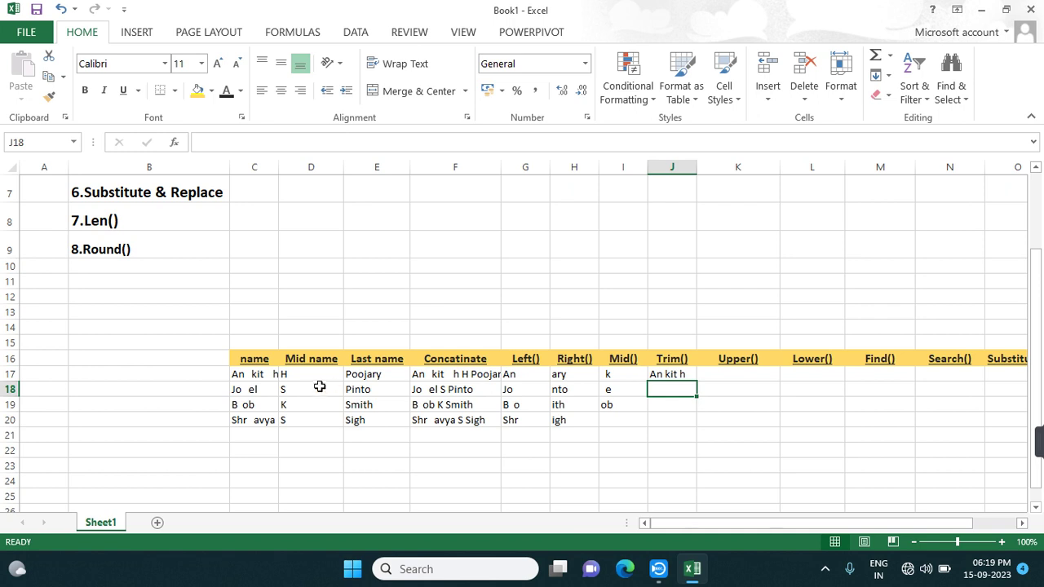
Step: Remove the extra spaces between the letters of the first name in C17
double_click(258, 374)
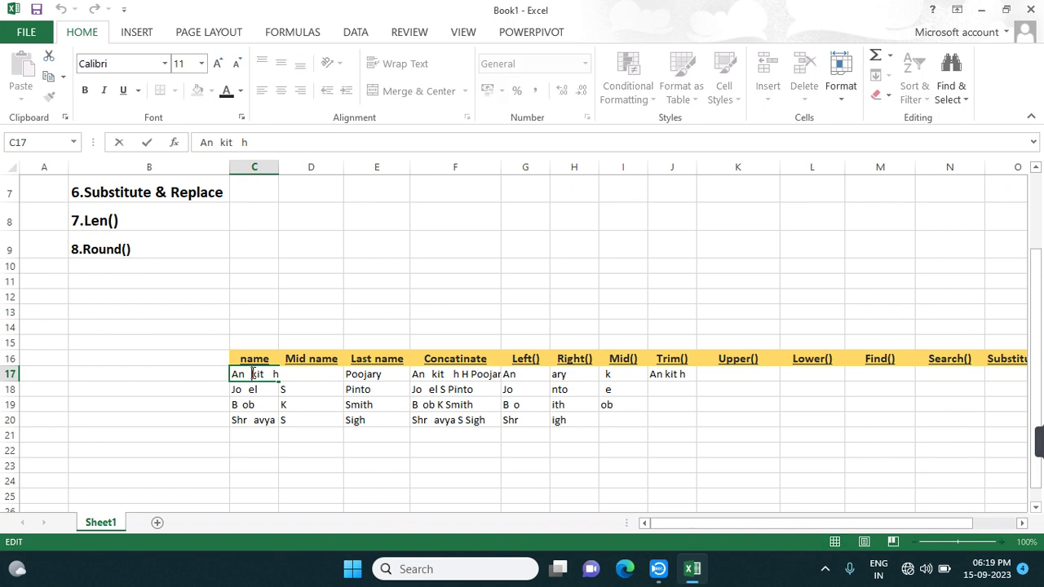
key("BackSpace")
key("BackSpace")
key("BackSpace")
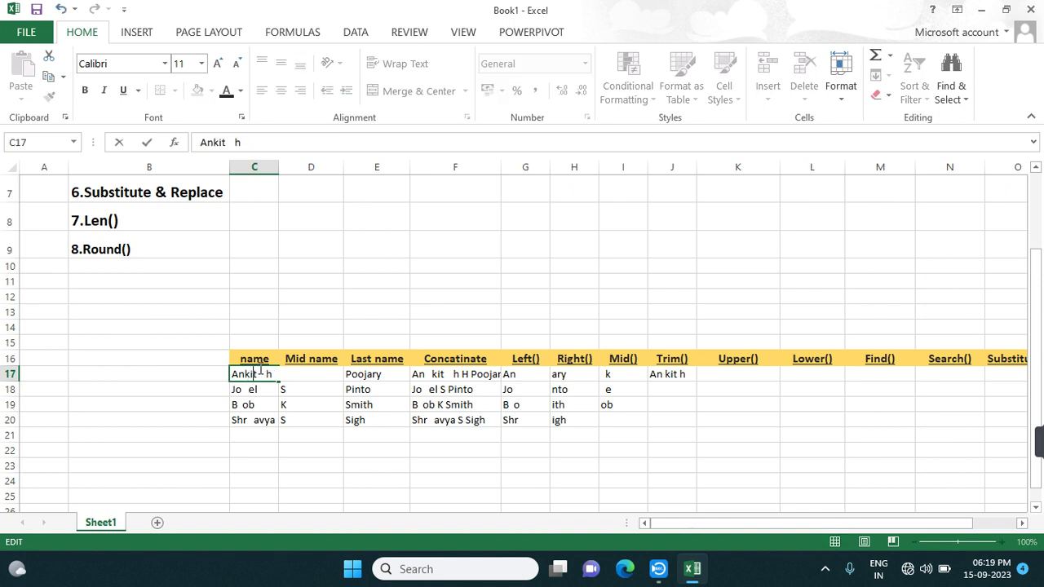
key("Delete")
key("Delete")
key("BackSpace")
type("t")
key("Delete")
Step: Remove the extra spaces inside the first names in C18 and C19
double_click(249, 389)
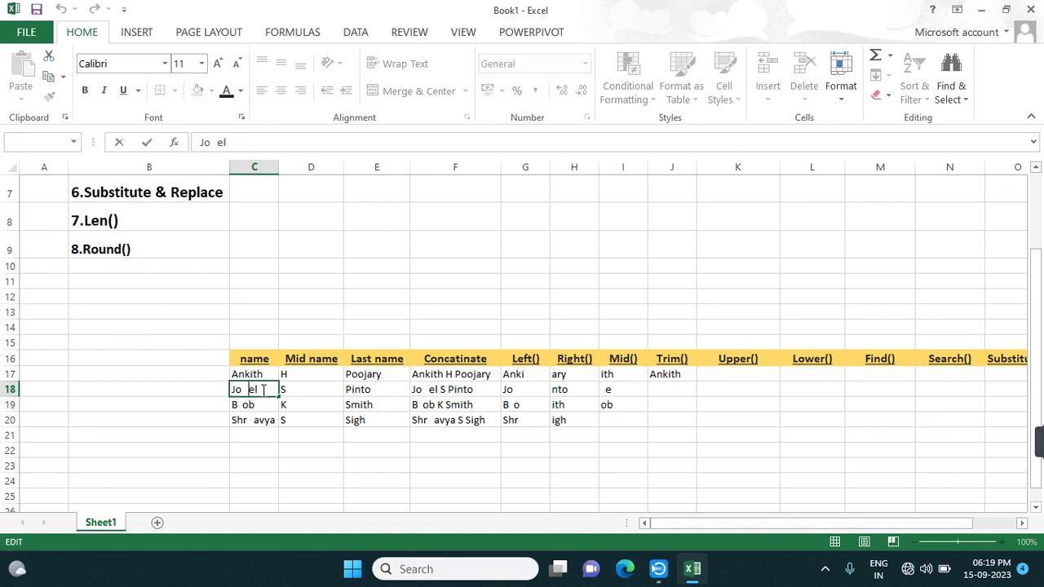
key("Delete")
key("Delete")
key("Delete")
left_click(243, 405)
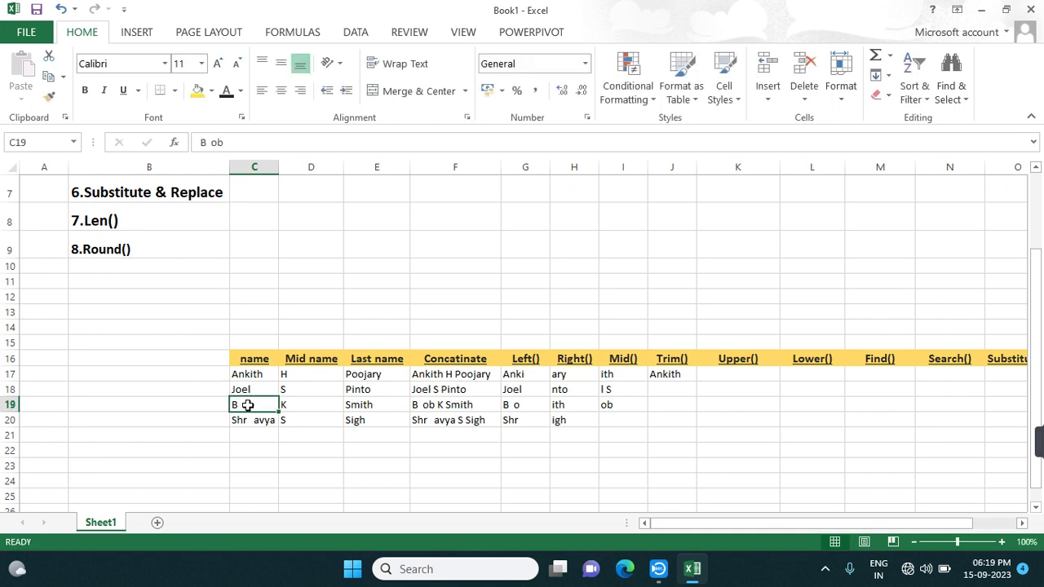
double_click(244, 405)
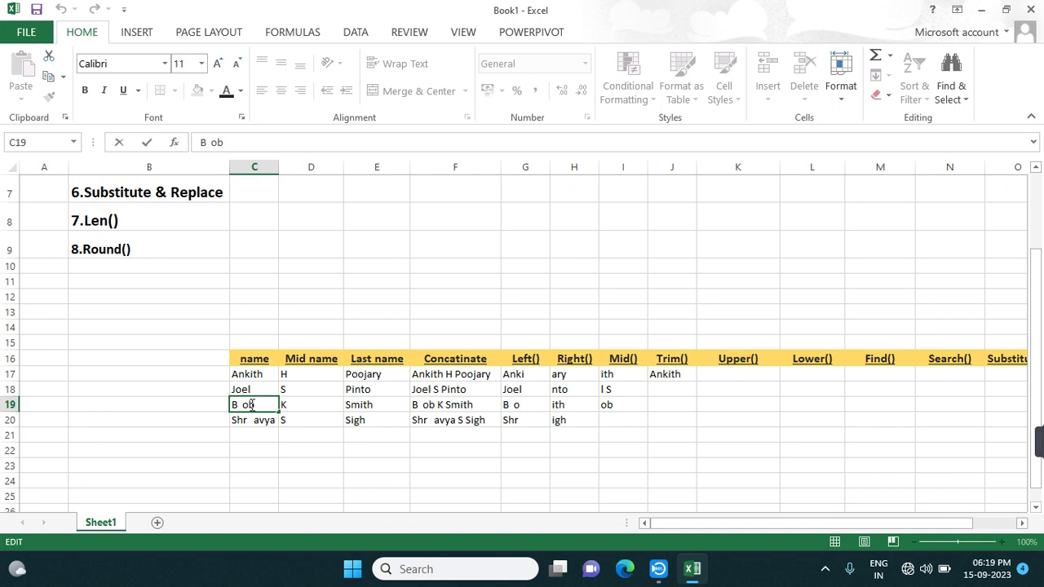
key("BackSpace")
key("BackSpace")
Step: Remove the extra spaces inside the first name in C20 and commit the edit
double_click(258, 421)
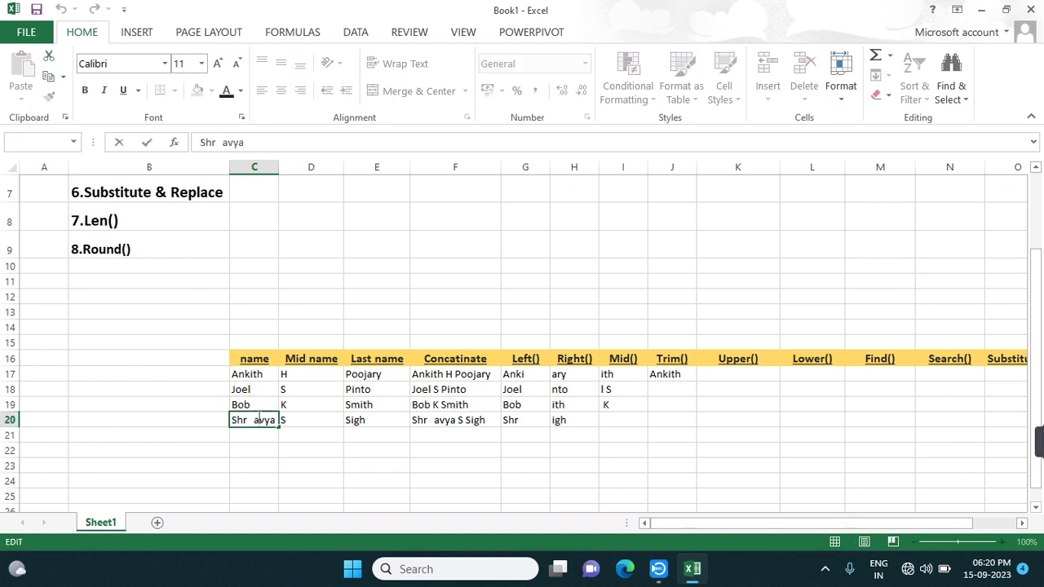
key("BackSpace")
key("BackSpace")
key("BackSpace")
type("z")
key("BackSpace")
type("a")
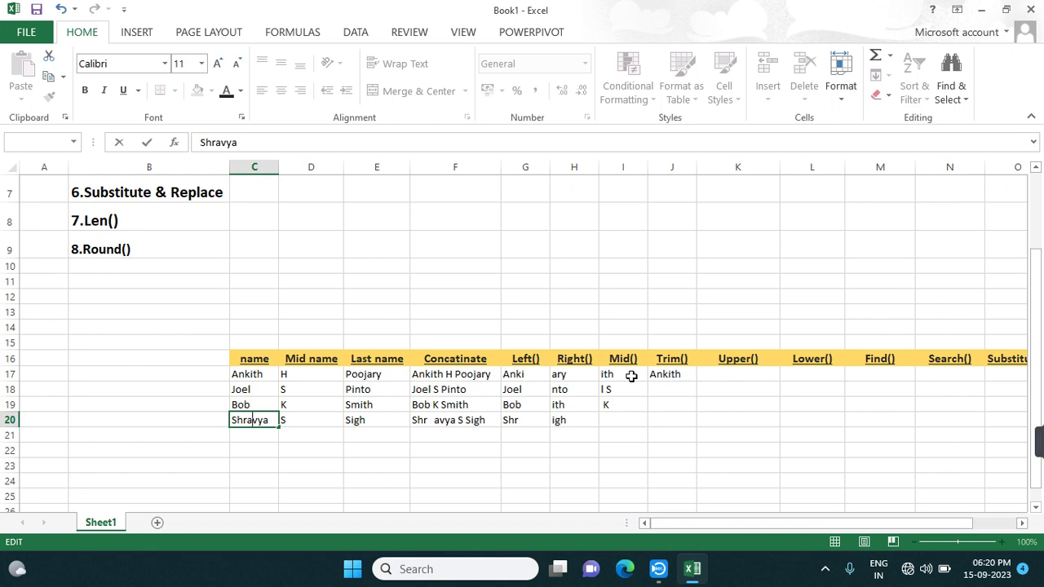
left_click(457, 375)
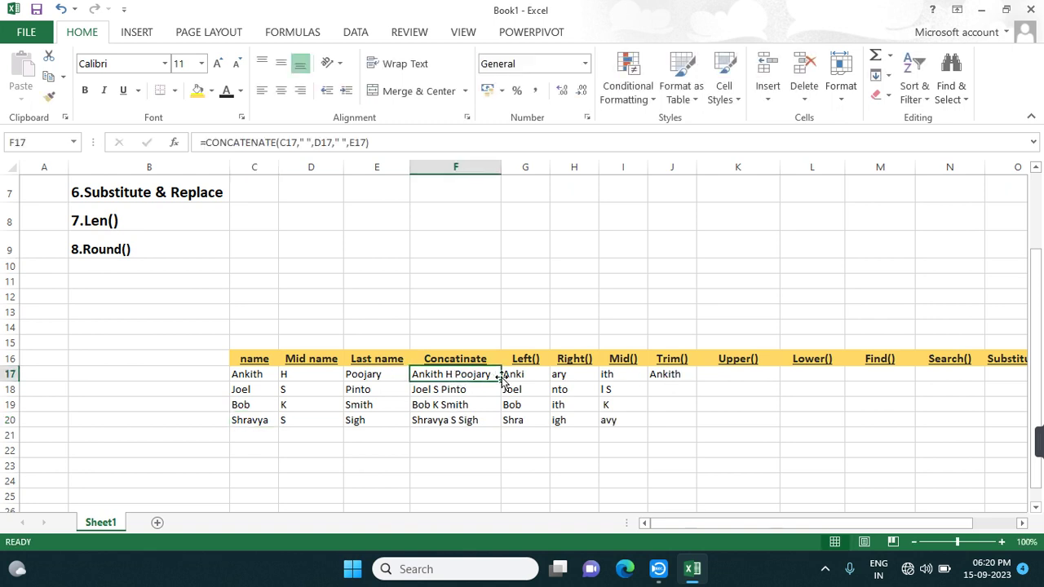
Step: Fill the TRIM formula from J17 down the column to J20
left_click(667, 373)
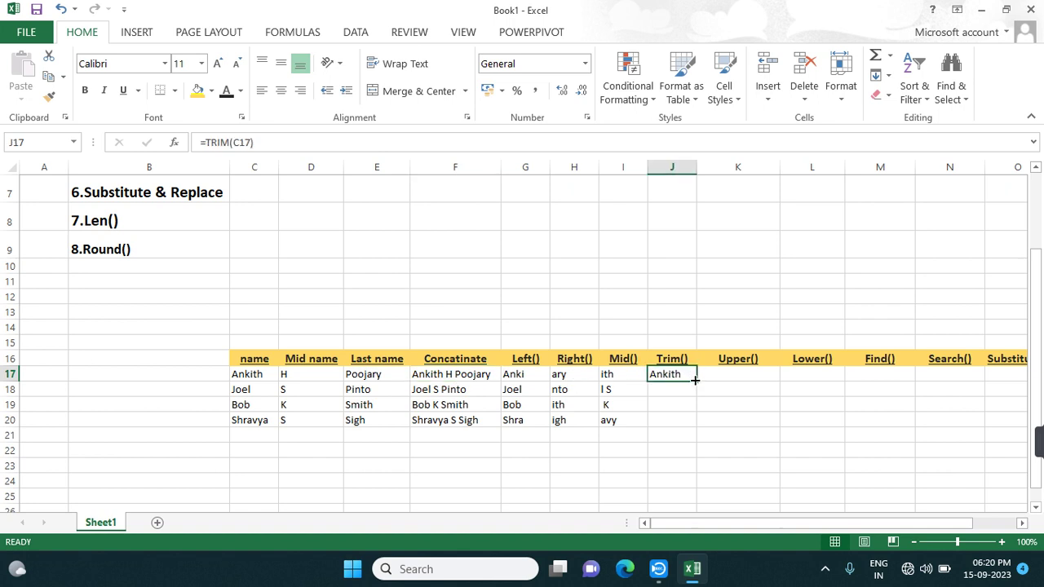
left_click_drag(694, 380, 701, 424)
Step: Enter =UPPER(F17) in K17 to capitalise the full name, and fill the formula down to K20
left_click(727, 372)
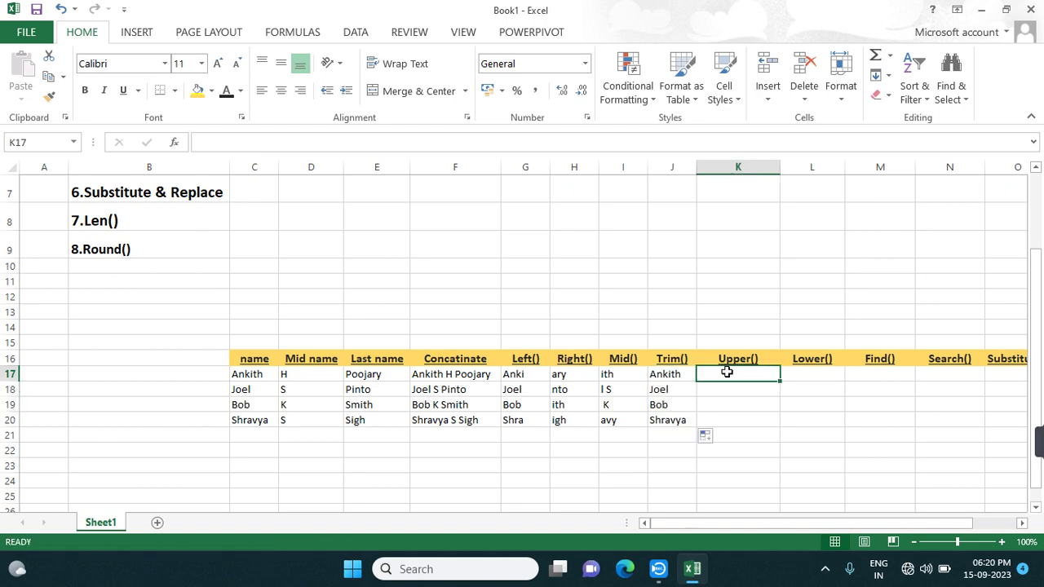
scroll(475, 296, "up", 2)
scroll(476, 299, "down", 3)
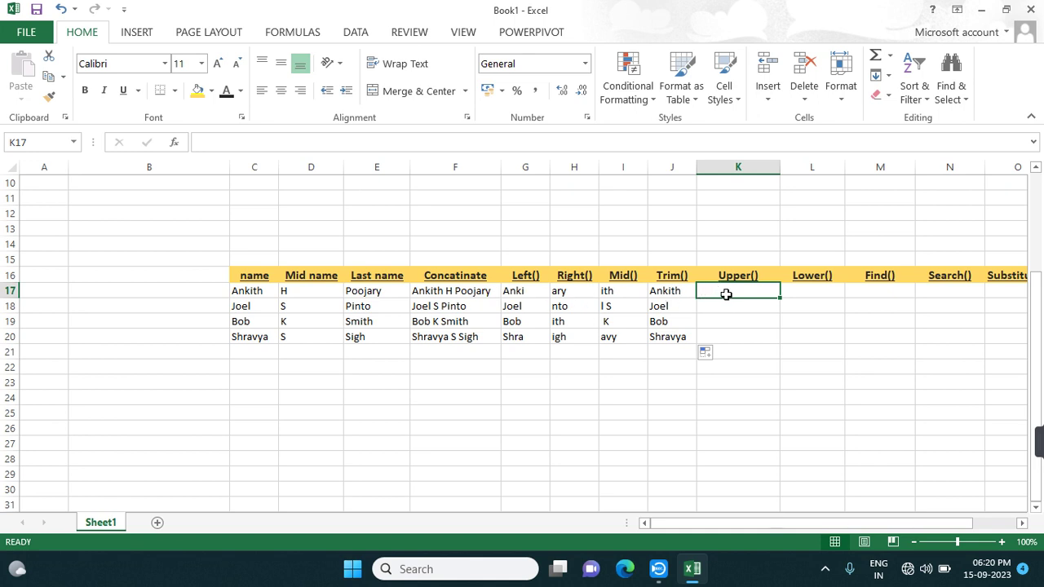
type("=")
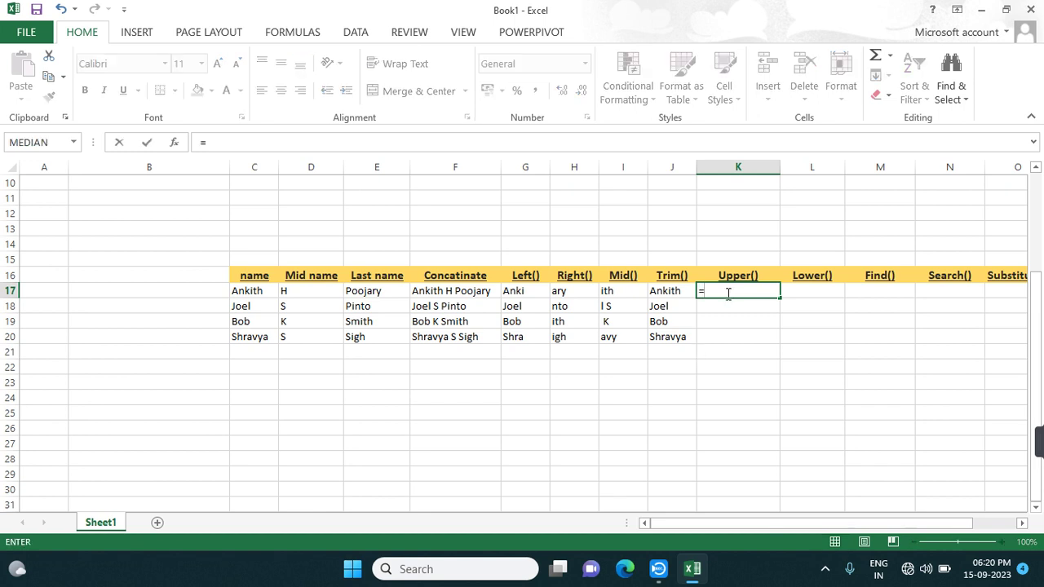
type("u")
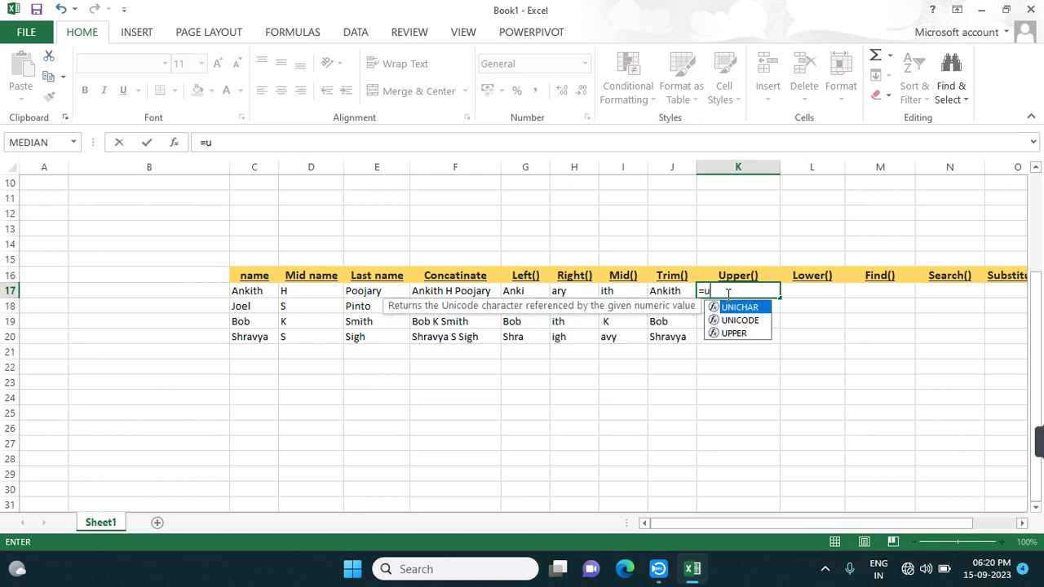
type("ppe")
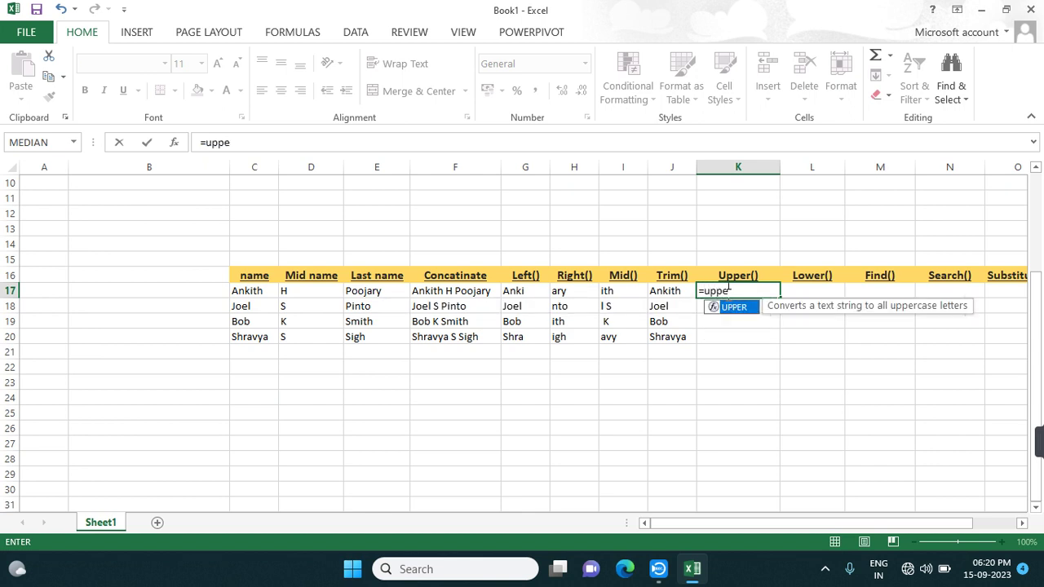
type("r(")
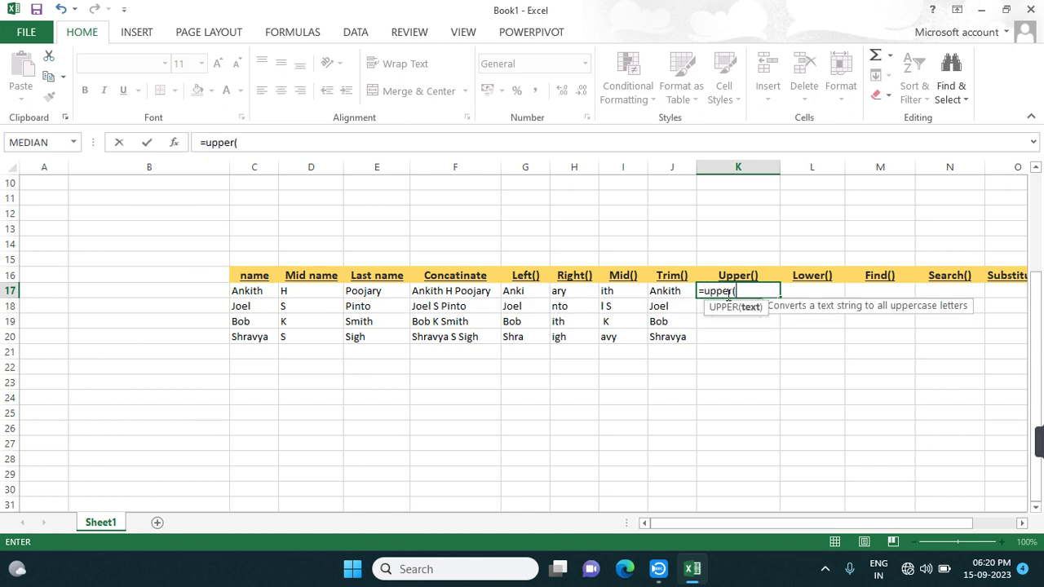
left_click(447, 291)
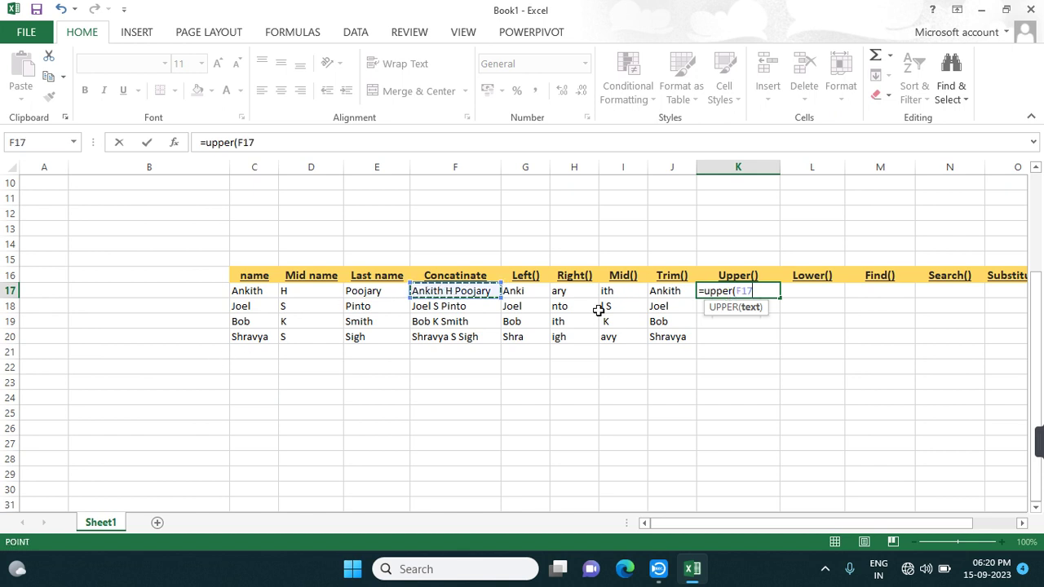
type(")")
key("Return")
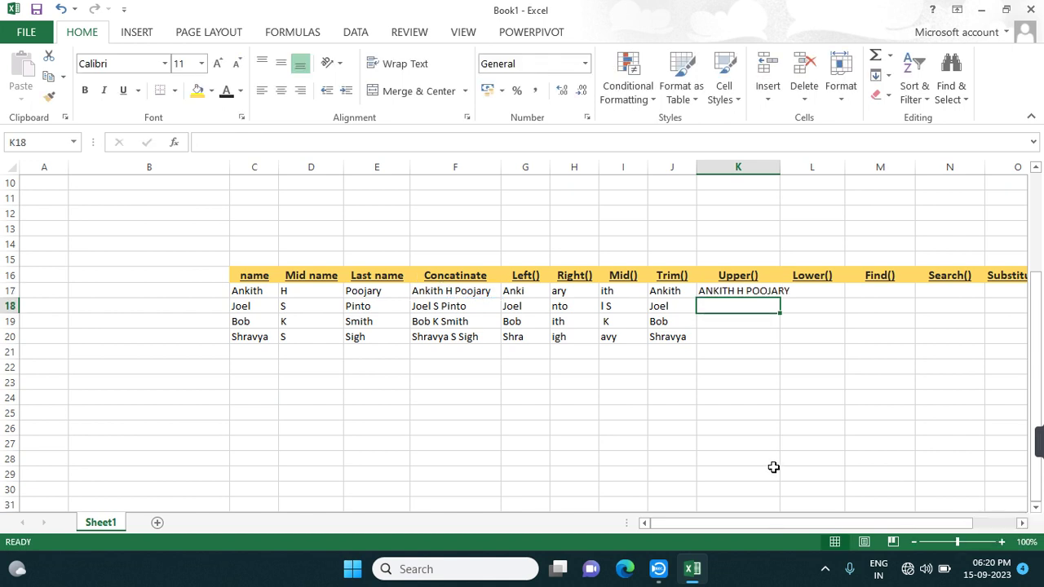
left_click(777, 292)
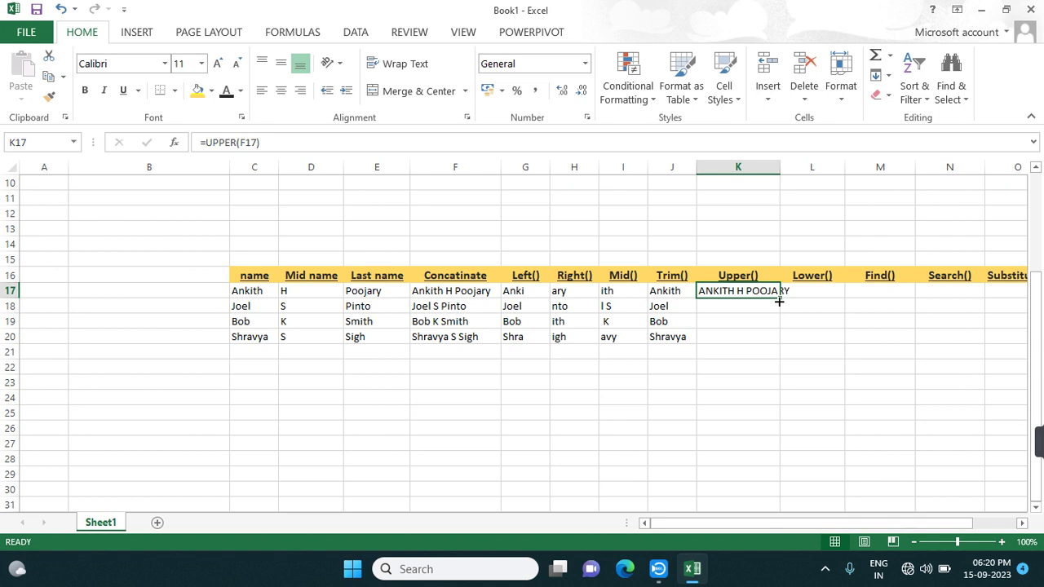
left_click_drag(779, 295, 772, 337)
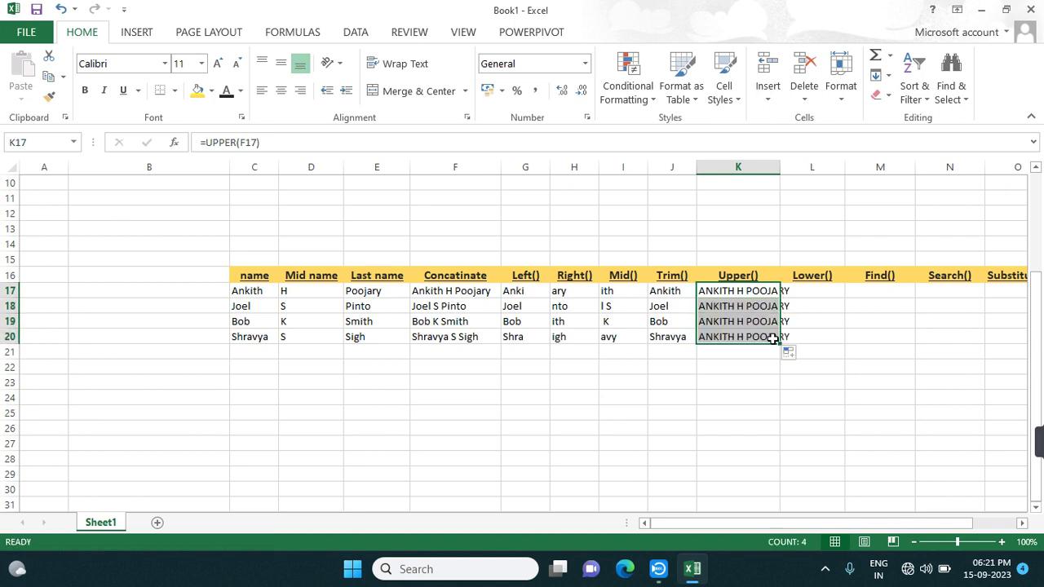
Step: Enter =LOWER(K17) in L17 to convert the uppercase name to lowercase, and fill the formula down to L20
left_click(810, 292)
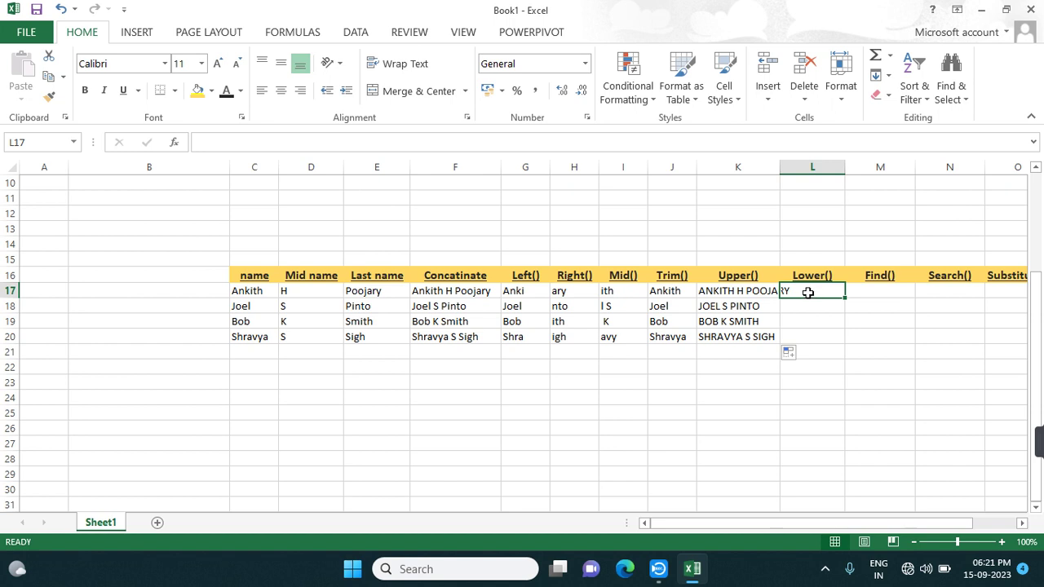
type("=")
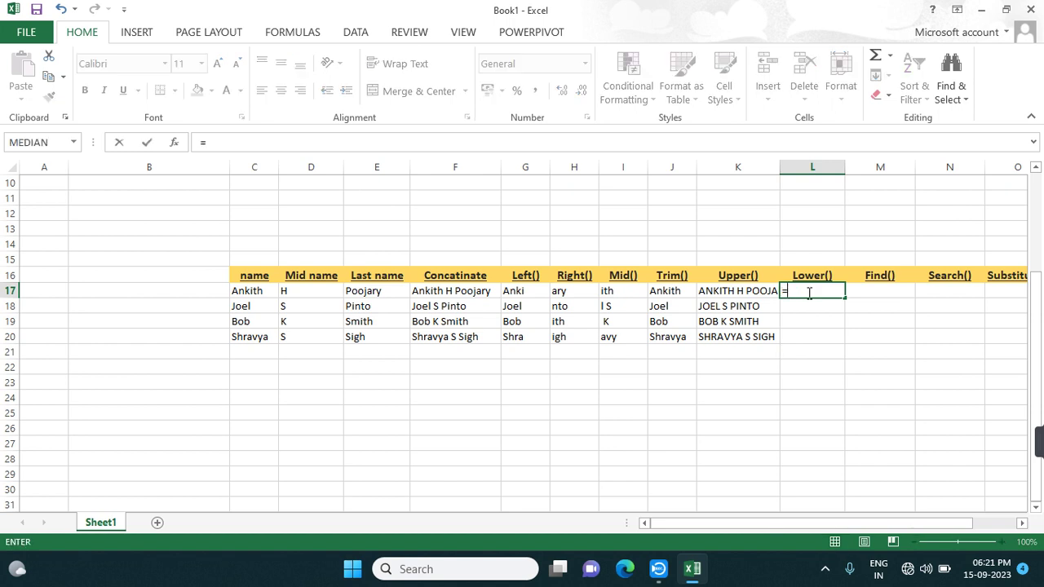
type("lower")
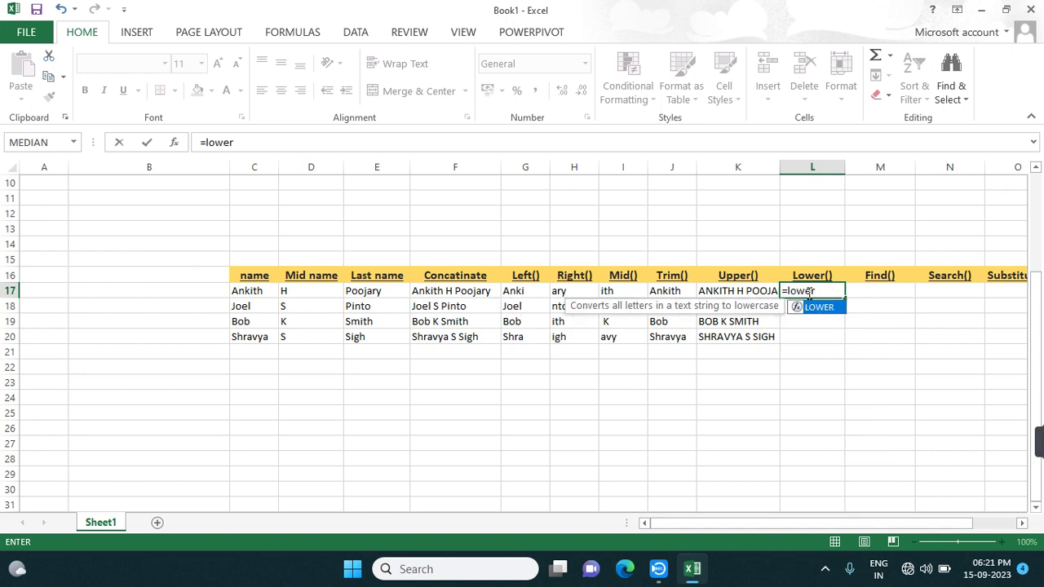
type("(")
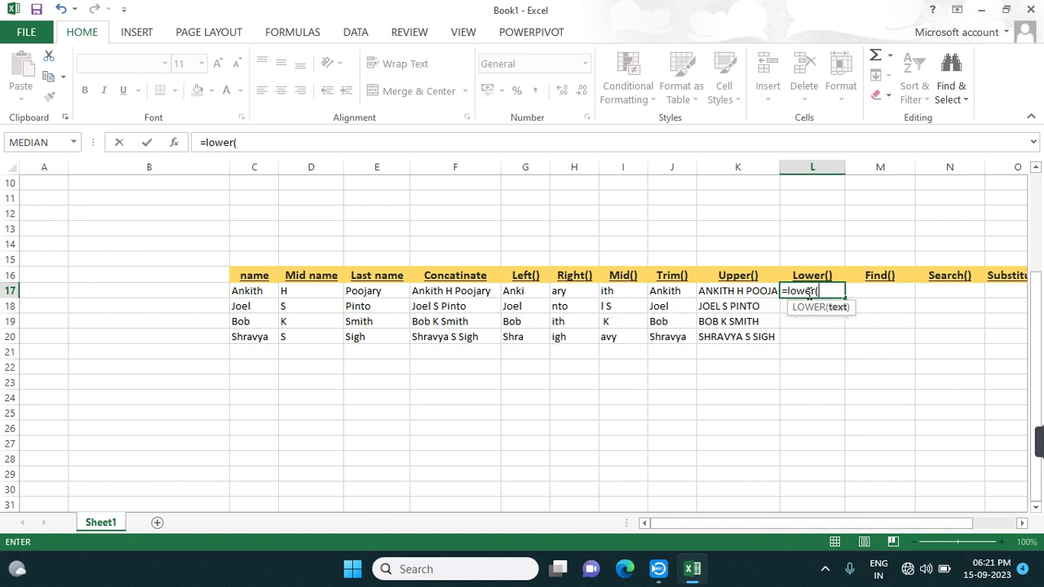
left_click(742, 290)
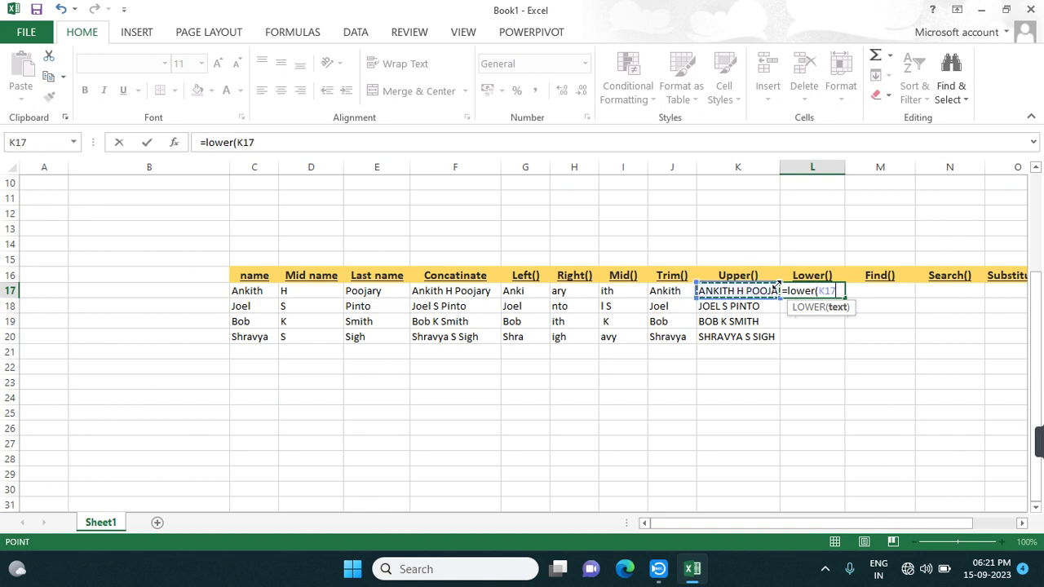
key("Return")
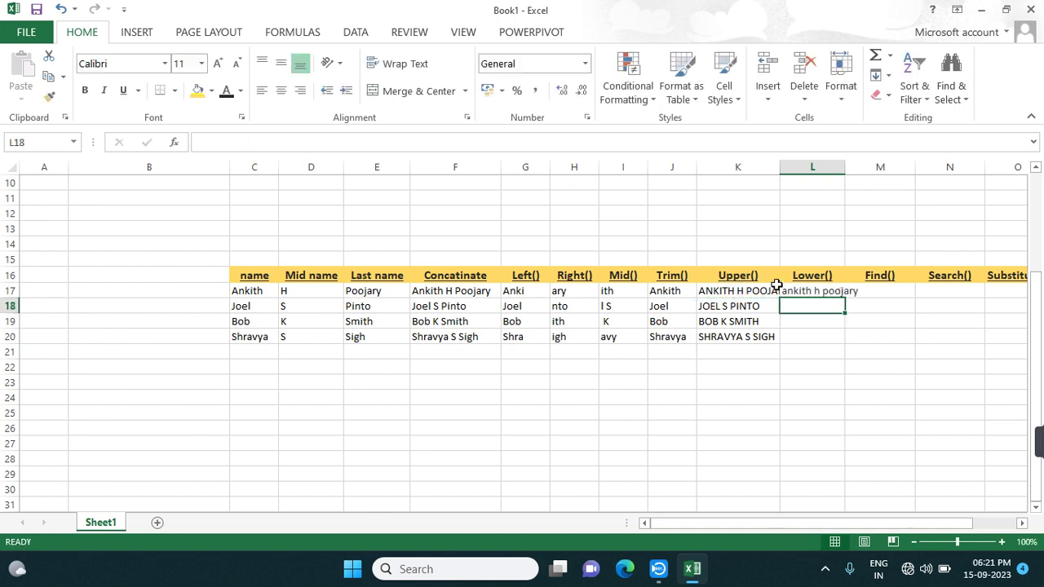
left_click(831, 291)
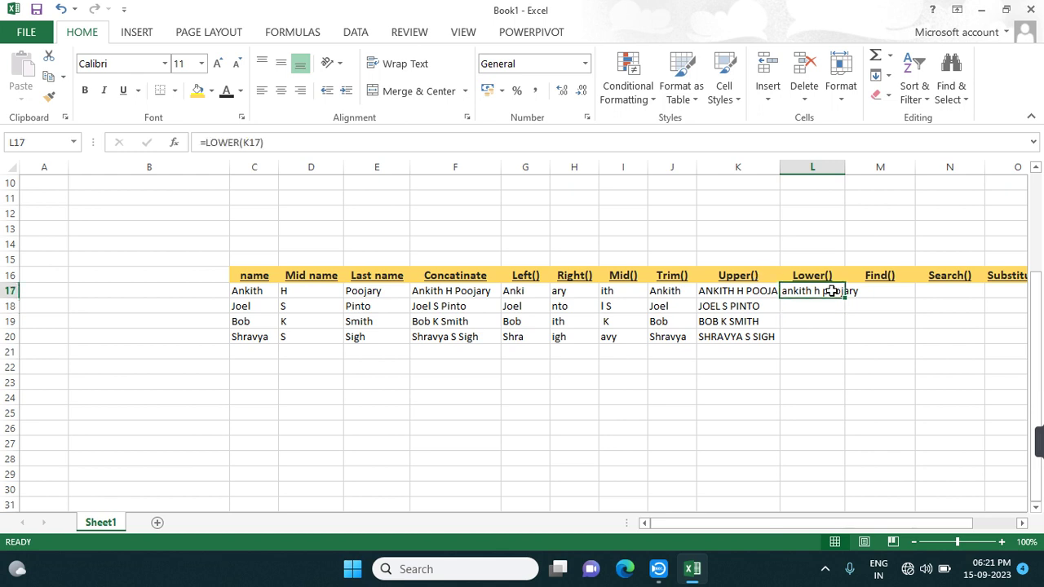
left_click_drag(846, 299, 840, 336)
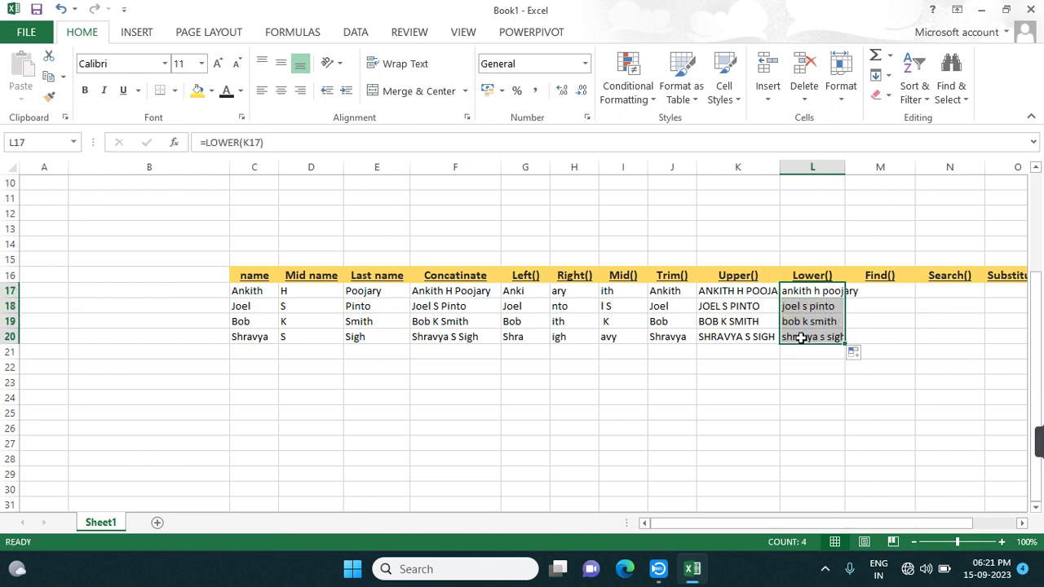
Step: Enter =PROPER(L17) in K24 to convert the lowercase name to proper case, and fill the formula down to K28
left_click(711, 397)
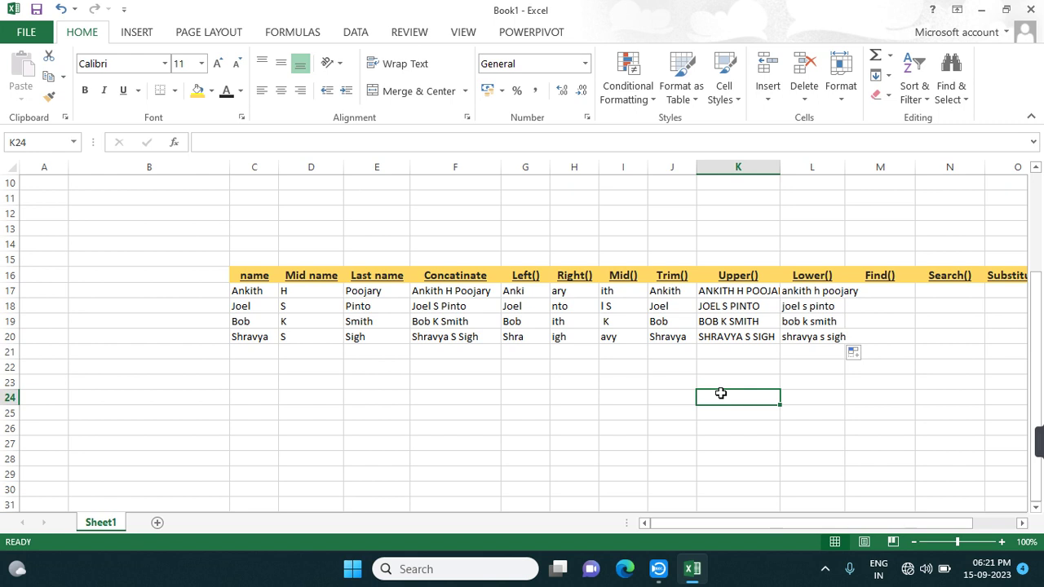
type("=")
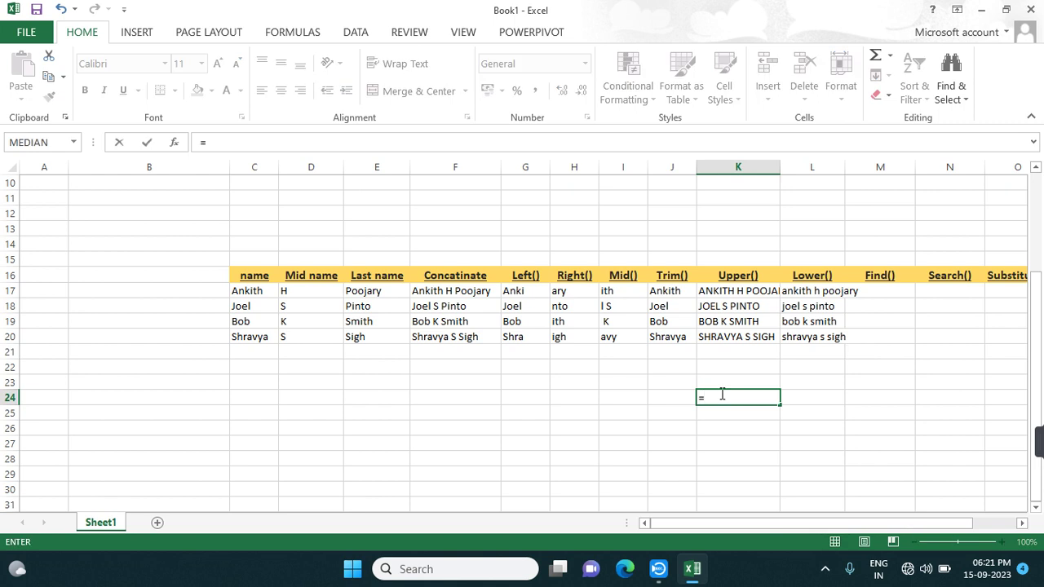
type("pro")
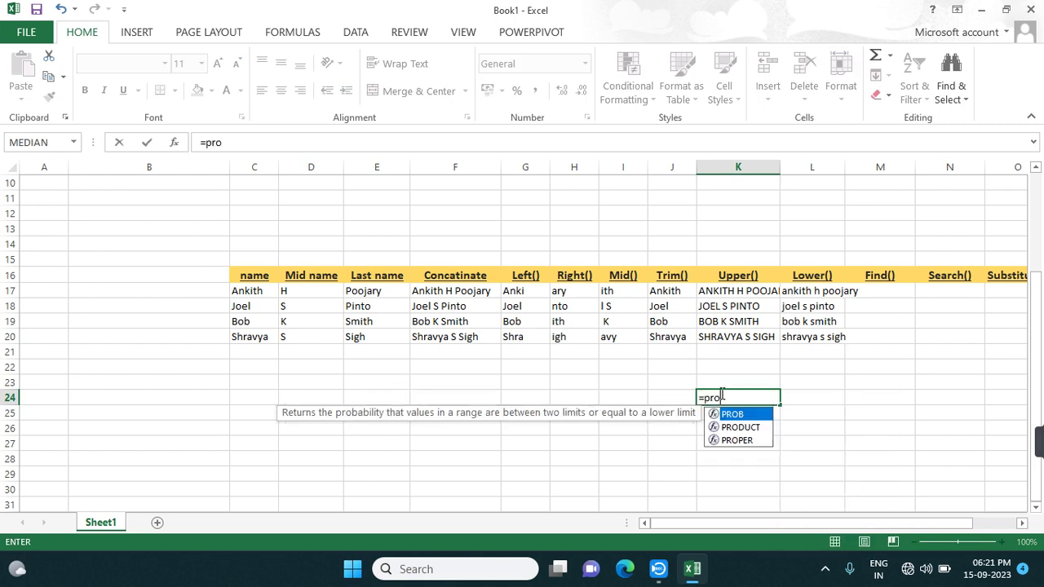
double_click(750, 441)
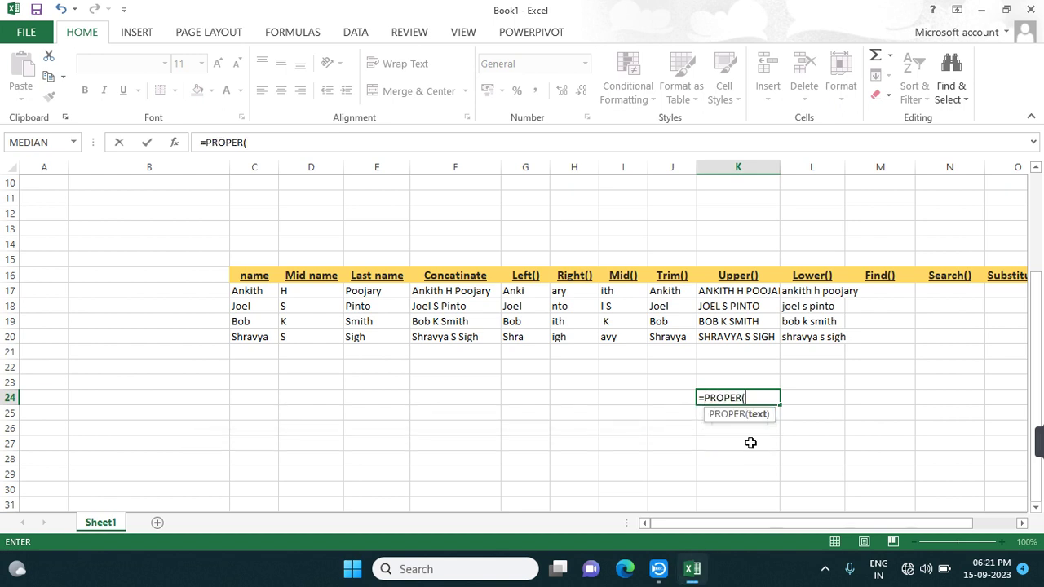
left_click(813, 291)
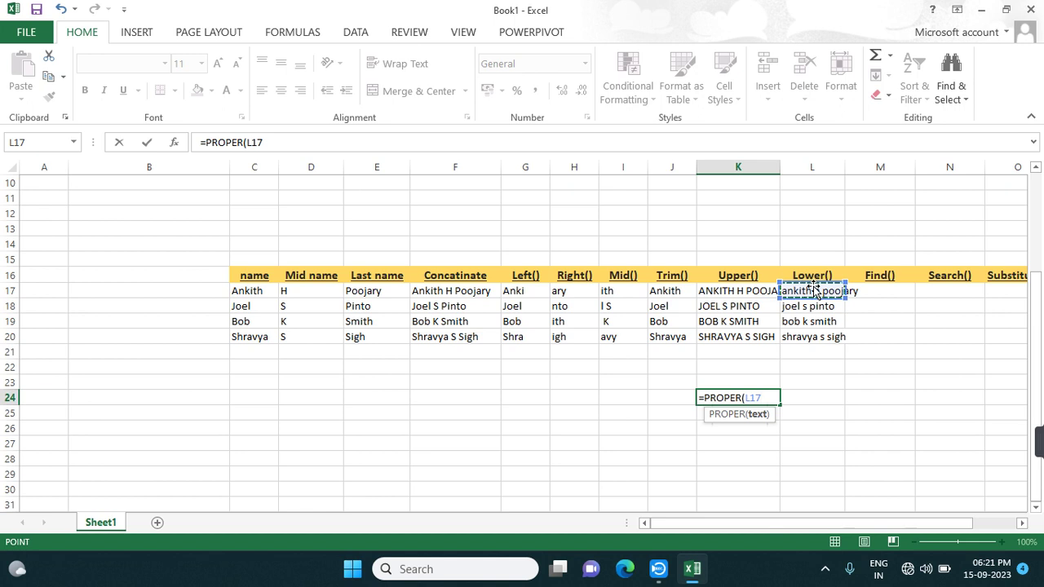
type(")")
key("Return")
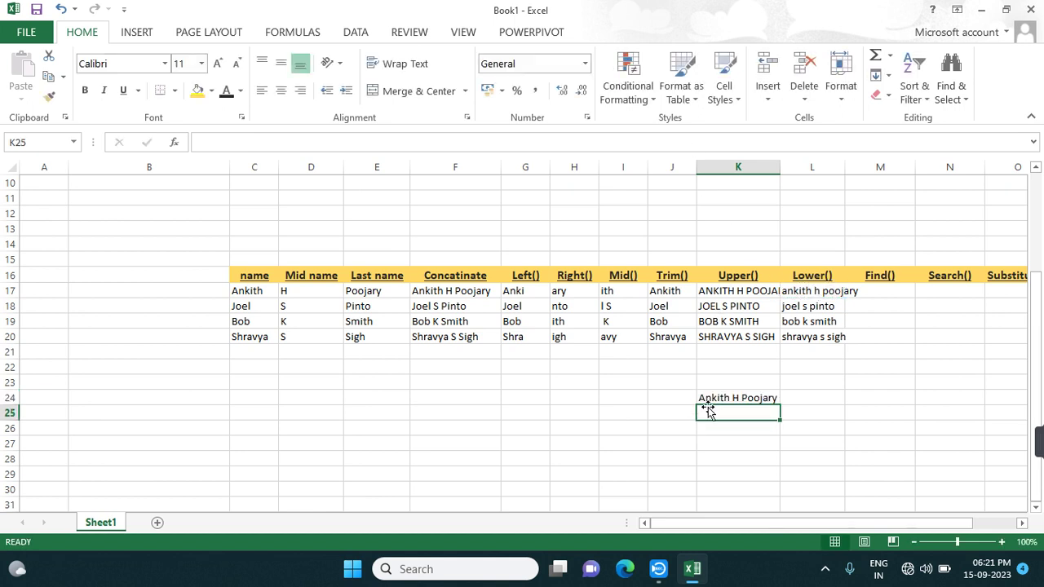
left_click(772, 398)
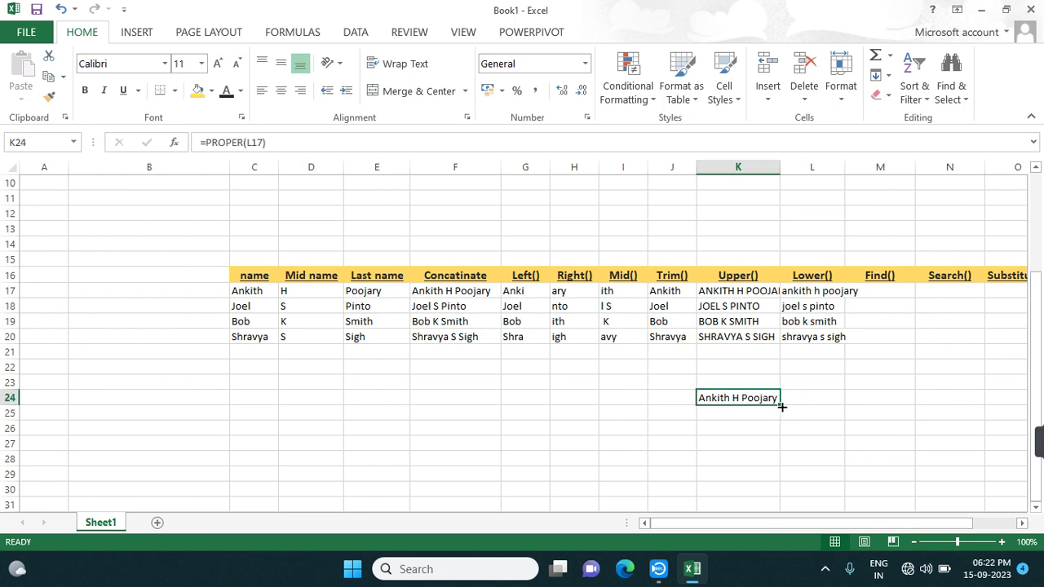
left_click_drag(778, 405, 776, 462)
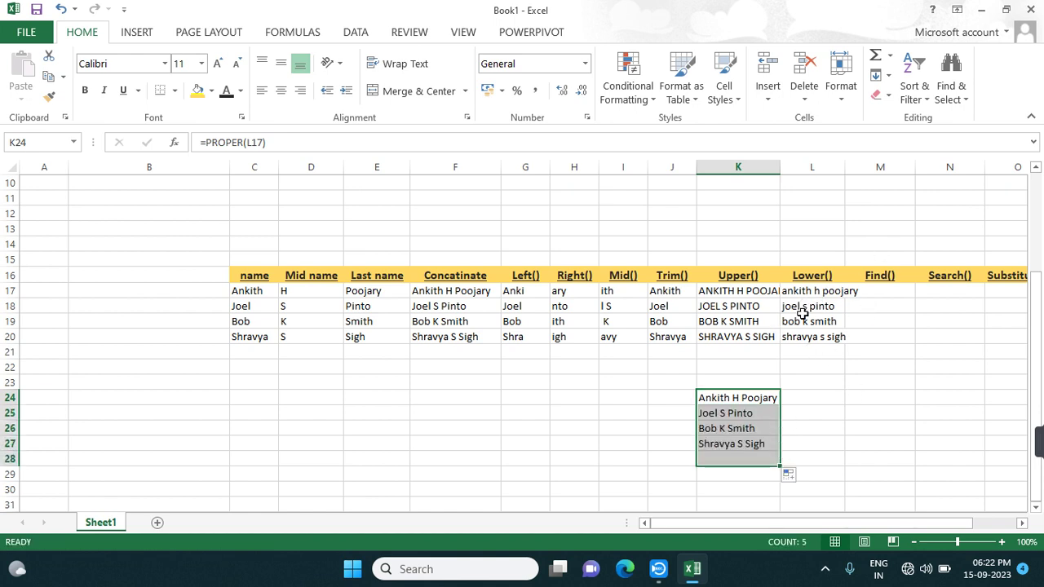
Step: Enter a FIND formula in M17 that locates the lowercase last name within L17, without a start number
left_click(881, 295)
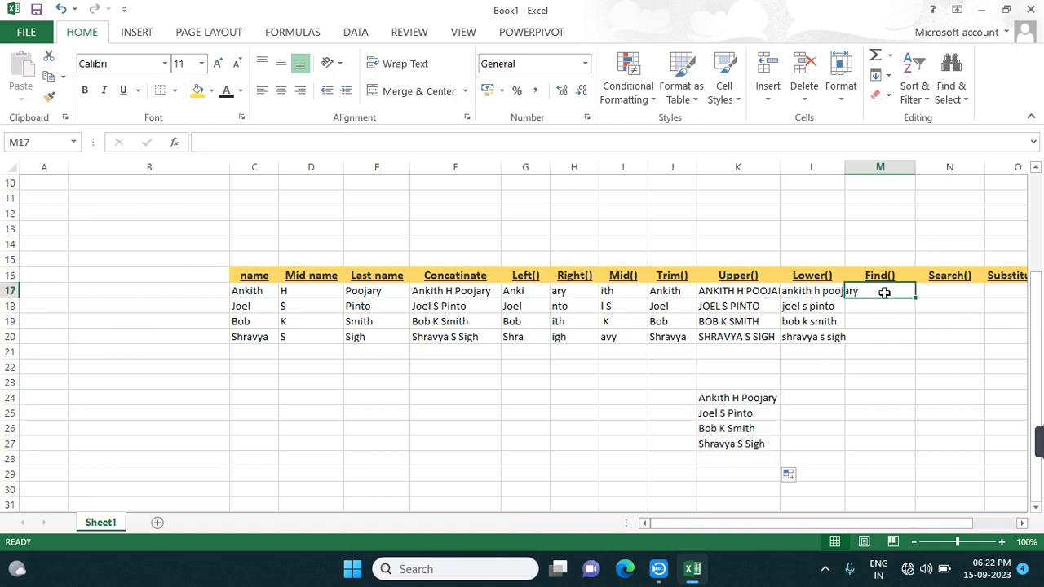
scroll(197, 221, "up", 3)
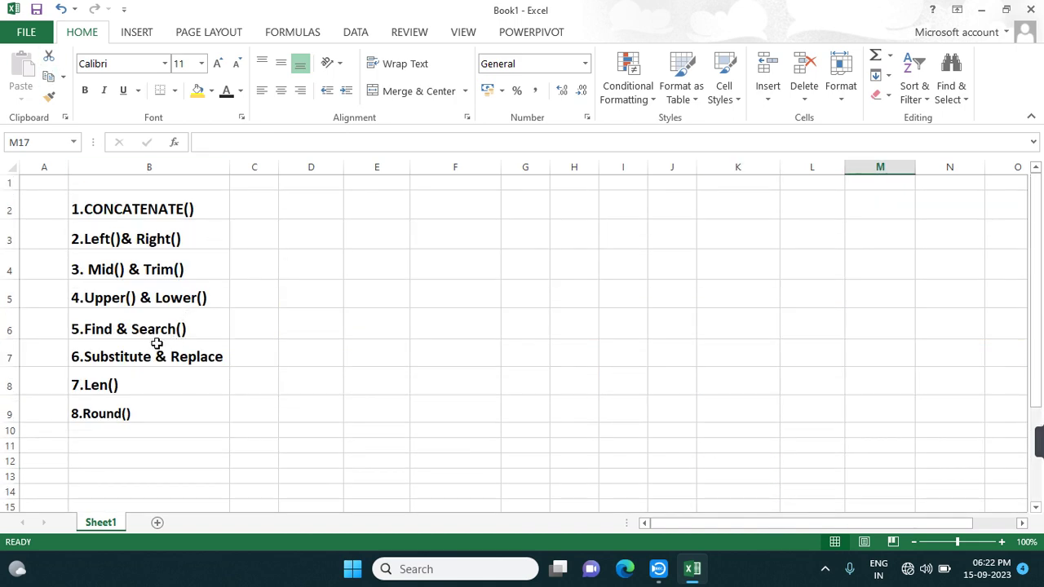
scroll(320, 367, "down", 3)
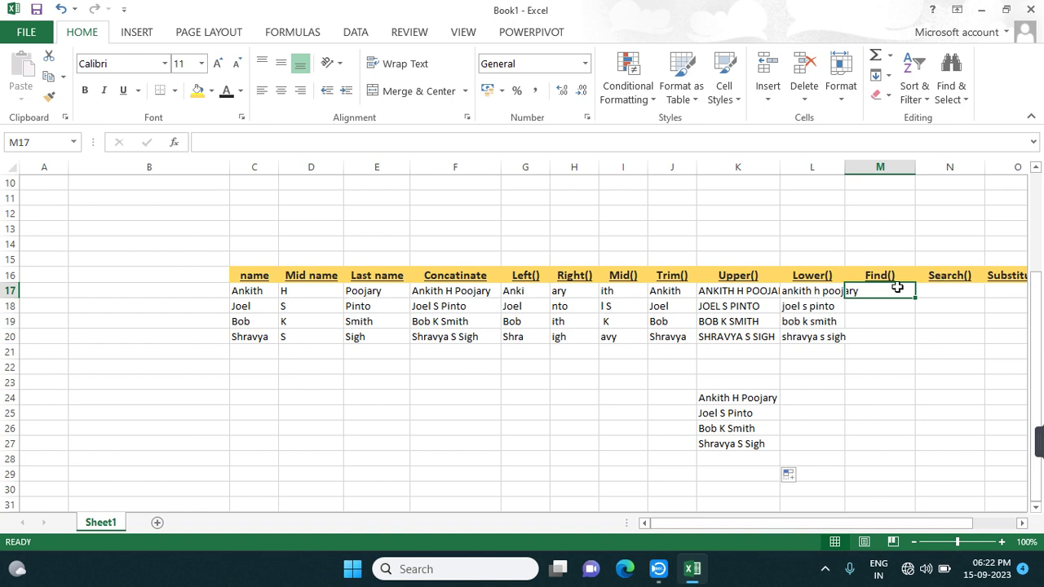
scroll(897, 287, "up", 1)
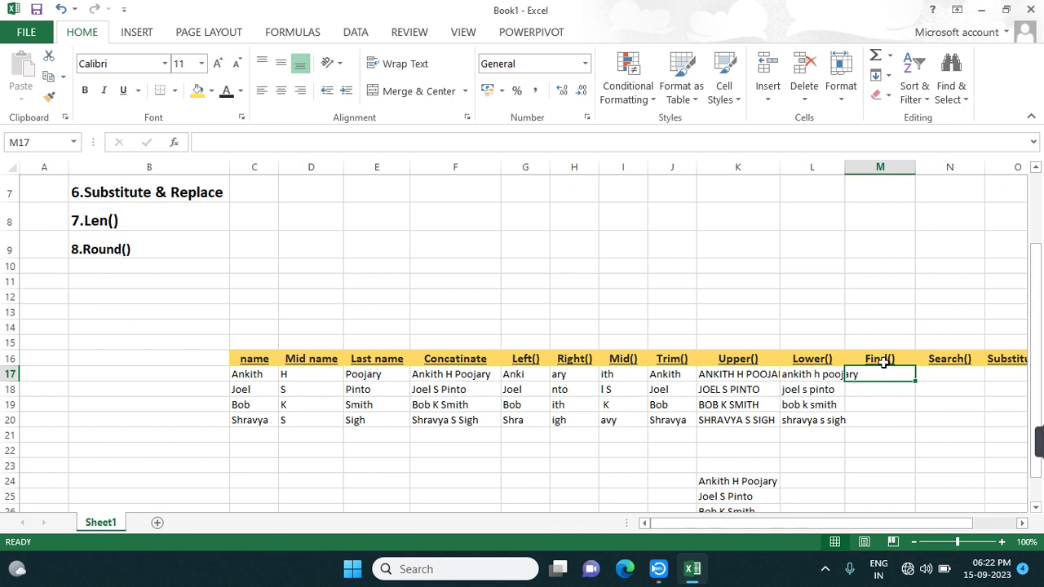
key("BackSpace")
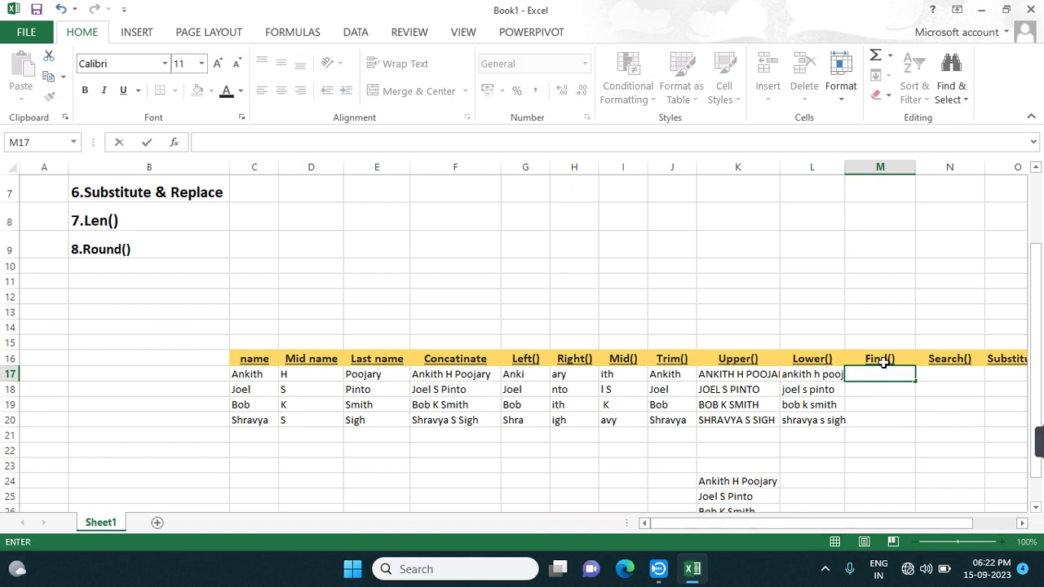
type("=")
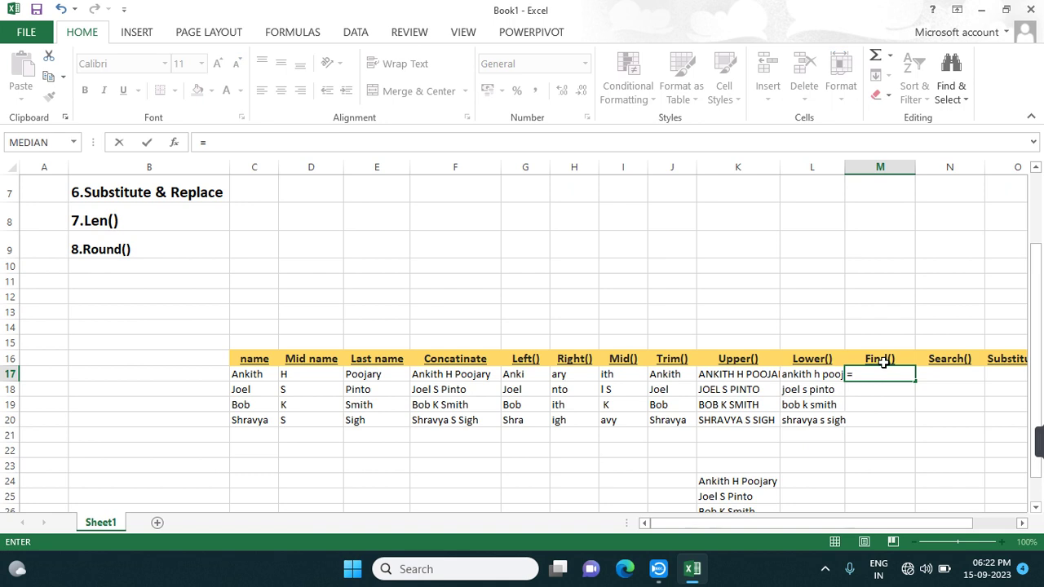
type("fi")
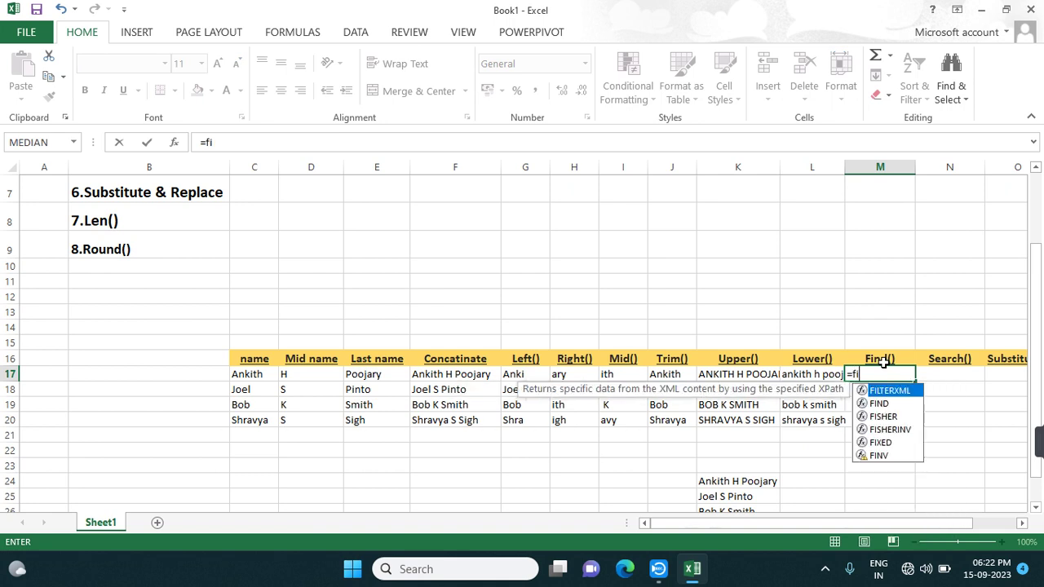
type("n")
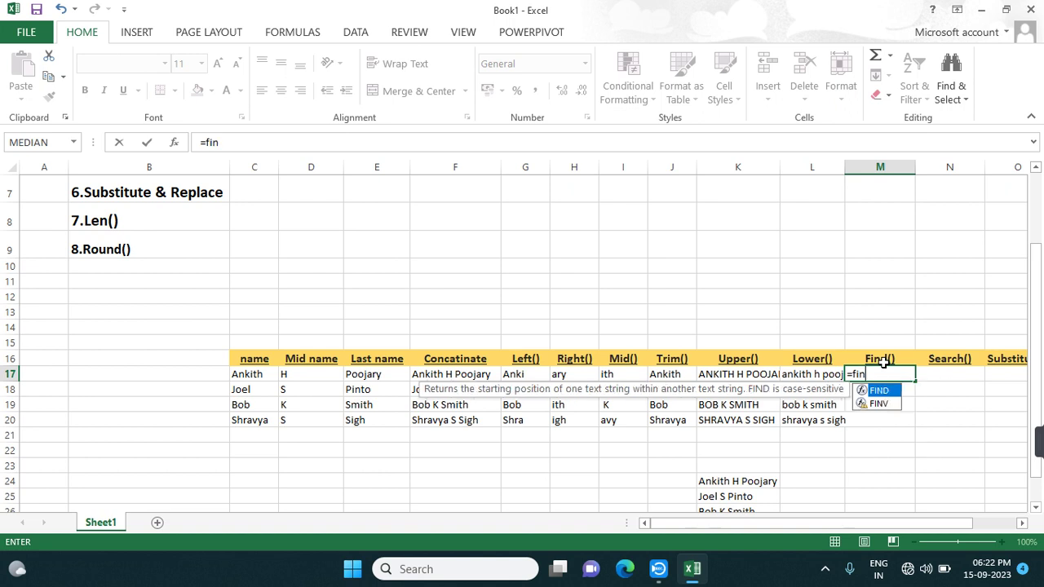
type("d(")
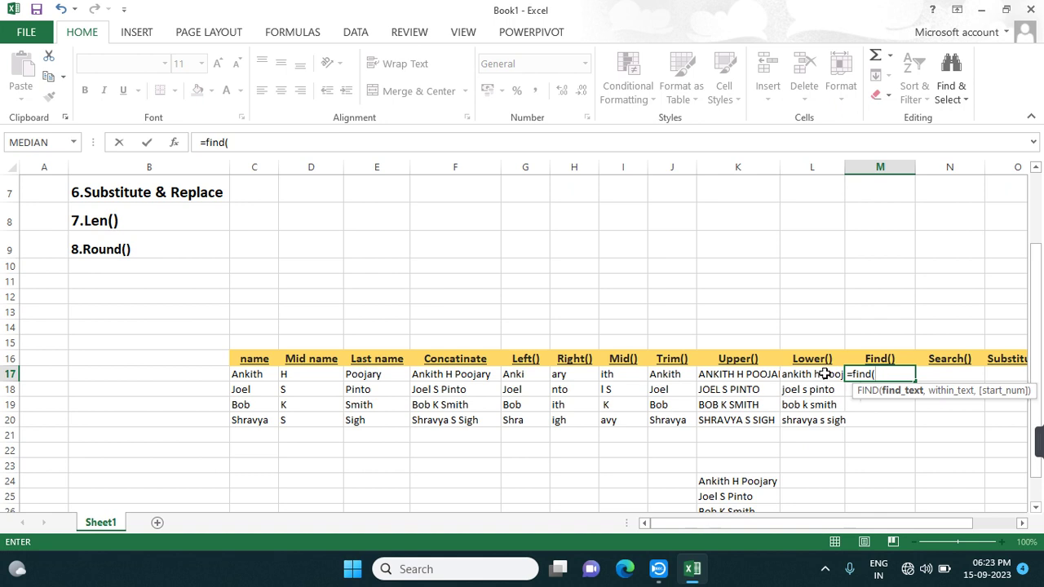
type("\"")
type("poojary")
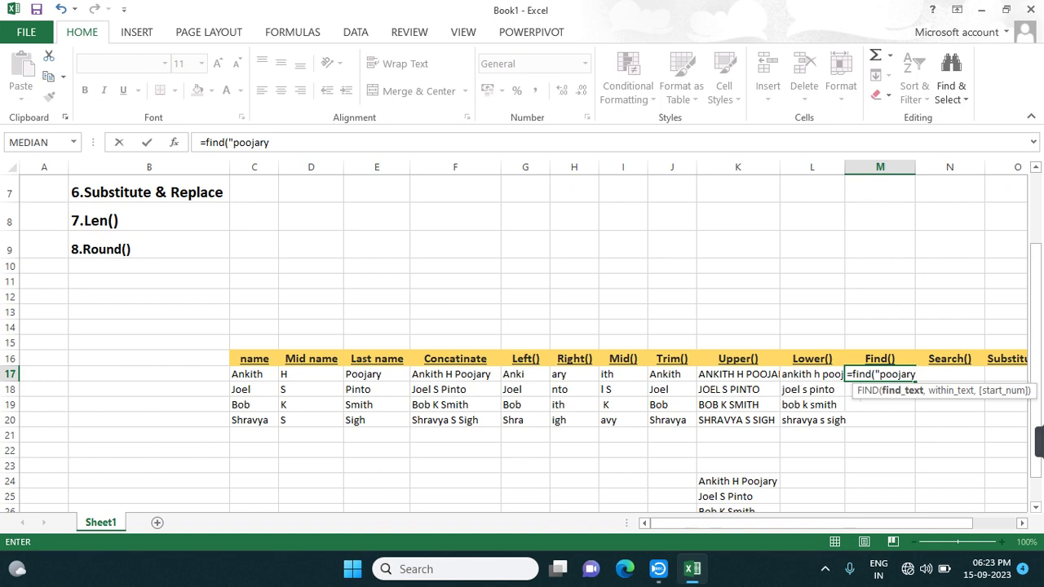
type("\",")
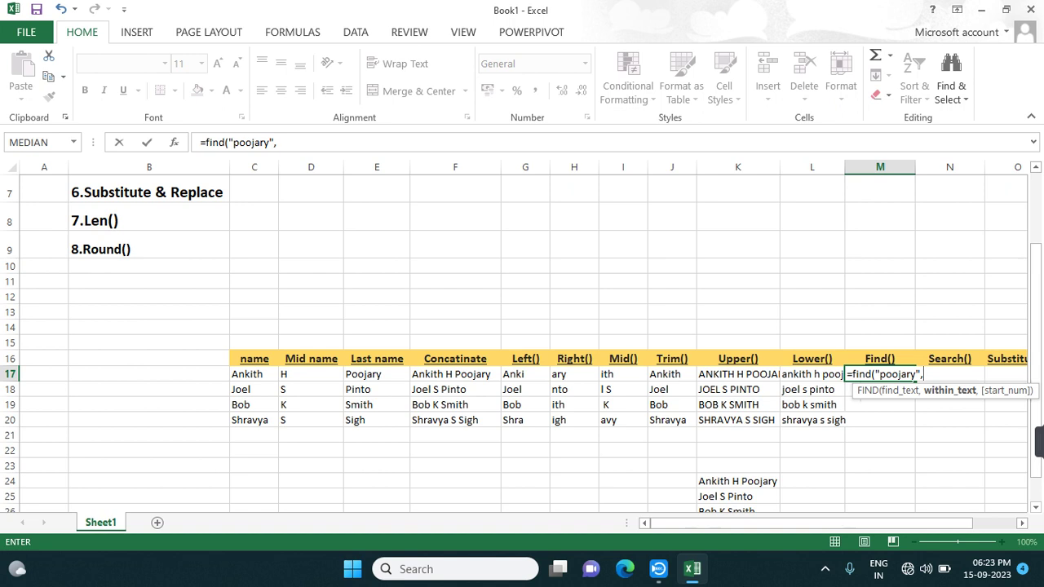
left_click(825, 377)
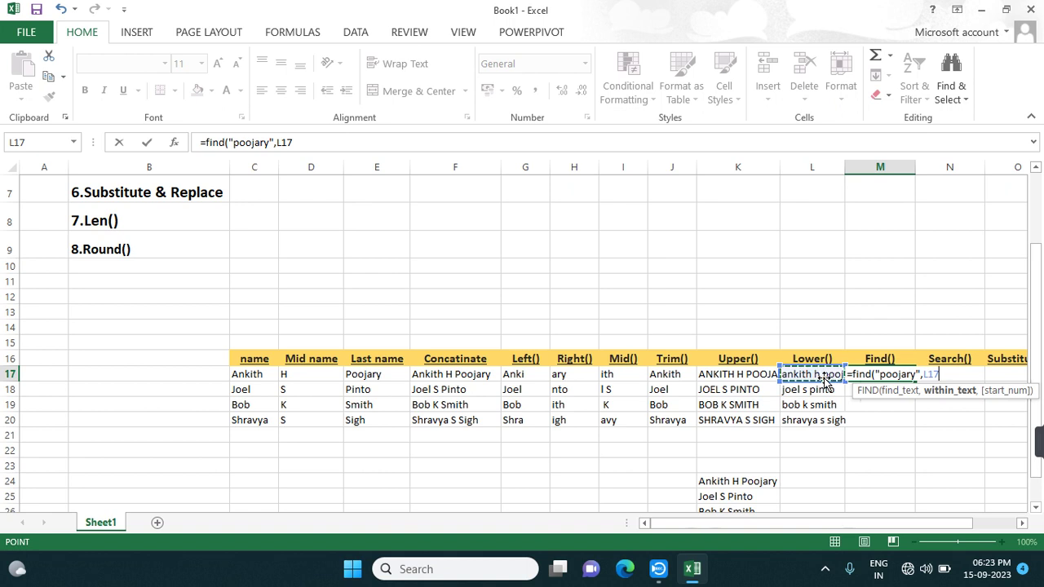
type(",")
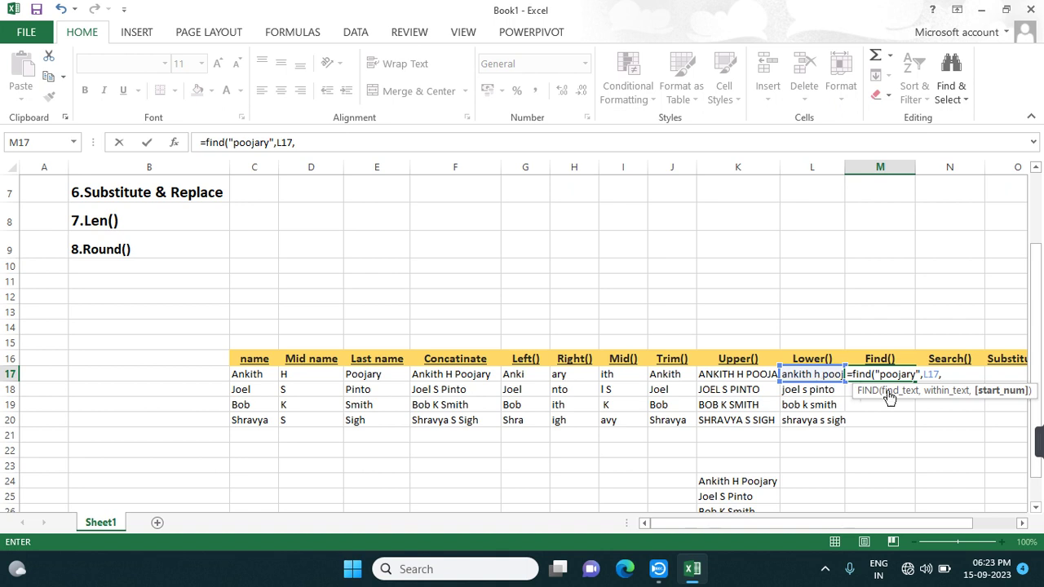
key("BackSpace")
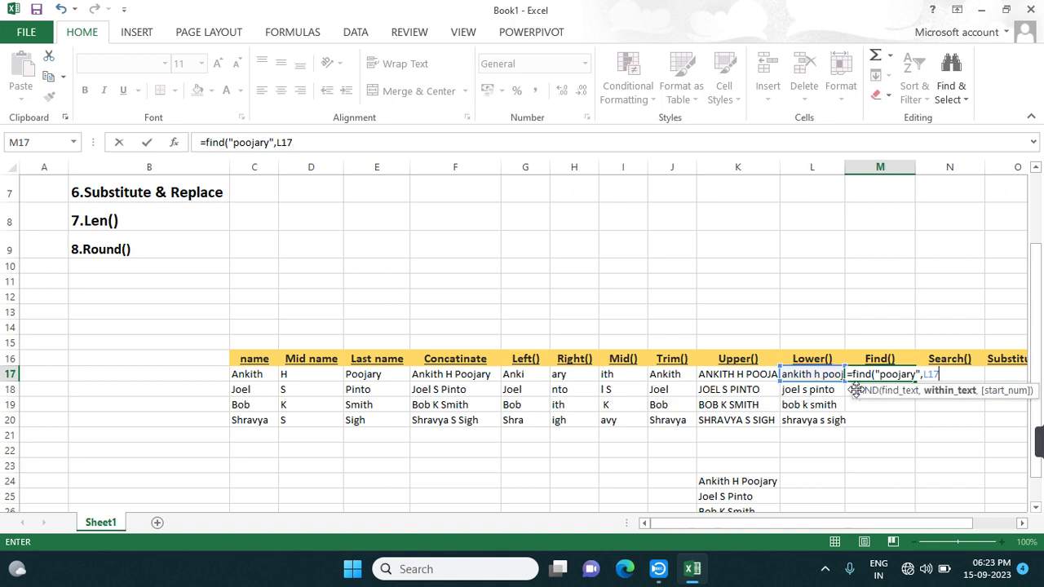
type(")")
key("Return")
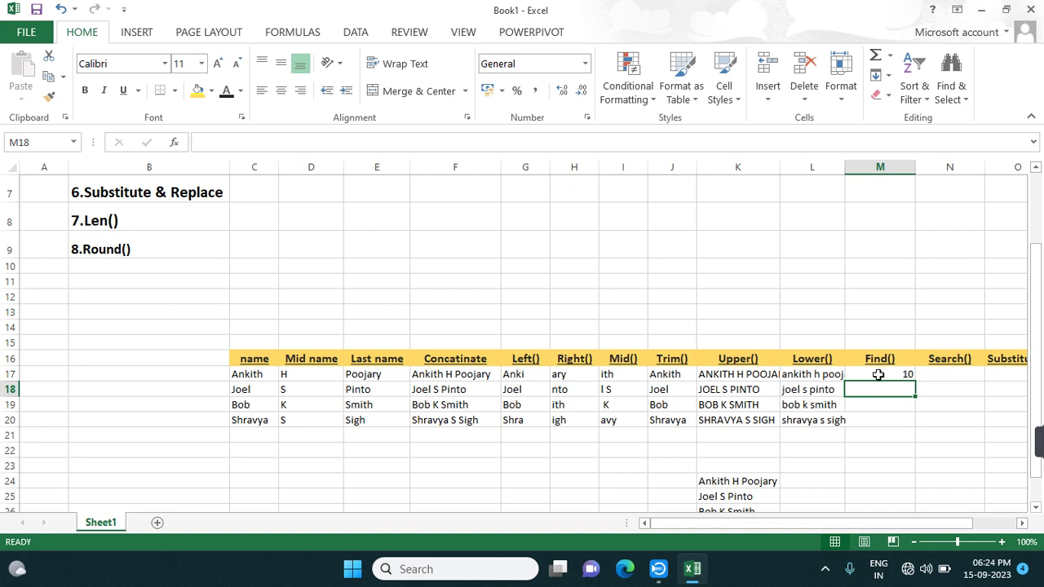
Step: Change the last name's initial in M17's FIND formula to a capital P and commit the edit
left_click(942, 393)
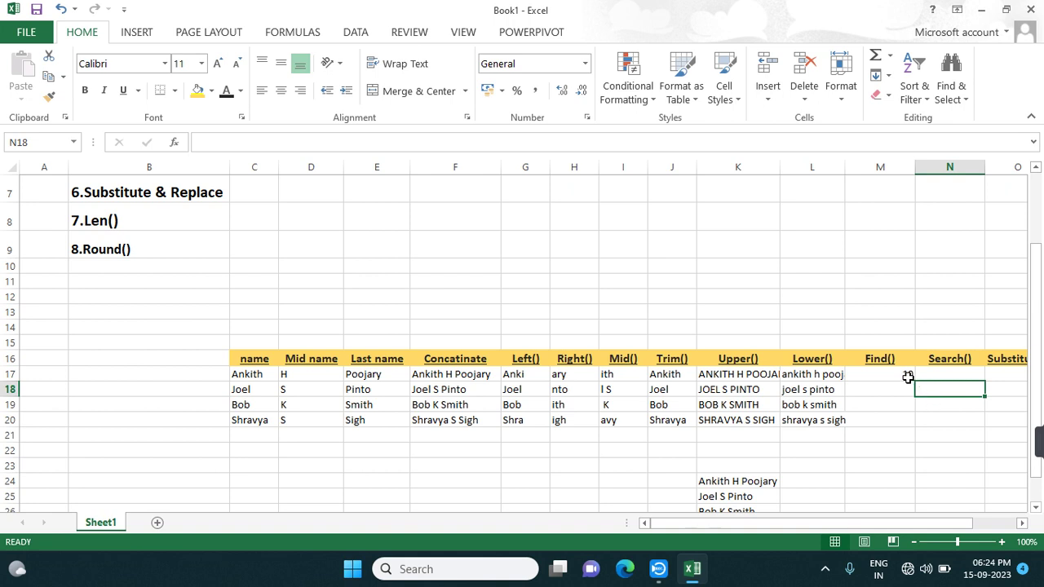
double_click(908, 376)
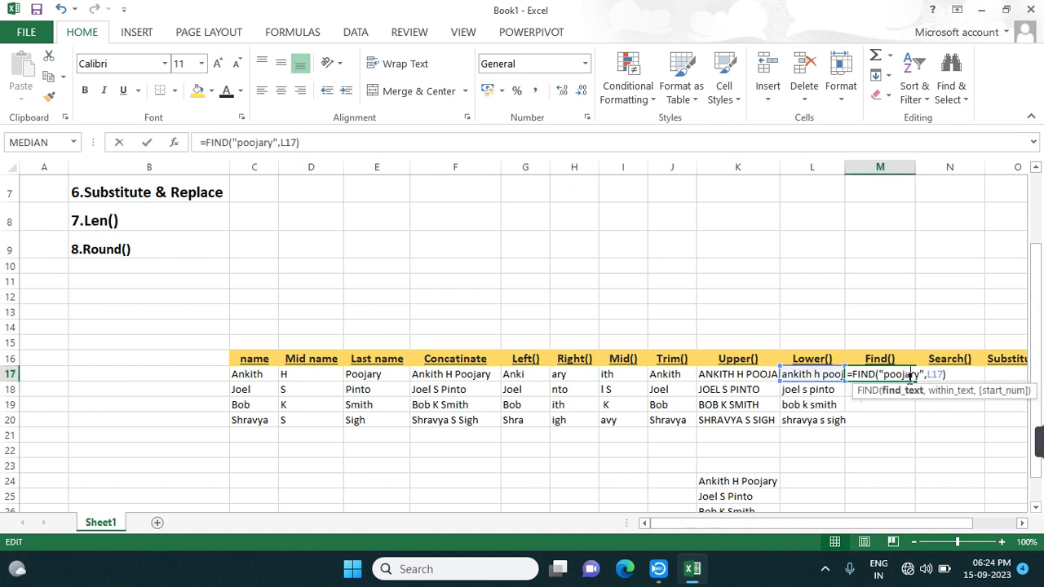
left_click(887, 374)
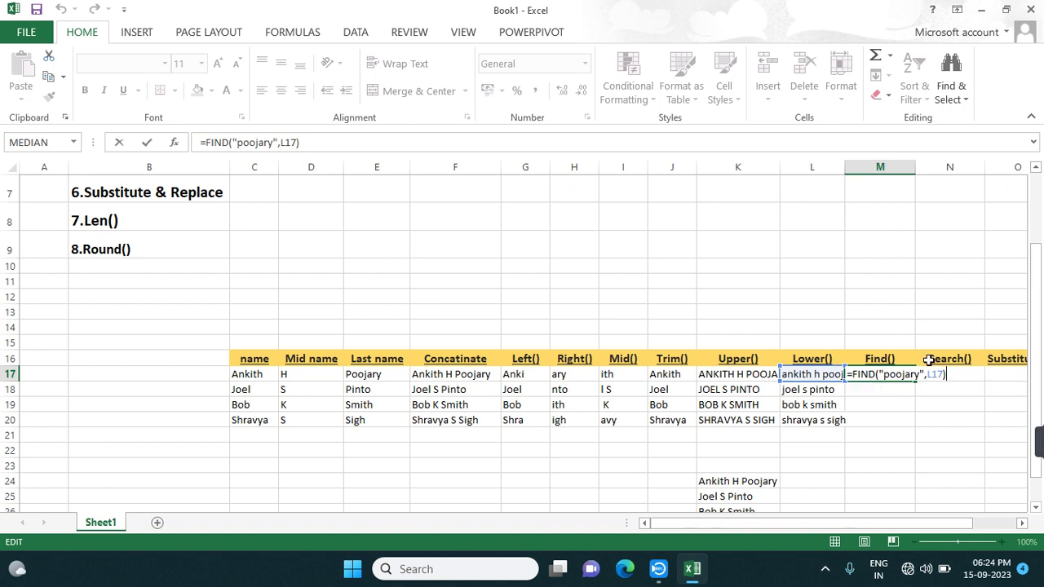
left_click(889, 374)
key("BackSpace")
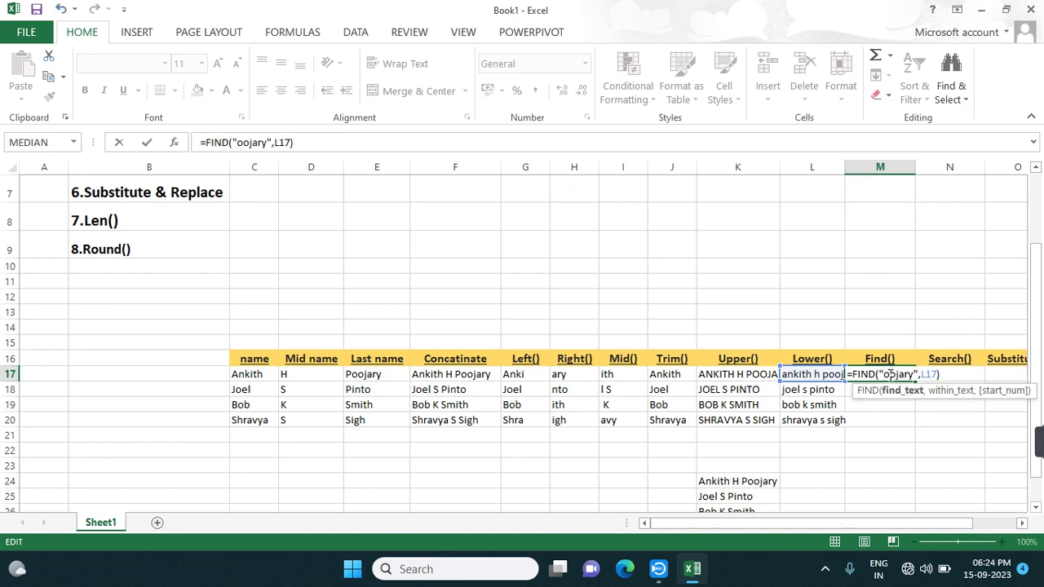
type("P")
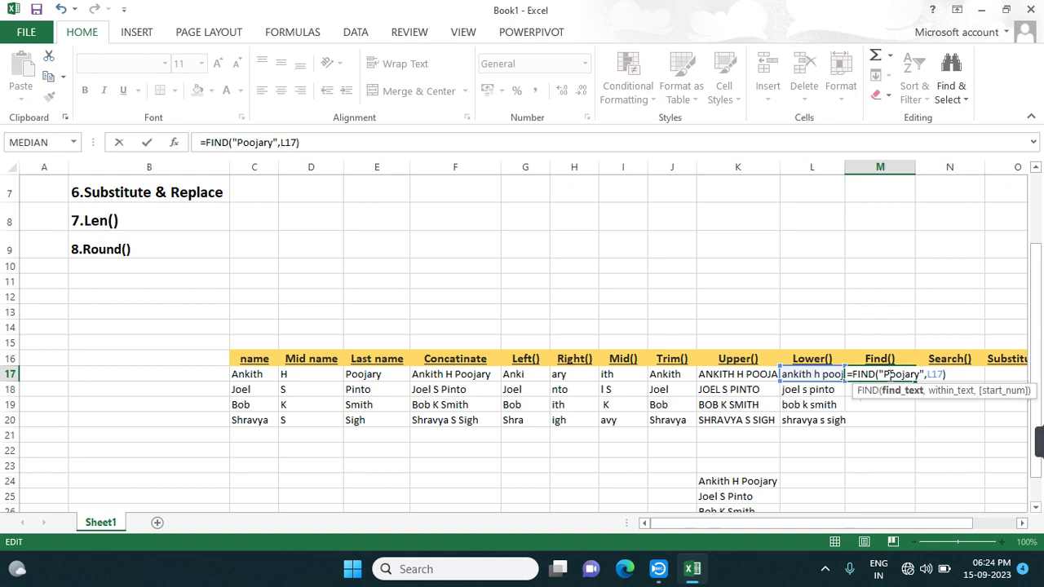
key("Return")
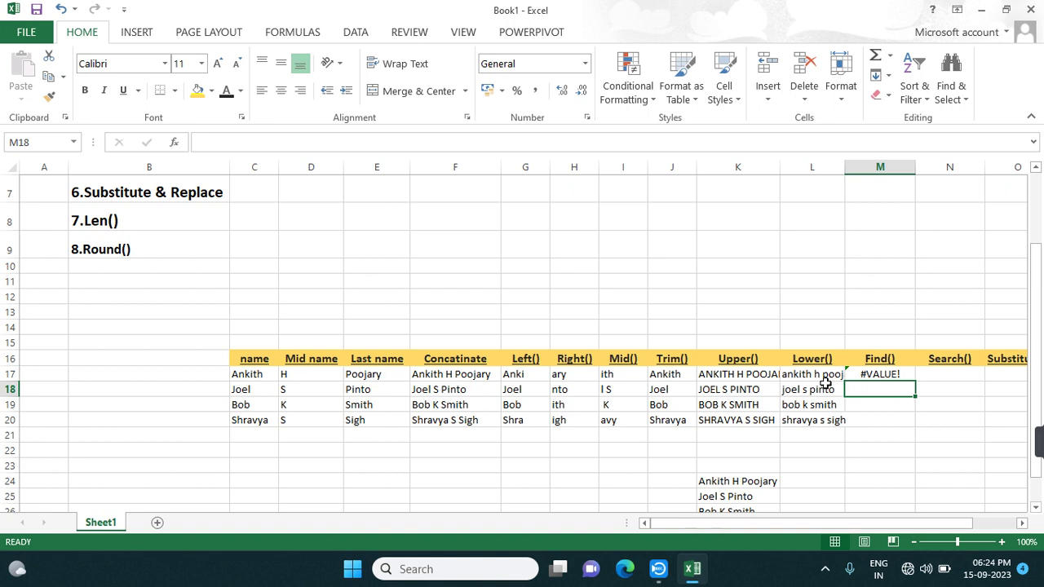
Step: Set the last name's initial in M17's FIND formula back to a lowercase p and commit the edit
double_click(881, 374)
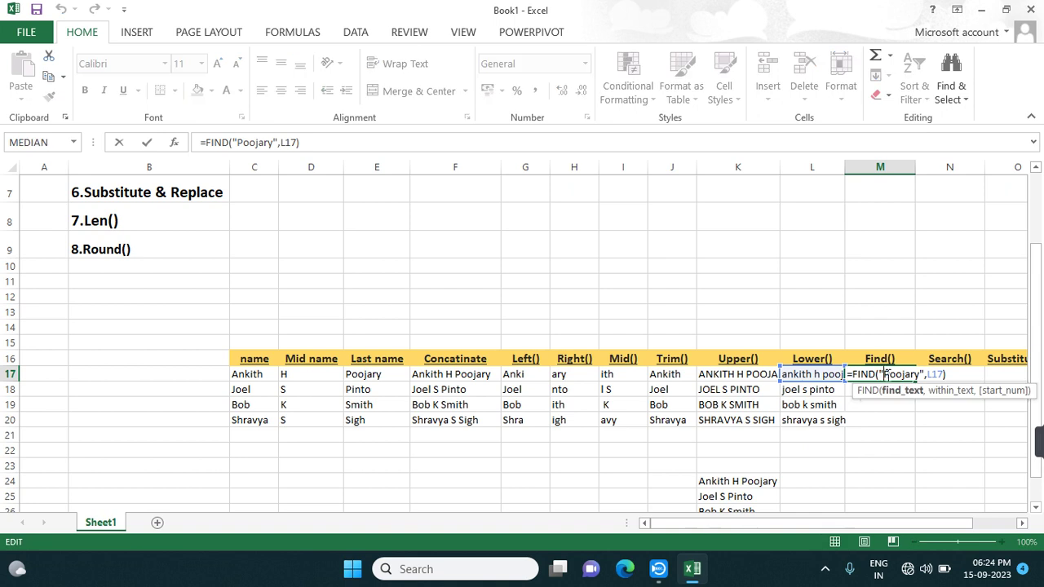
key("BackSpace")
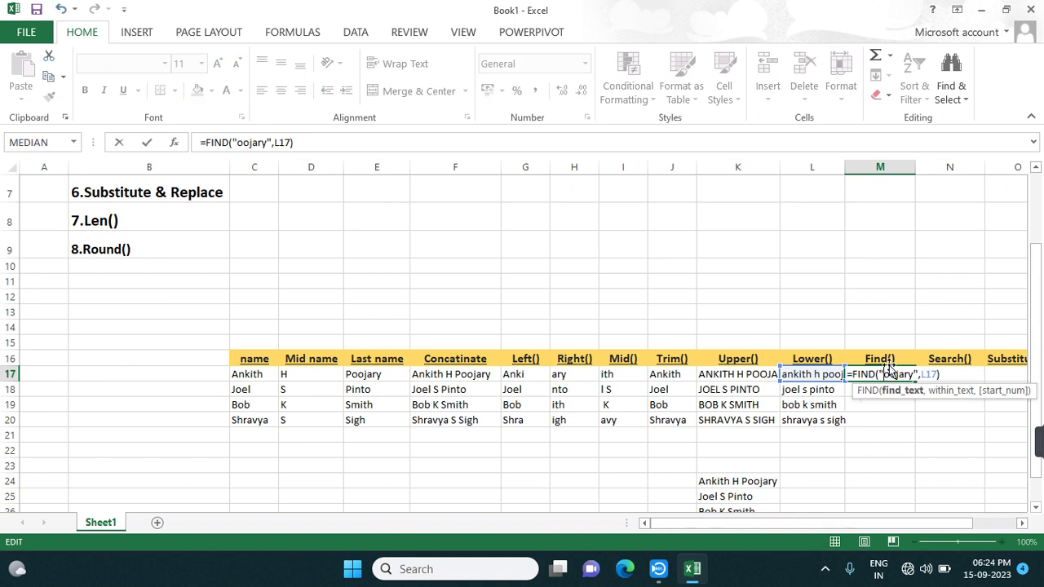
type("p")
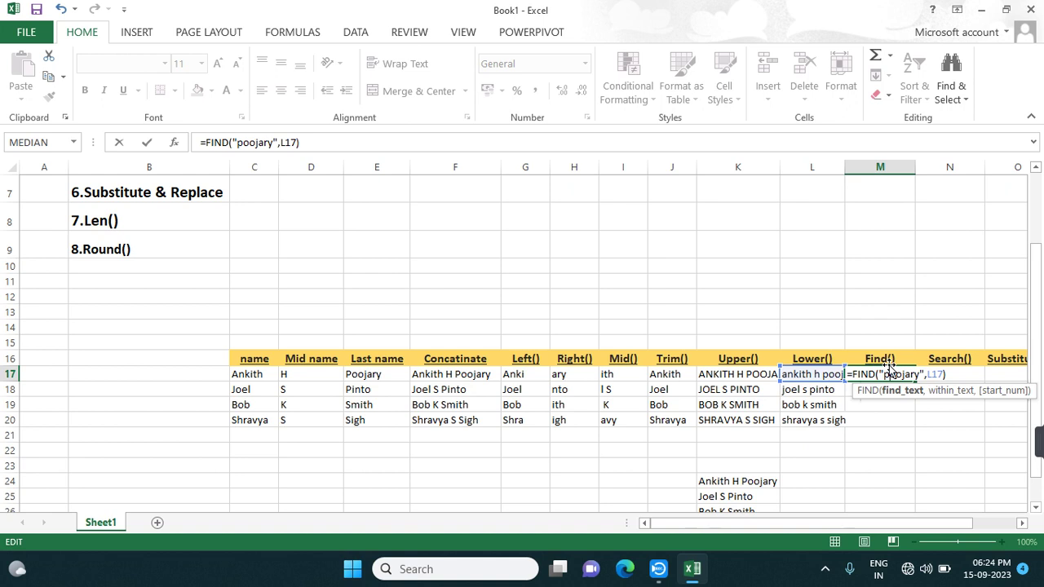
key("Return")
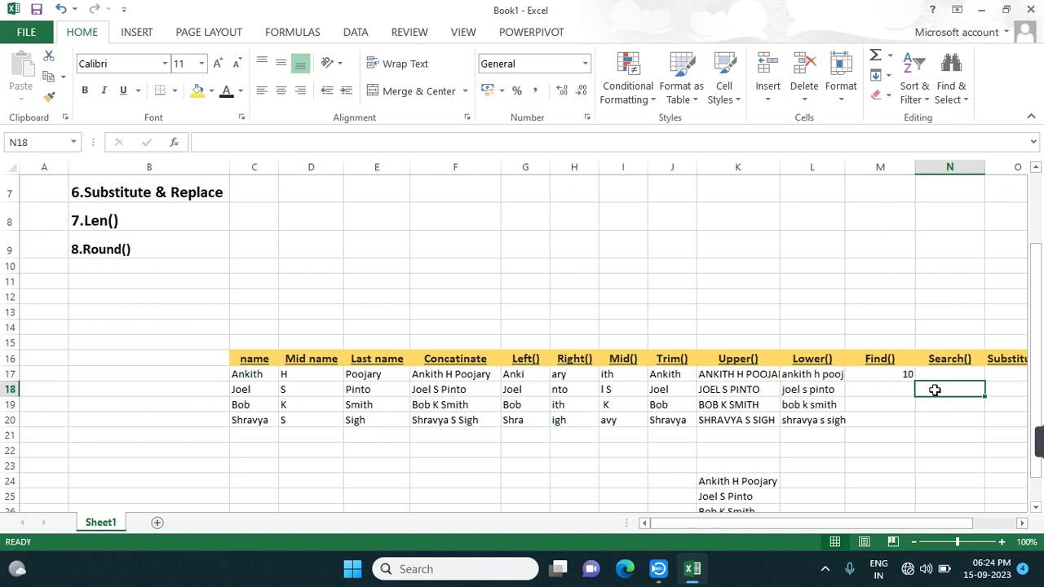
Step: Enter a SEARCH formula in N18 that locates the lowercase last name within L18, without a start number
type("=")
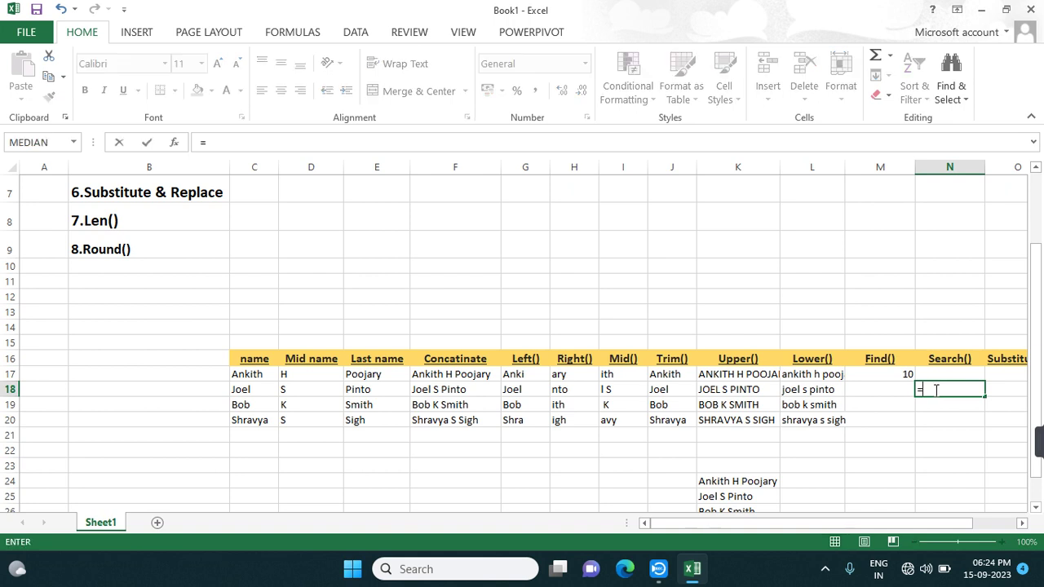
type("se")
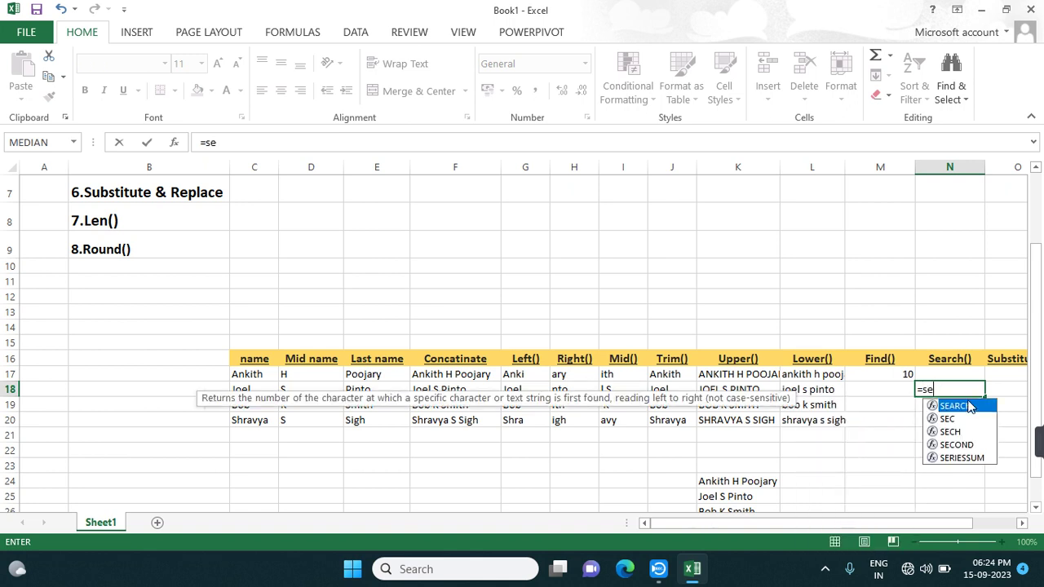
double_click(967, 403)
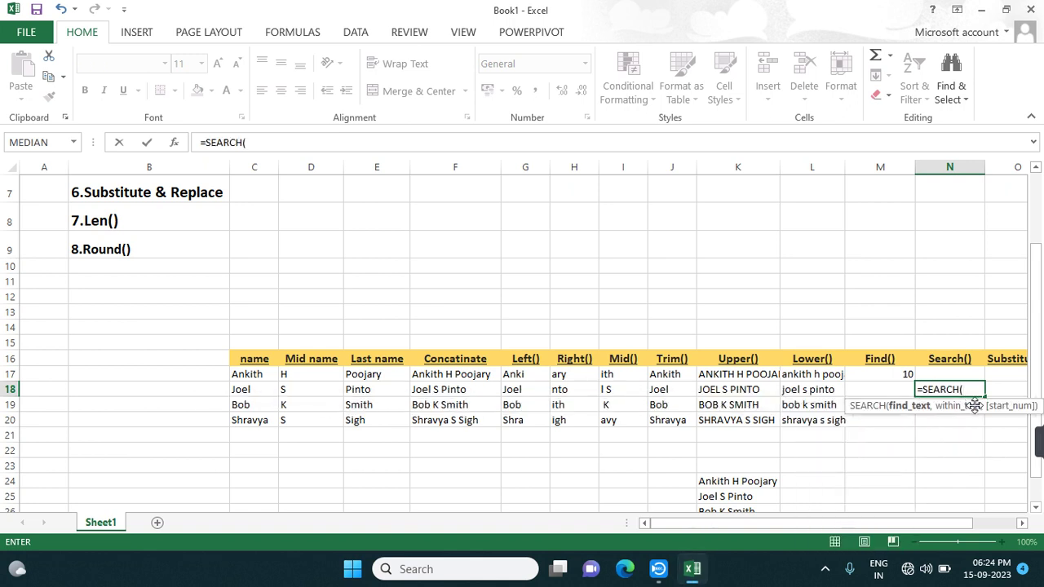
left_click(823, 394)
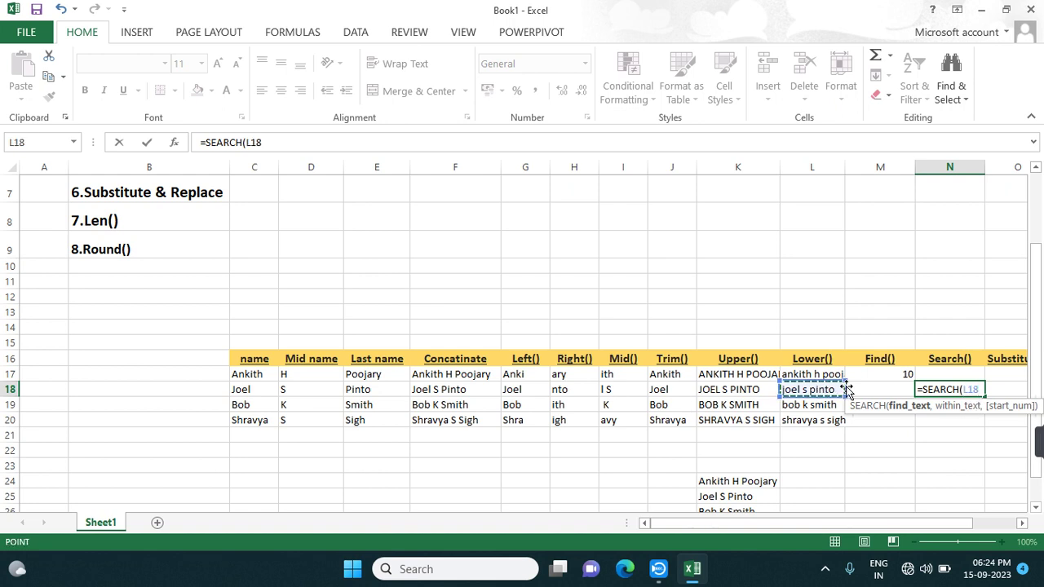
key("BackSpace")
key("BackSpace")
key("BackSpace")
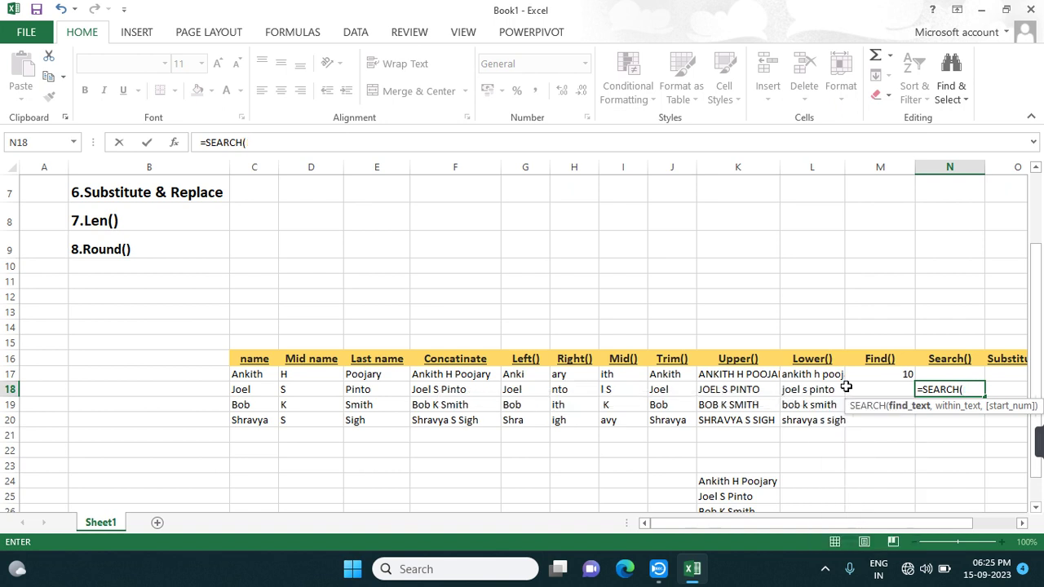
type("\"pintp")
key("BackSpace")
type("o\",")
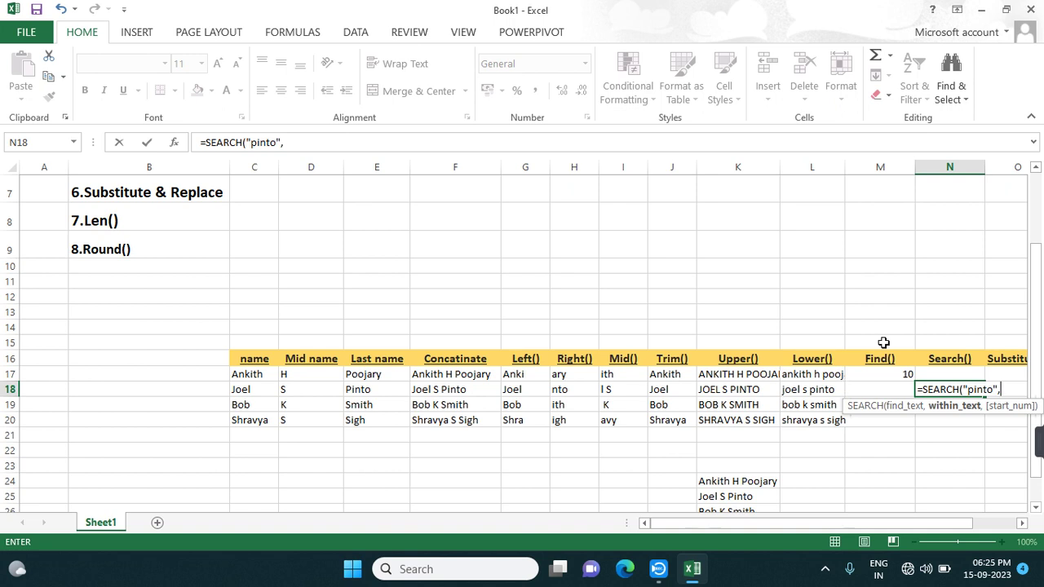
left_click(838, 389)
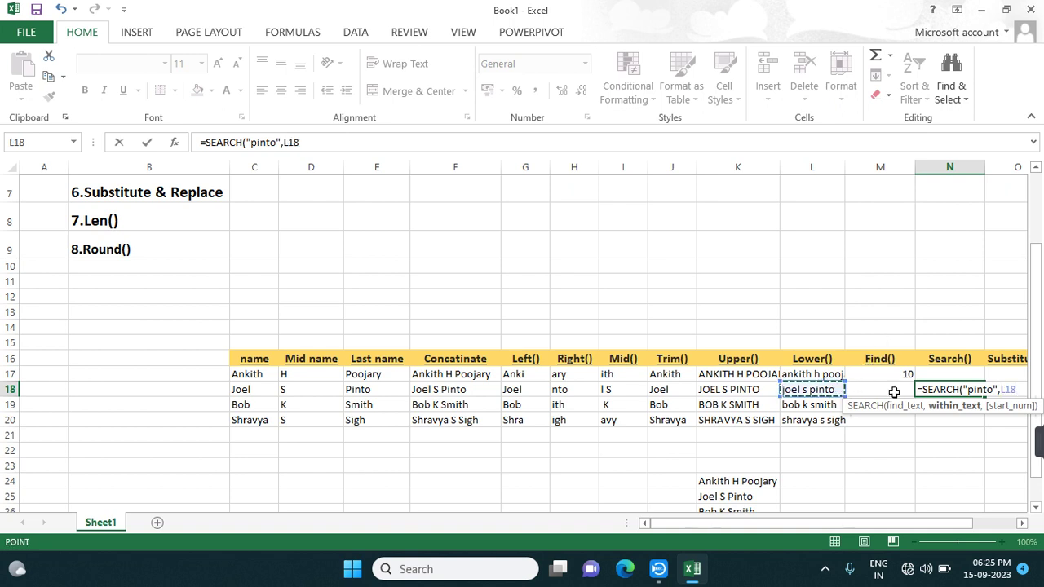
type(")")
key("Return")
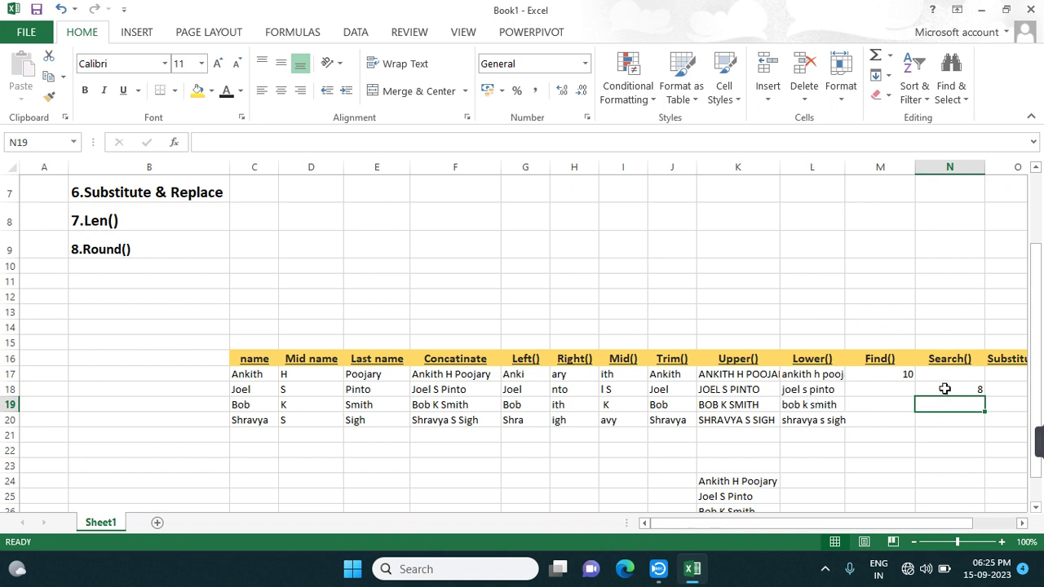
Step: Change the last name's initial in N18's SEARCH formula to a capital P and commit the edit
left_click(951, 388)
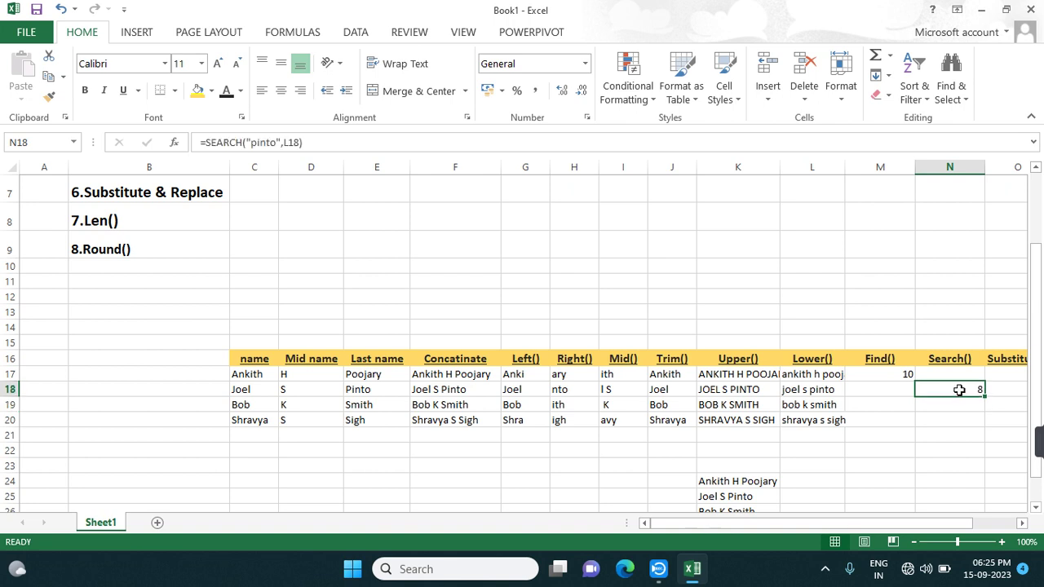
double_click(954, 390)
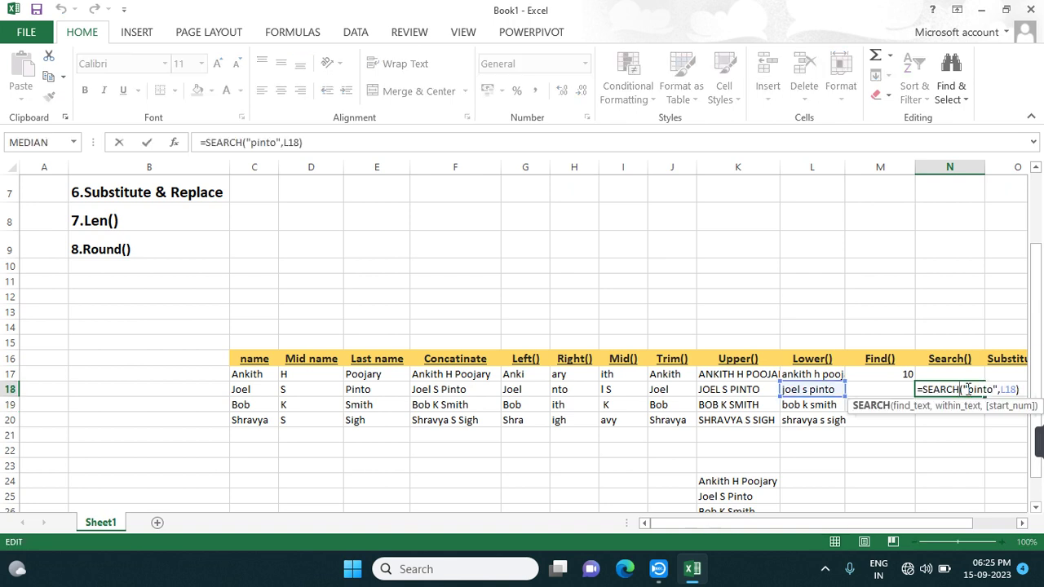
left_click(975, 389)
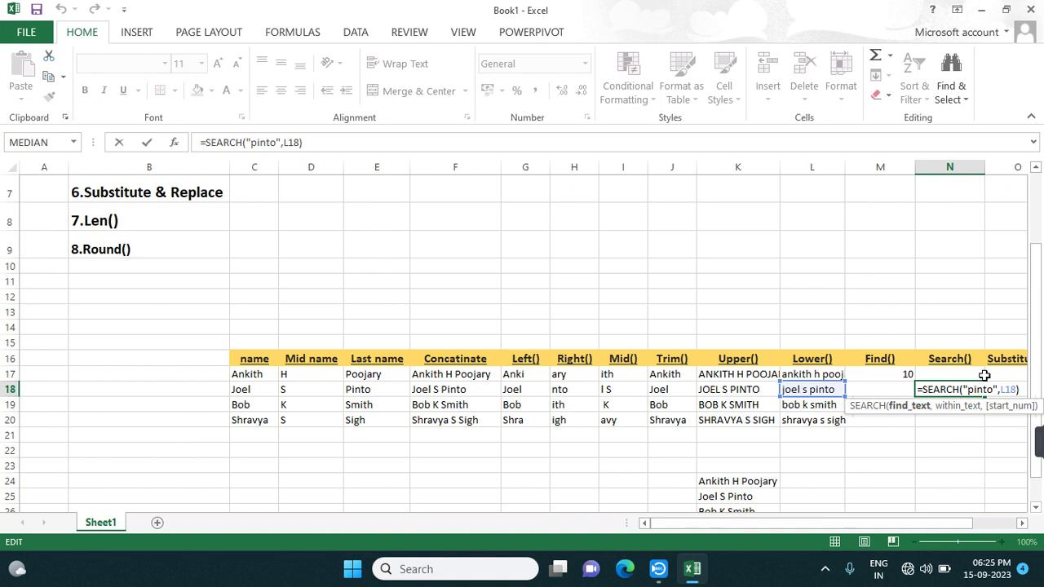
key("BackSpace")
type("P")
key("Return")
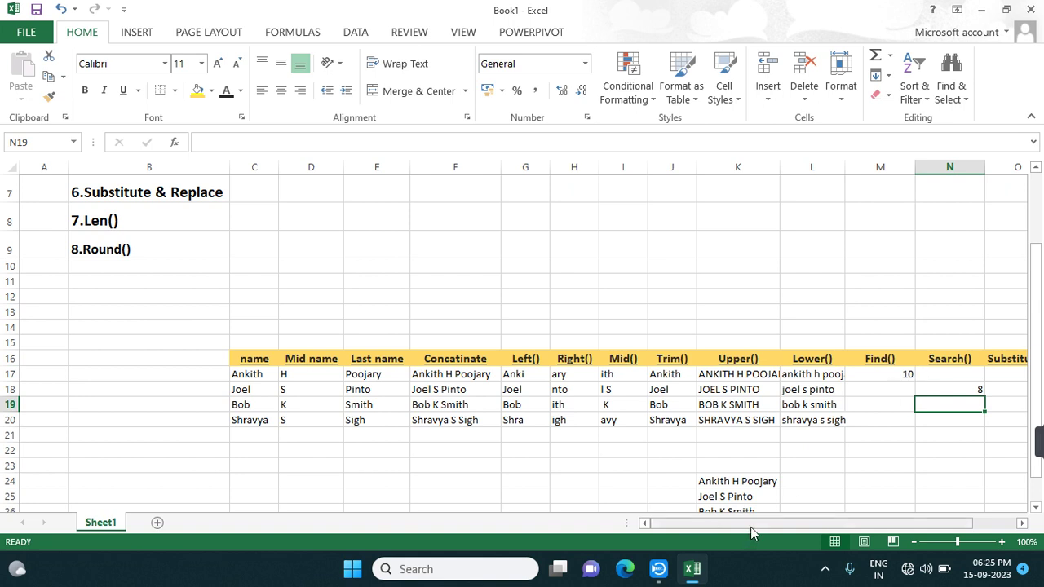
Step: Start a SUBSTITUTE formula in O17 with K17 as its text argument
left_click_drag(751, 526, 790, 525)
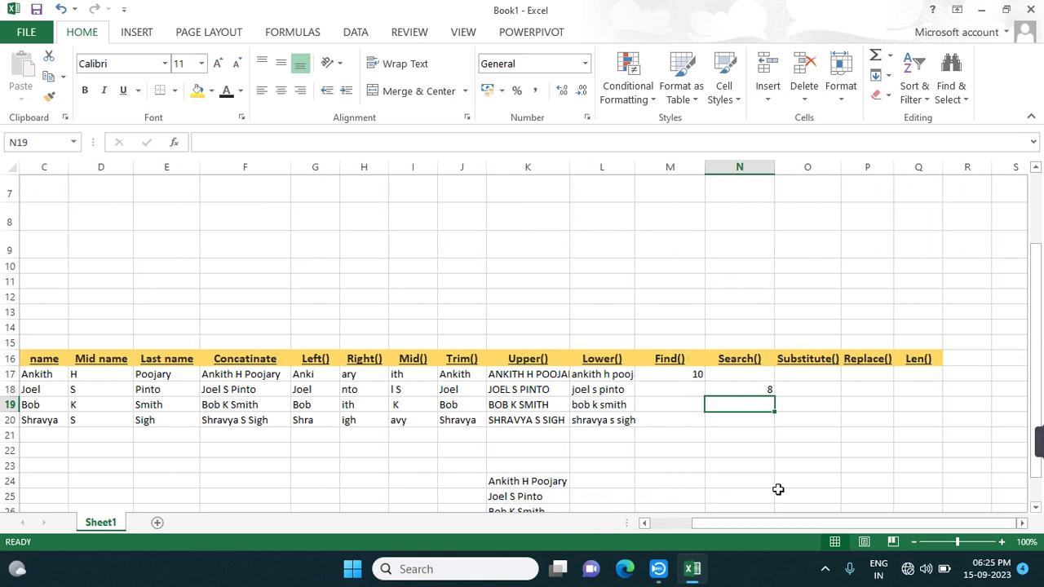
scroll(529, 371, "up", 1)
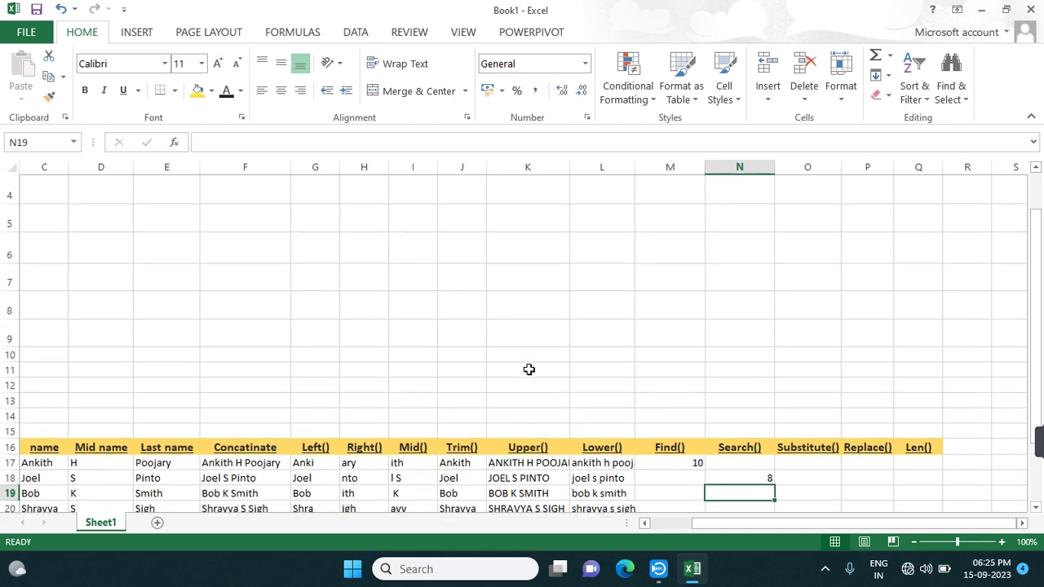
scroll(531, 369, "down", 1)
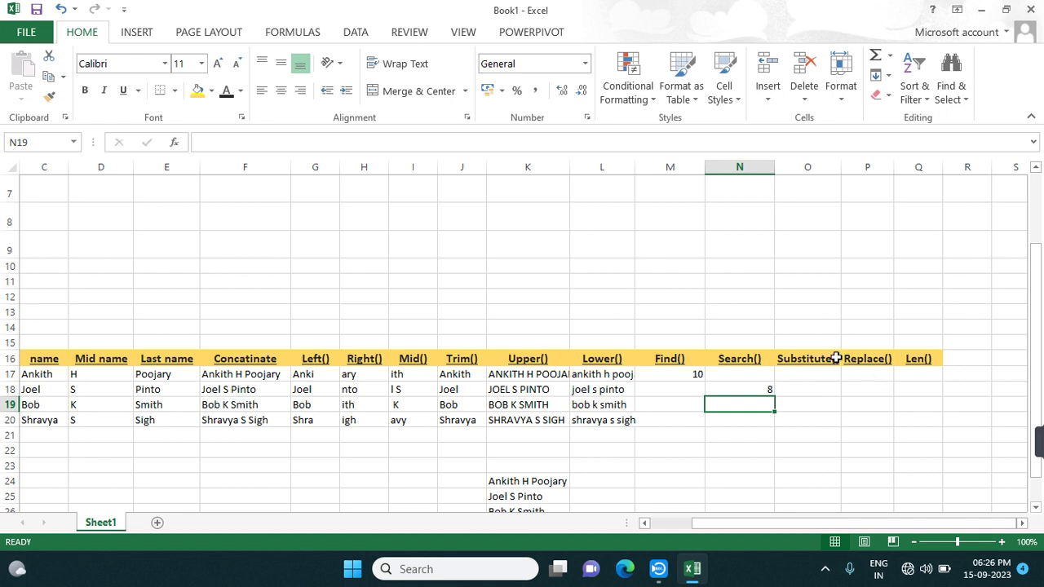
left_click(807, 376)
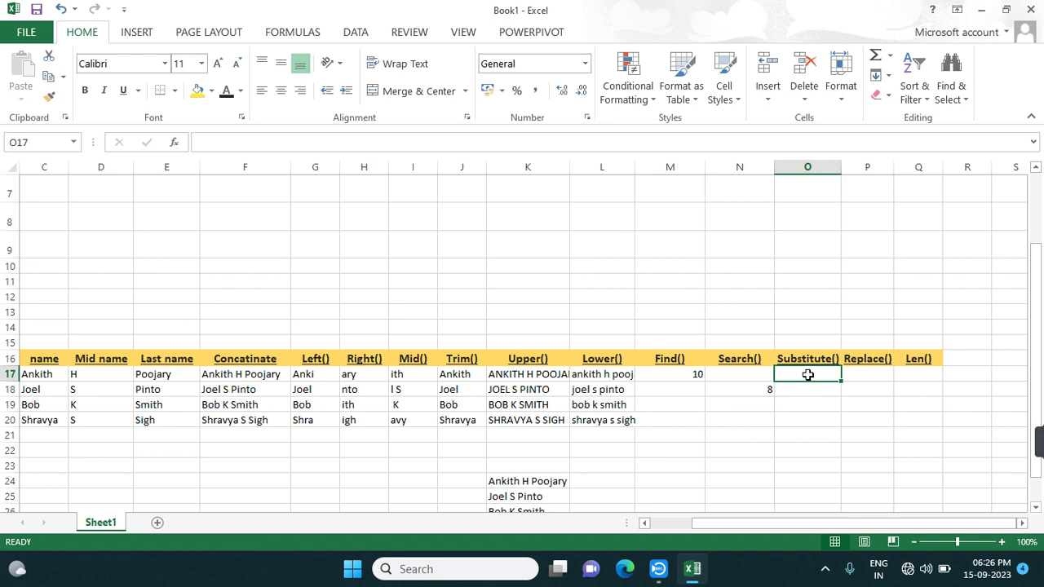
type("=")
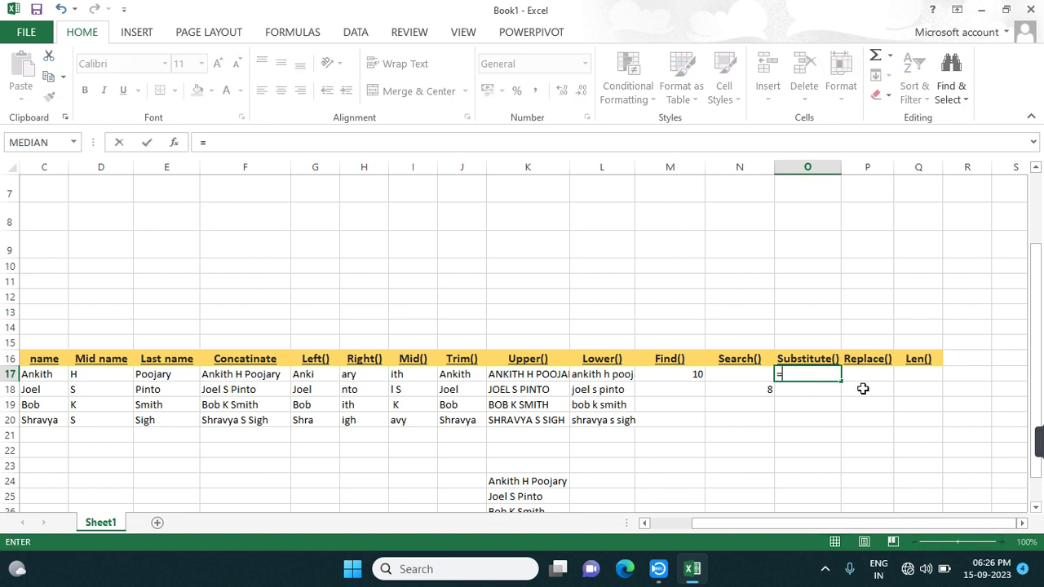
type("sust")
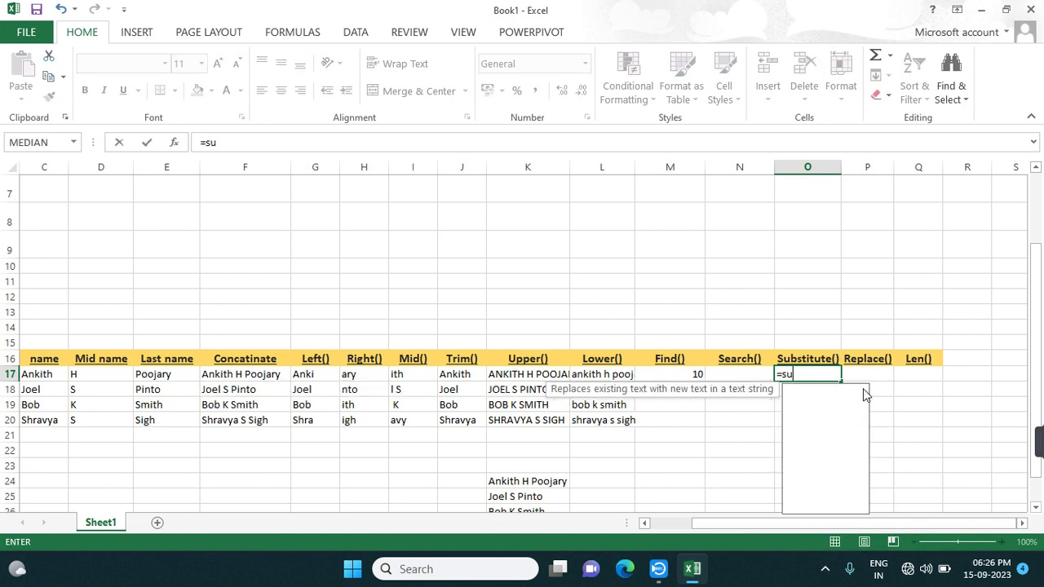
key("BackSpace")
key("BackSpace")
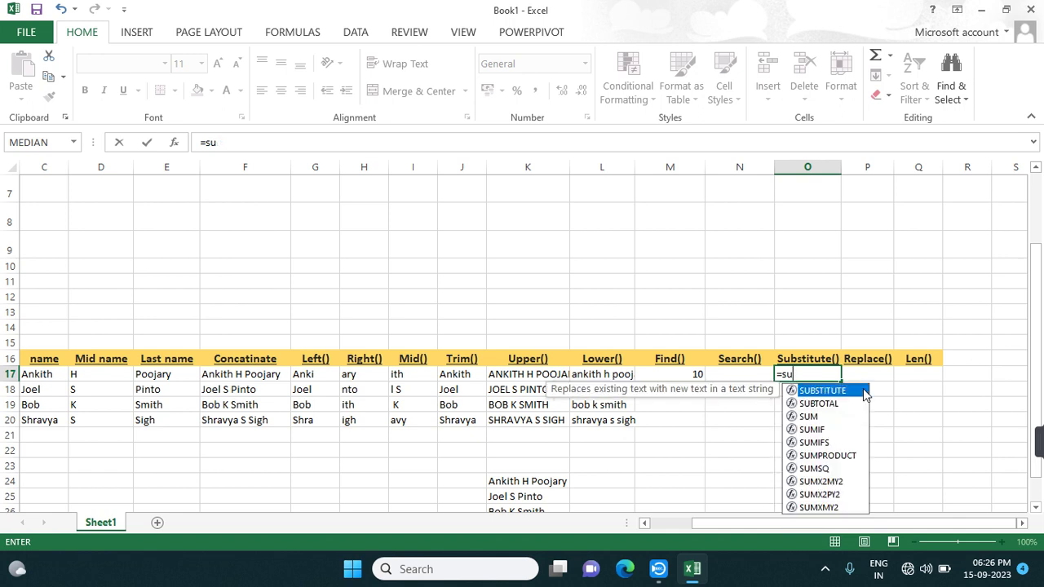
double_click(862, 393)
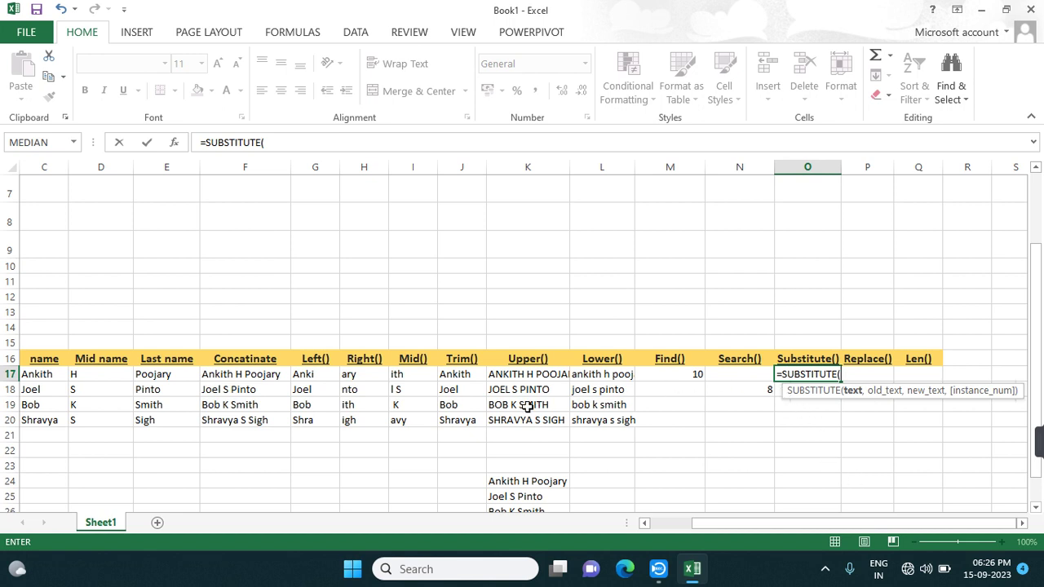
left_click(523, 378)
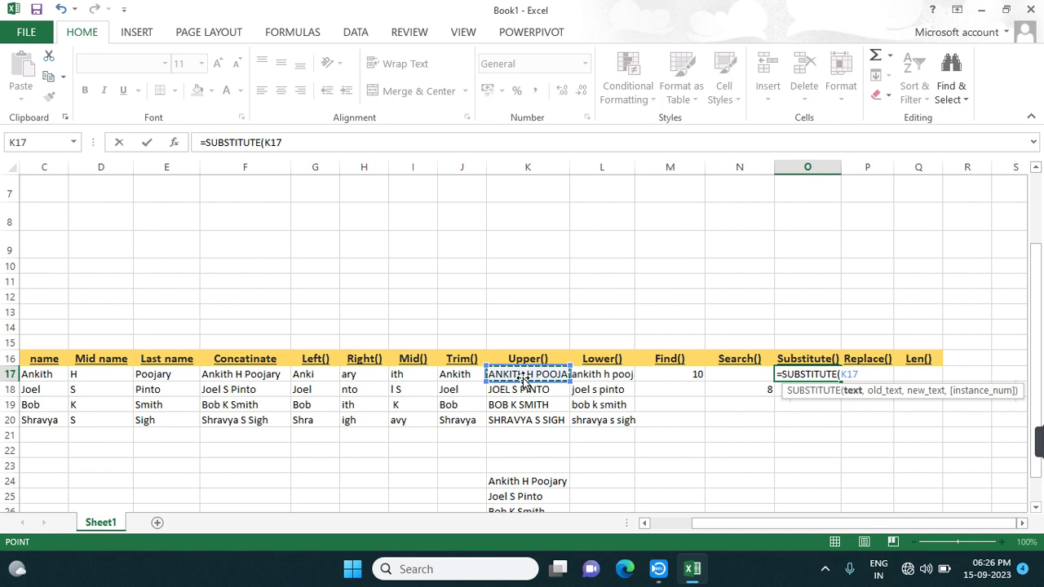
type(",")
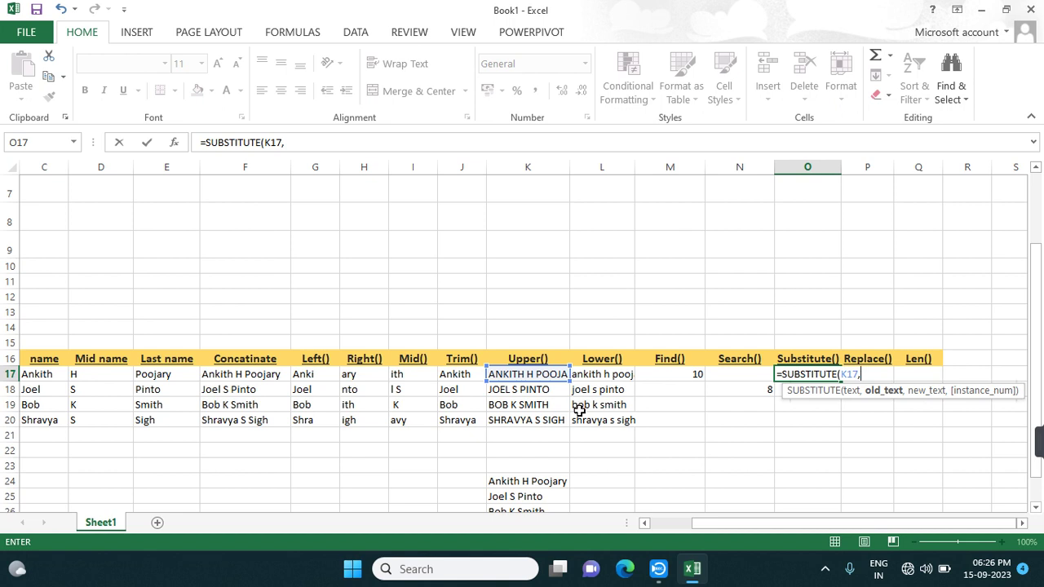
Step: Complete O17's SUBSTITUTE formula with the capitalized last name from E17 as old text and a different lowercase last name as new text
type("\"Pp")
key("BackSpace")
type("oj")
key("BackSpace")
type("ojary")
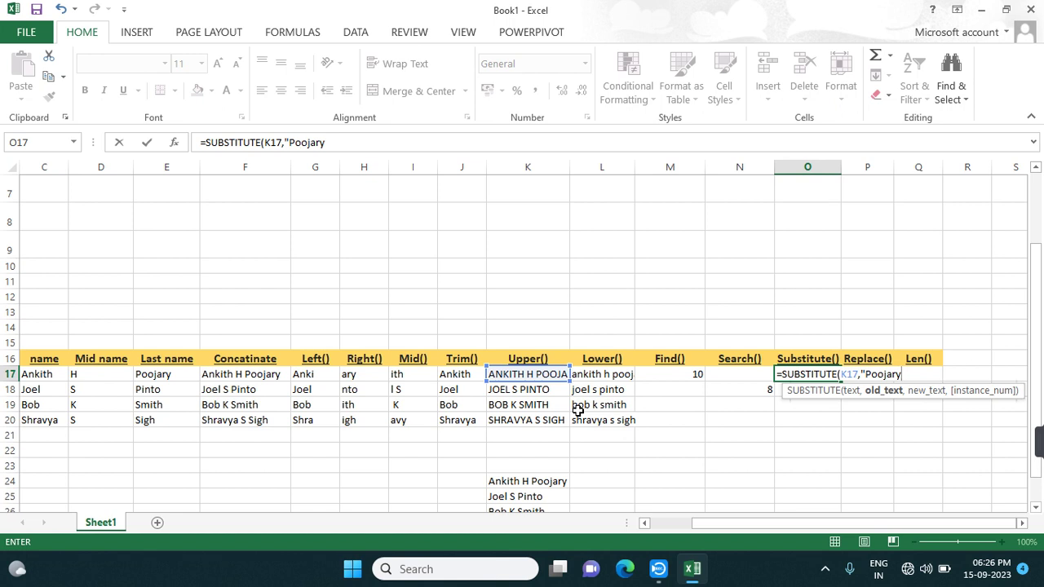
type(":")
key("BackSpace")
type("\",")
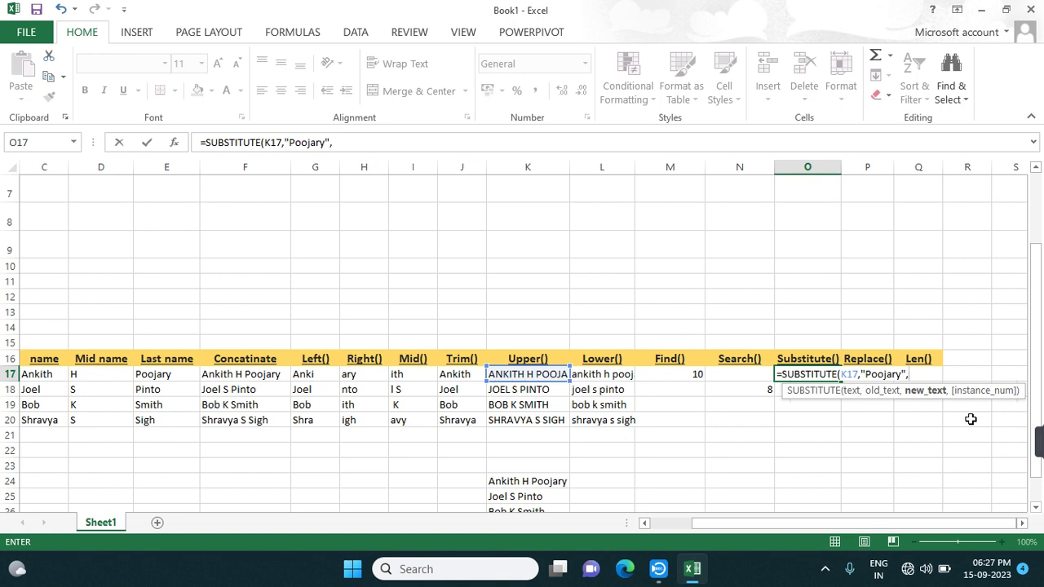
type("S")
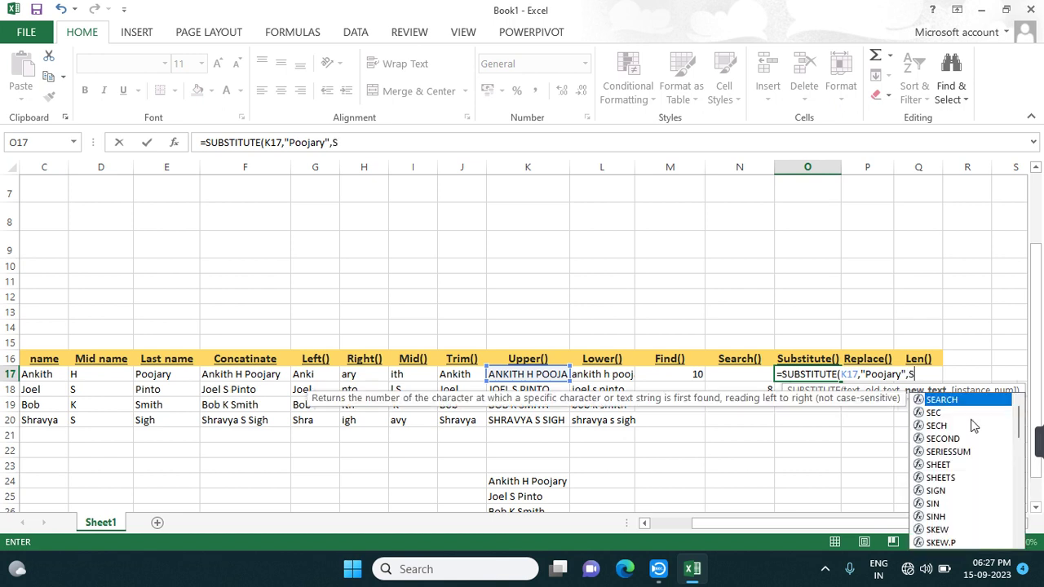
key("BackSpace")
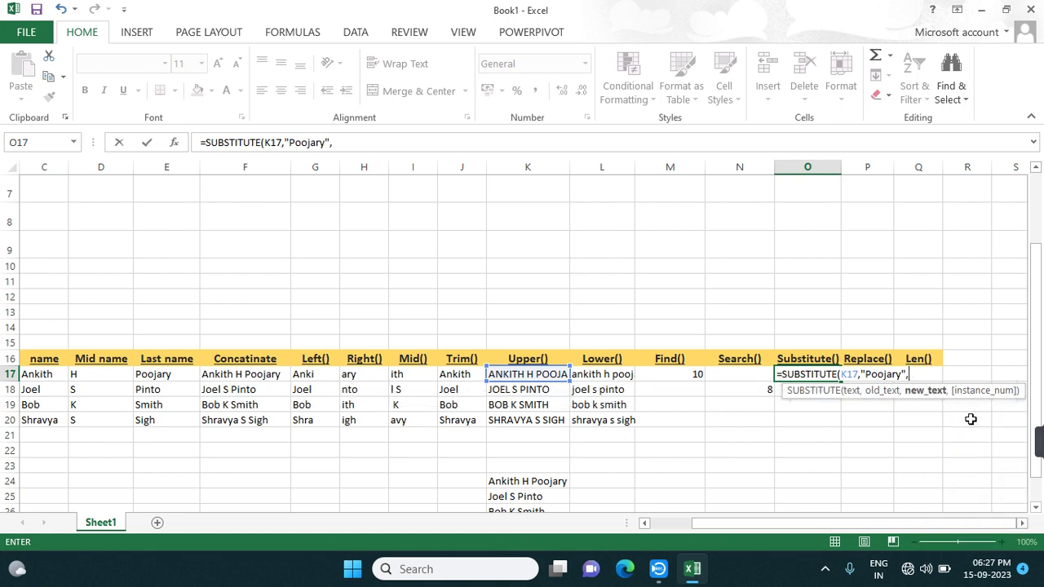
type("\"shetty\")")
key("Return")
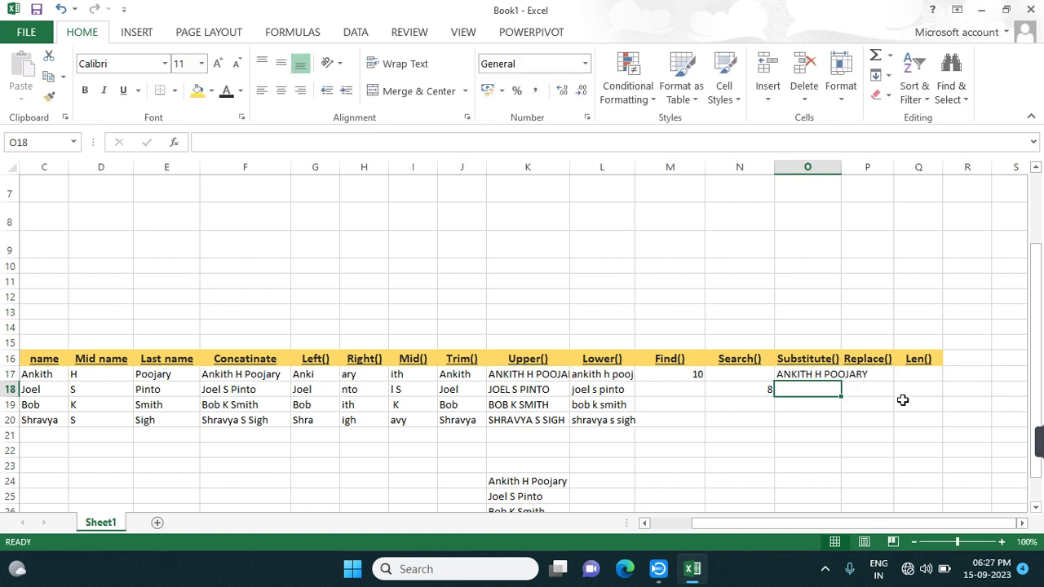
Step: Change the old text in O17's SUBSTITUTE formula to the last name in all capitals and commit the edit
double_click(816, 375)
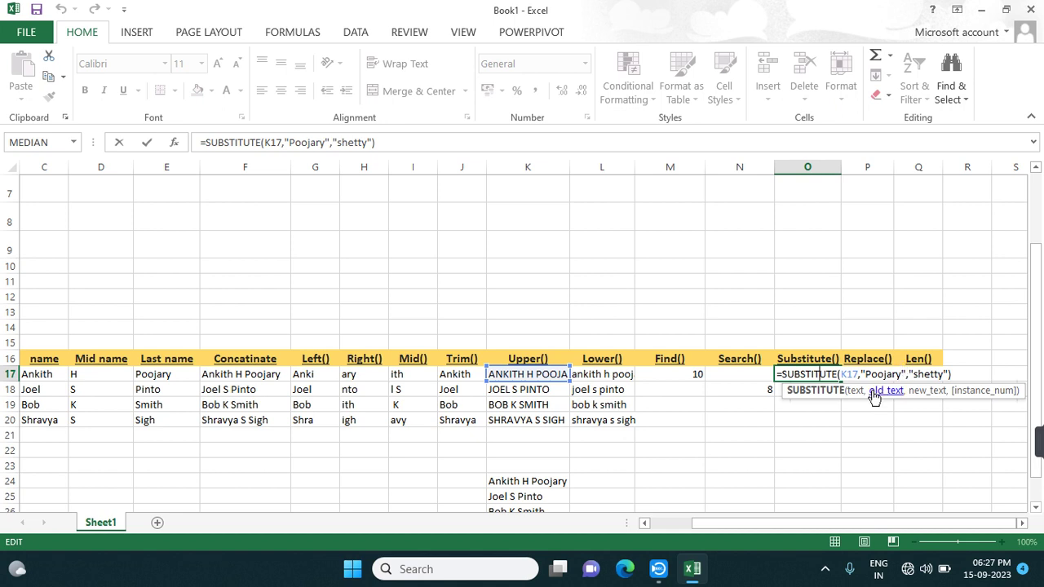
left_click(902, 374)
key("BackSpace")
key("BackSpace")
key("BackSpace")
key("BackSpace")
key("BackSpace")
key("BackSpace")
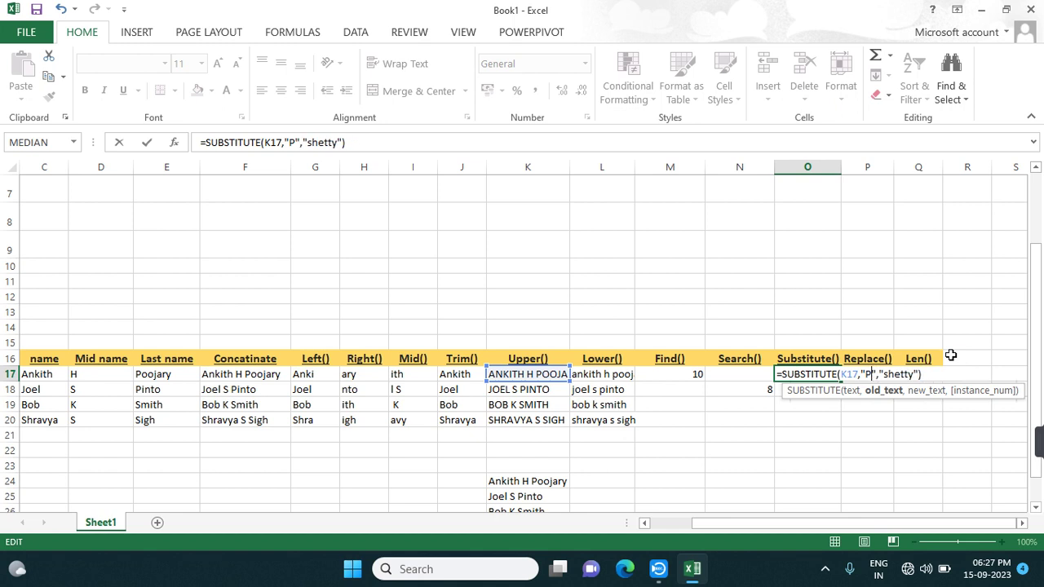
type("OO")
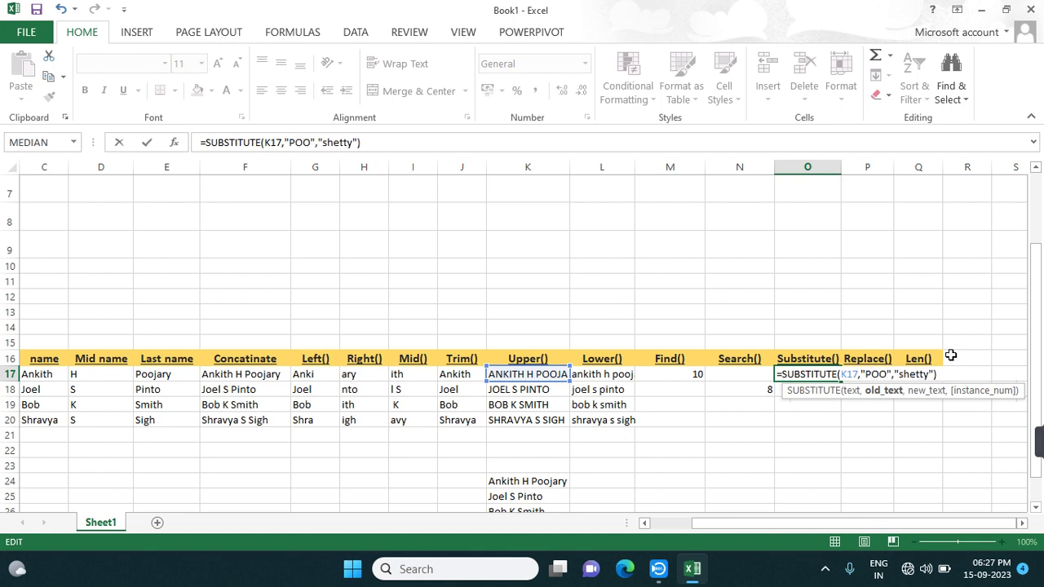
type("JARY")
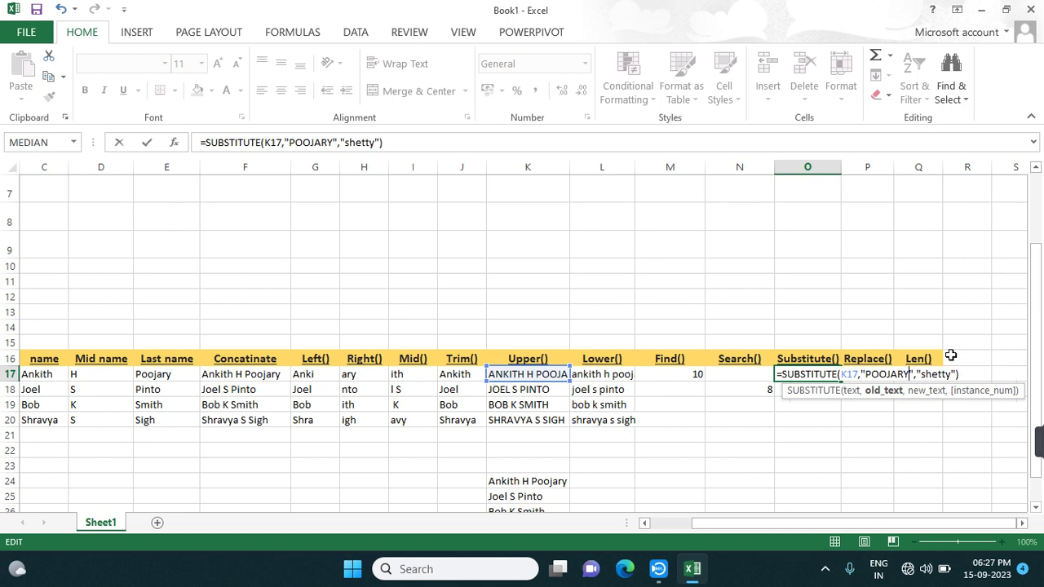
key("Return")
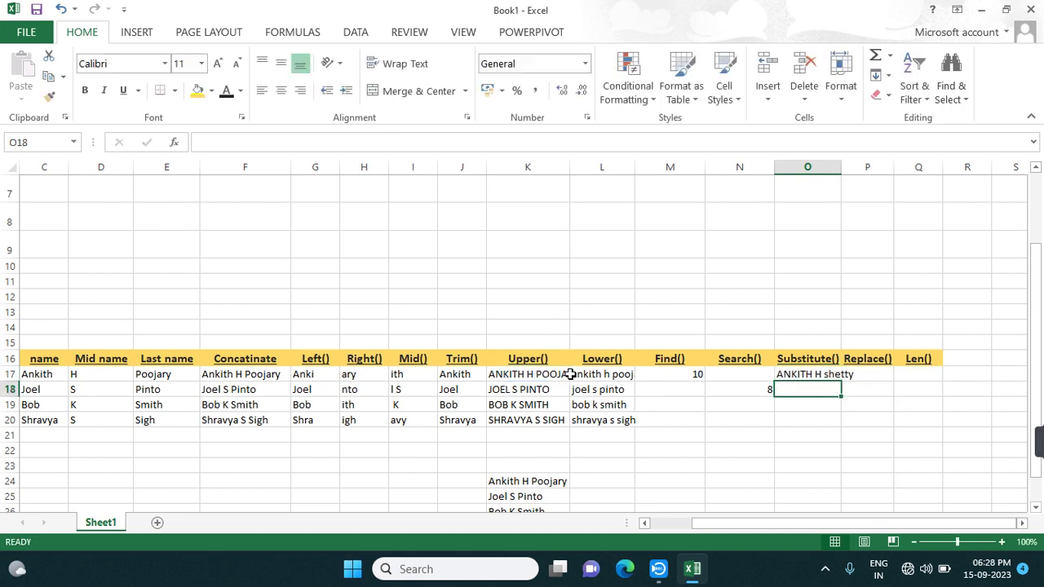
left_click(866, 404)
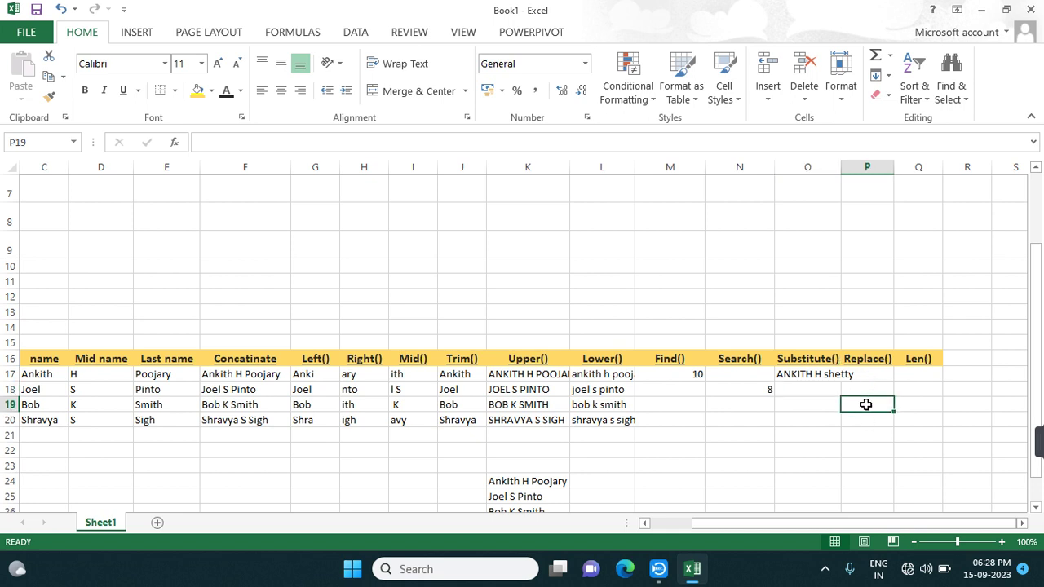
double_click(867, 405)
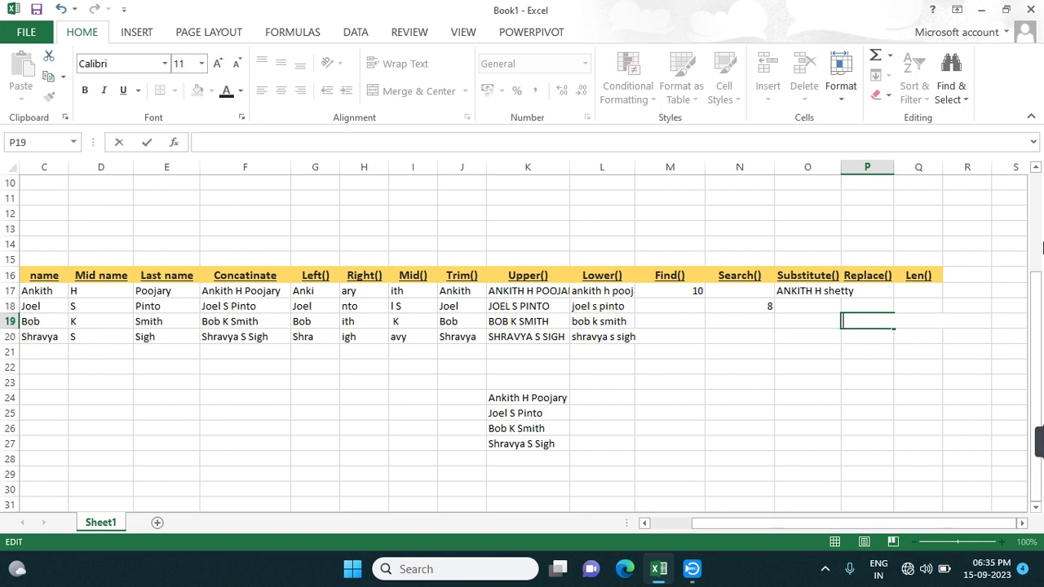
type("=")
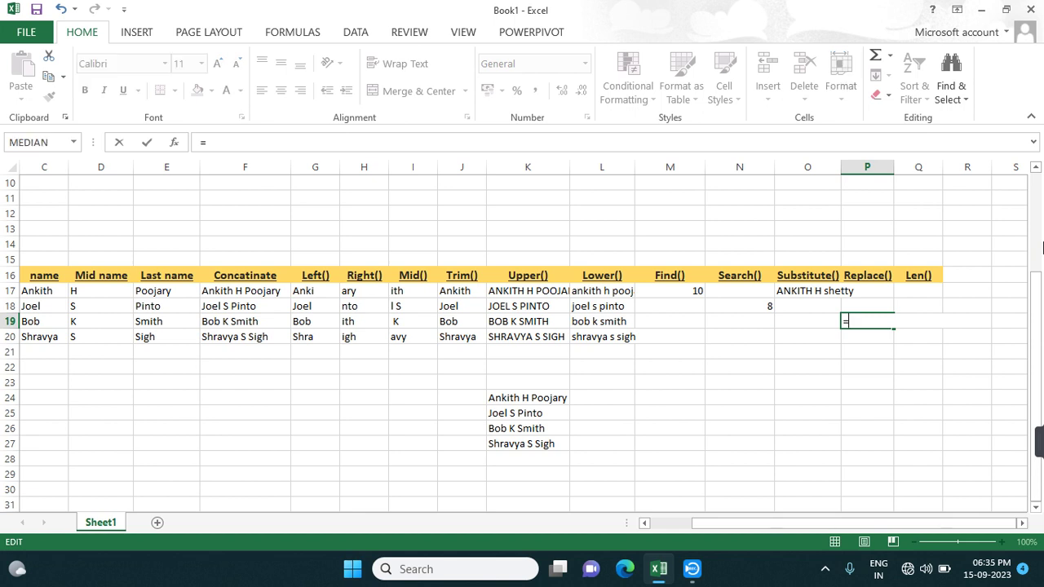
Step: Enter a REPLACE formula in P20 that swaps 4 characters of K20, starting at position 11, for a different lowercase last name
left_click(860, 337)
type("=")
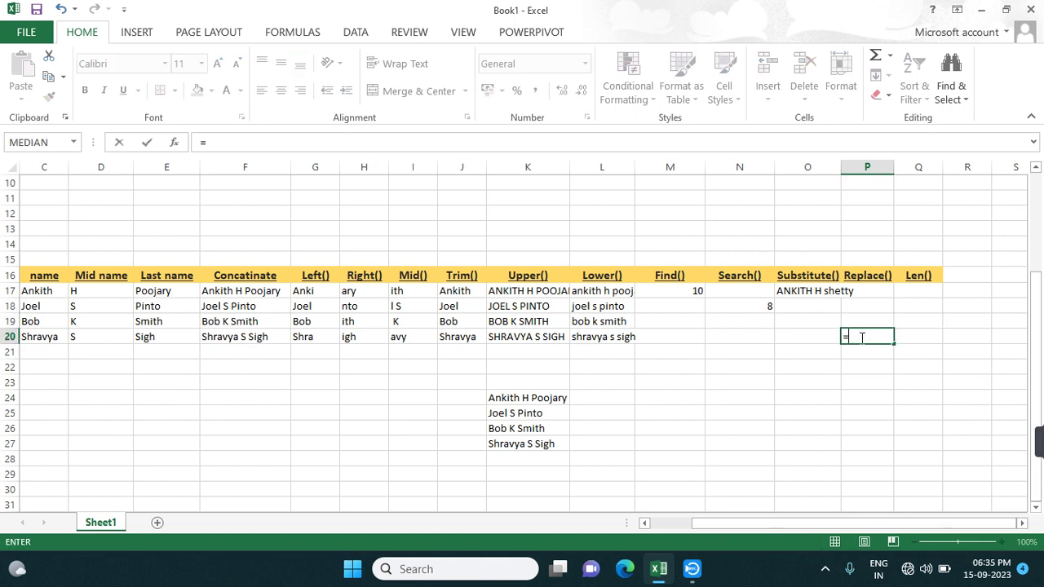
type("repla")
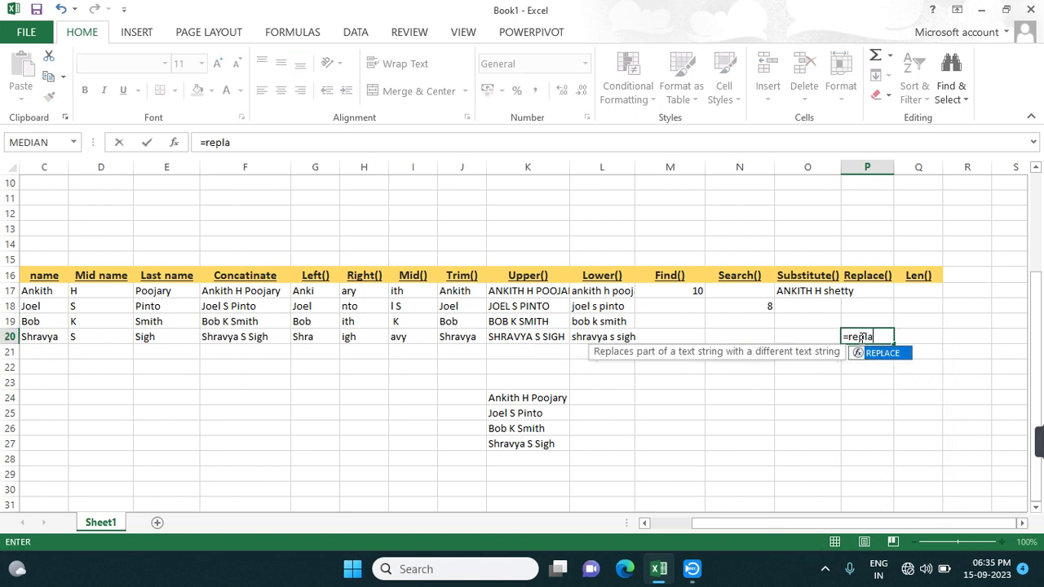
type("ce(")
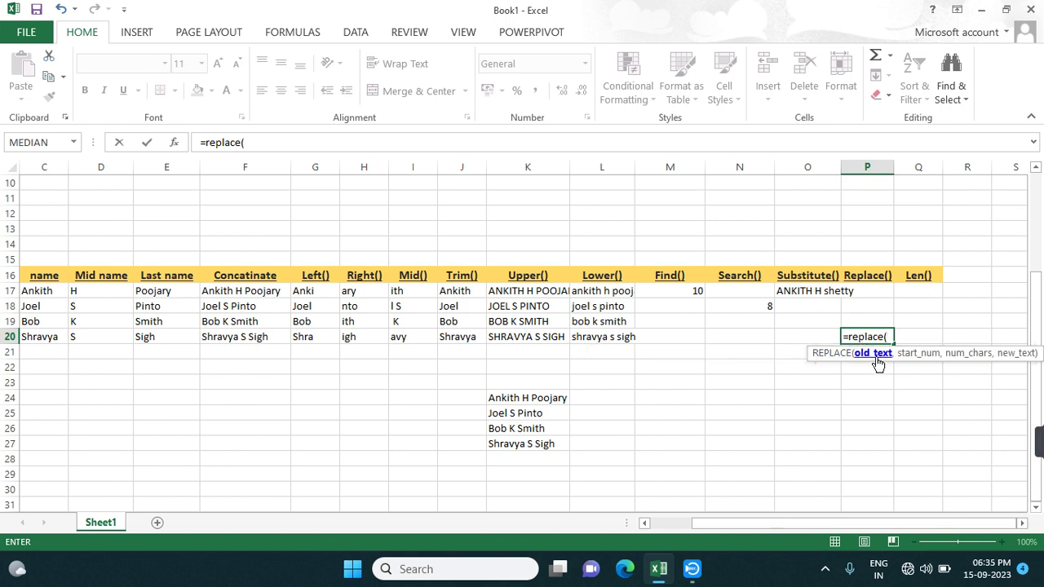
left_click(529, 337)
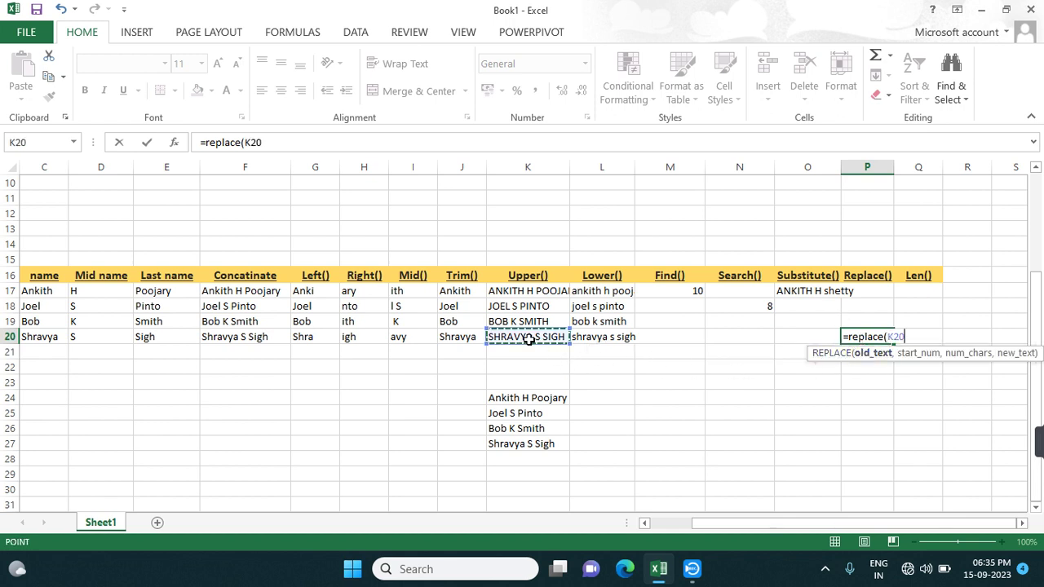
type(",")
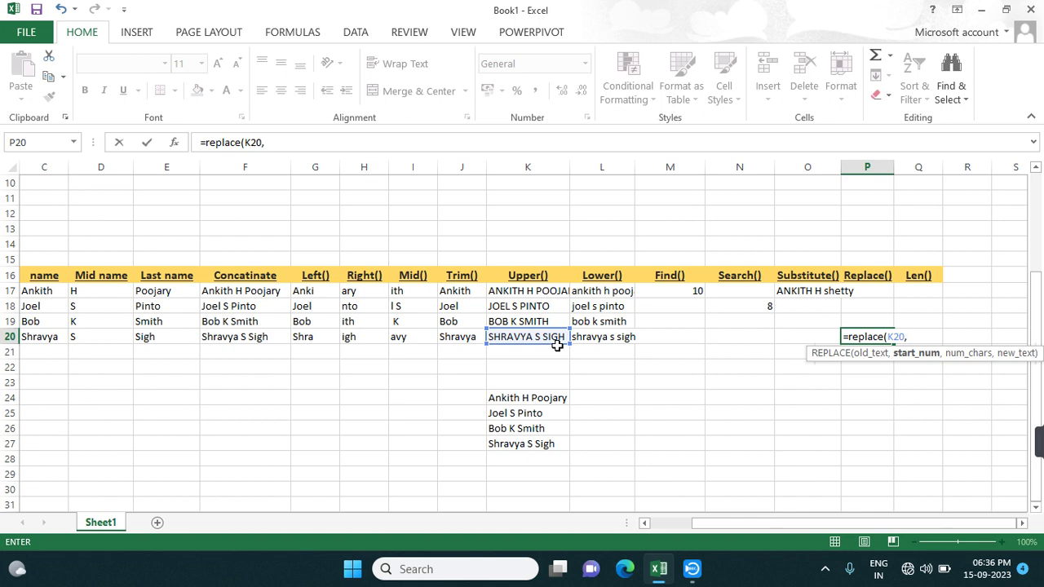
type("11,")
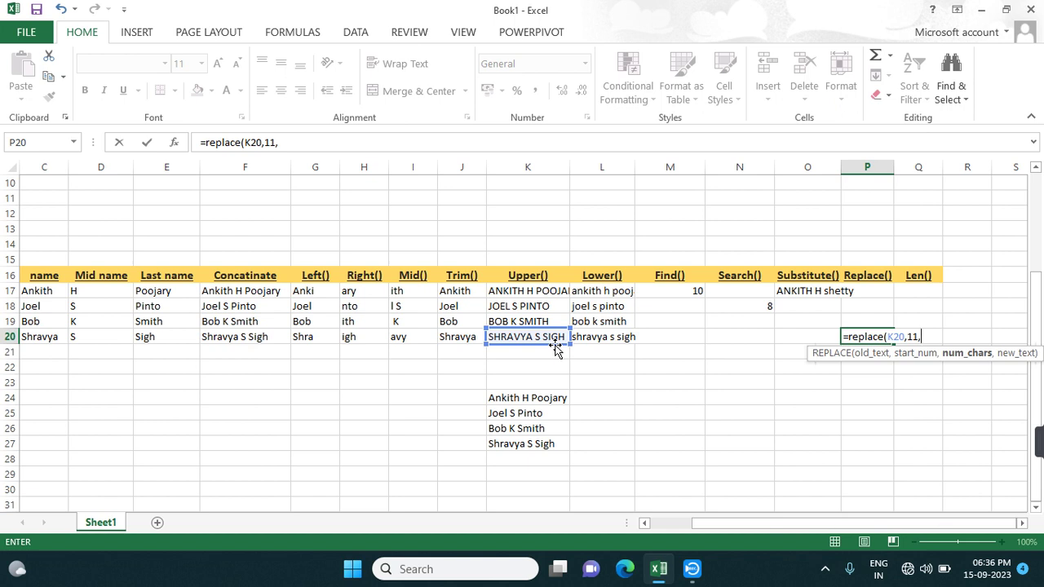
type("4,")
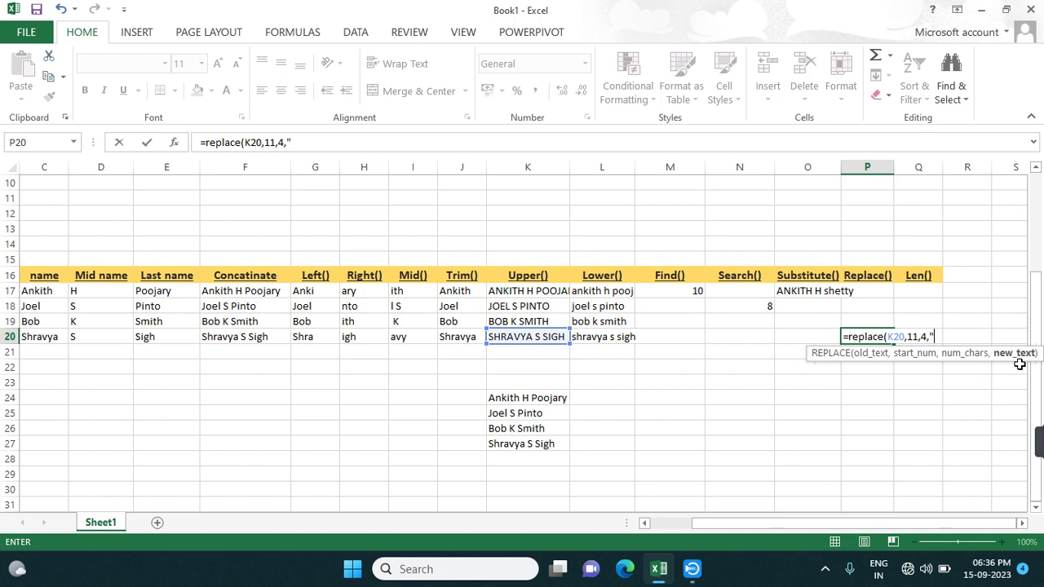
type("\"rai\")")
key("Return")
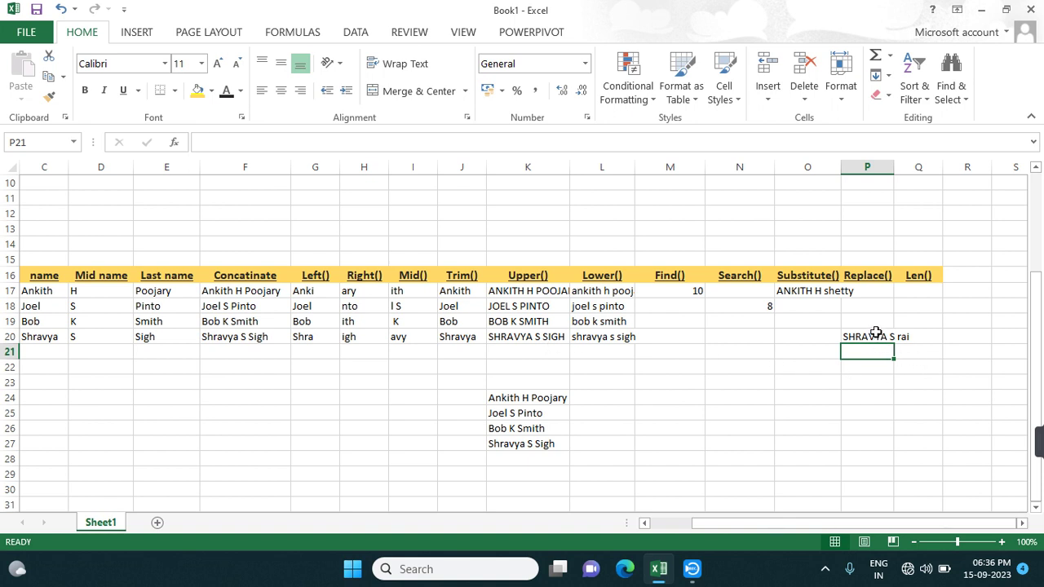
Step: Examine the arguments of the SUBSTITUTE formula in O17 and the REPLACE formula in P20 to compare them
double_click(816, 292)
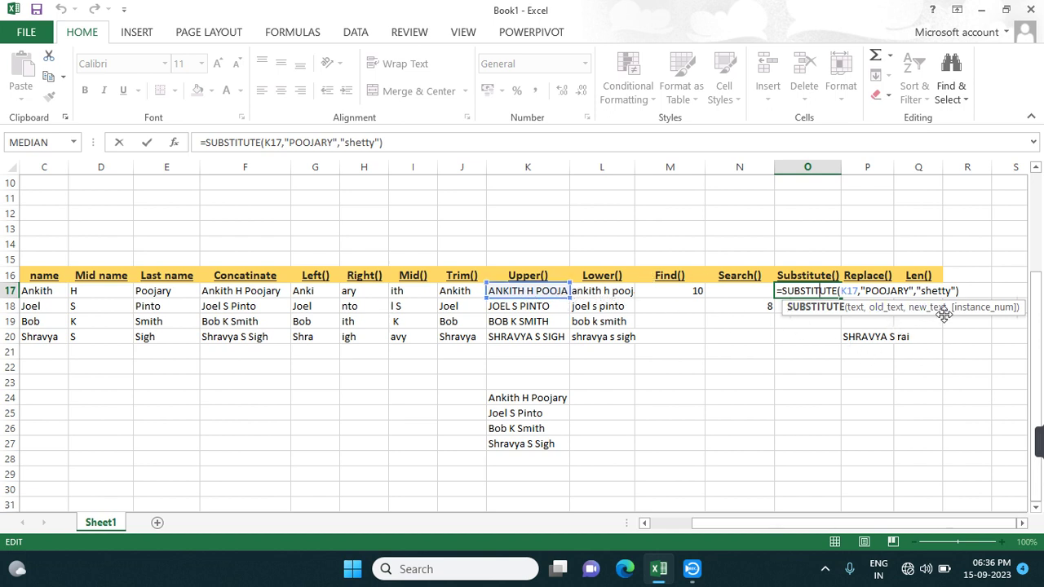
left_click(897, 337)
double_click(864, 337)
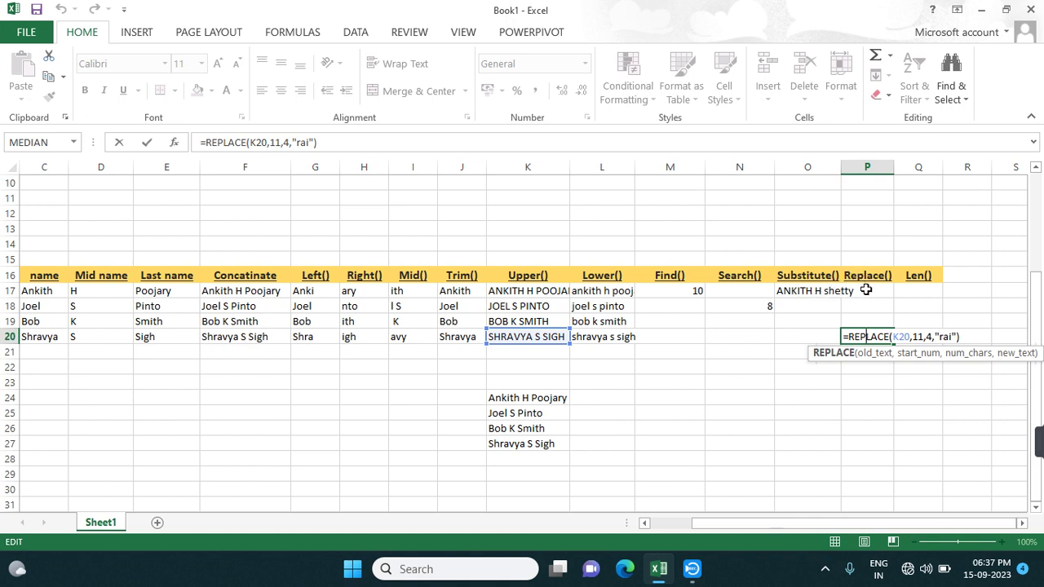
key("Return")
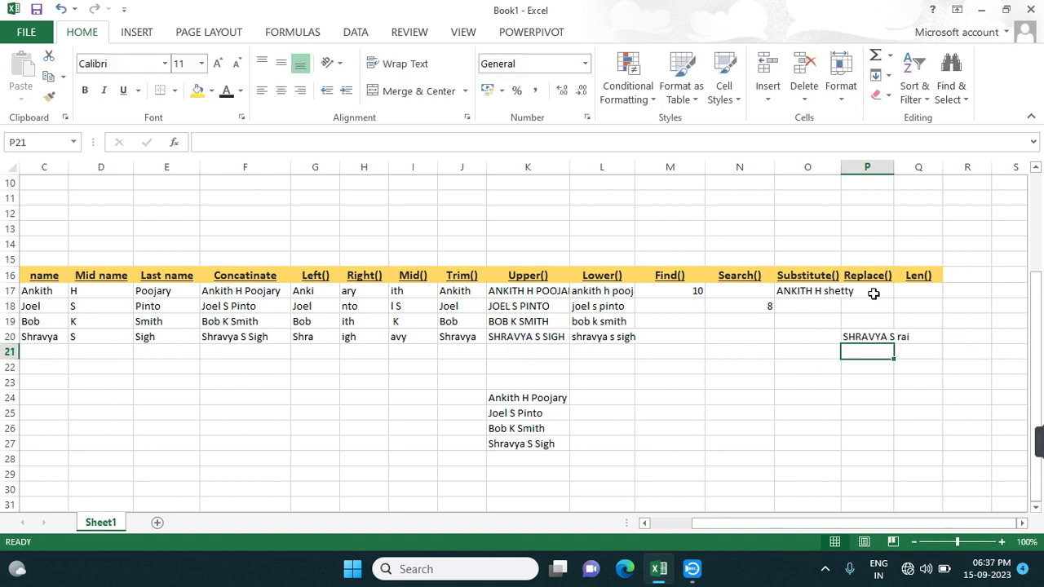
Step: Enter a LEN formula in Q17 that counts the characters of J17, and fill it down to Q20
scroll(493, 374, "up", 3)
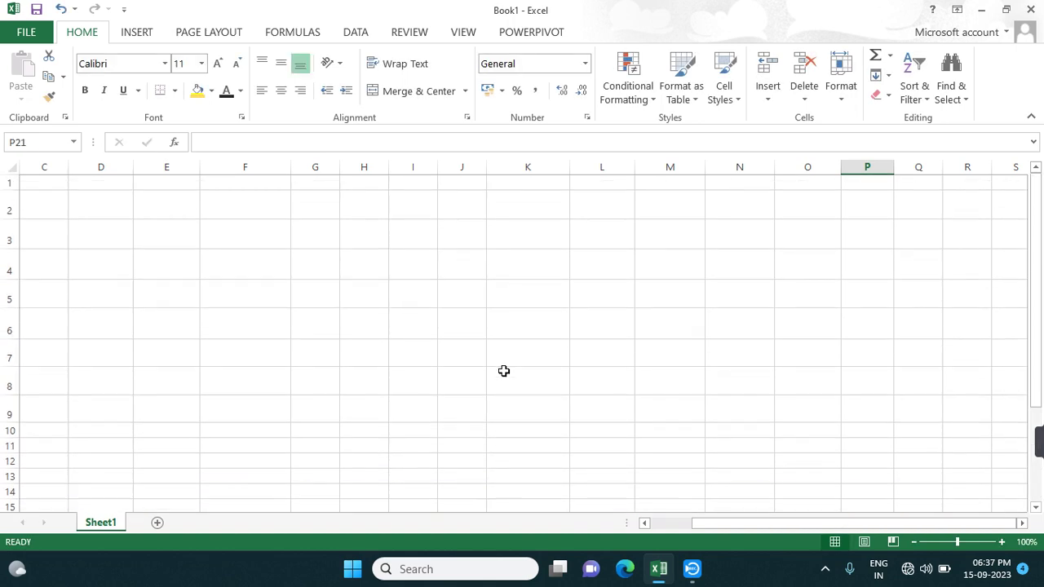
scroll(481, 349, "down", 6)
scroll(723, 340, "up", 2)
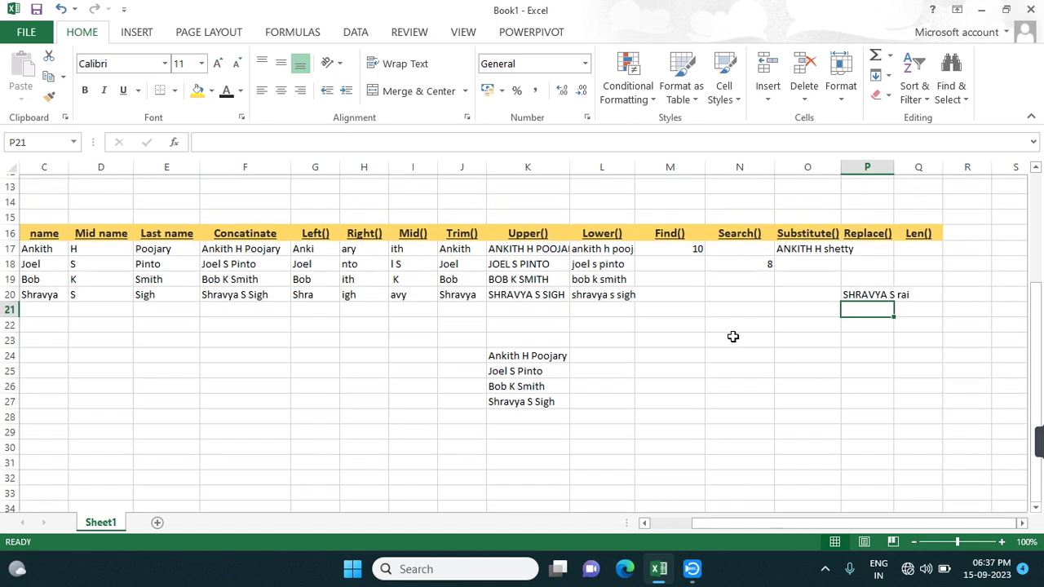
scroll(733, 336, "up", 1)
left_click(914, 294)
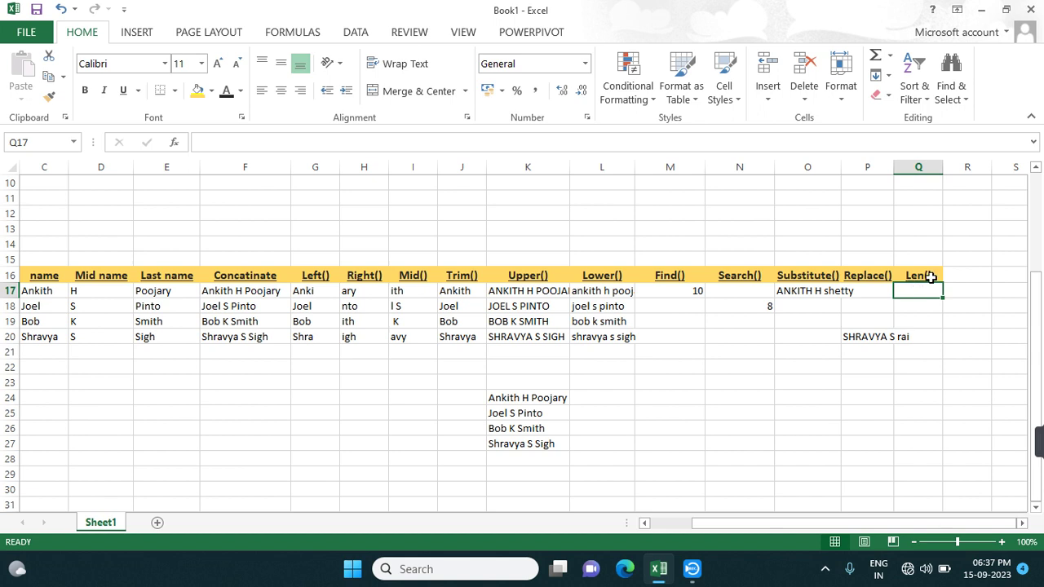
type("=")
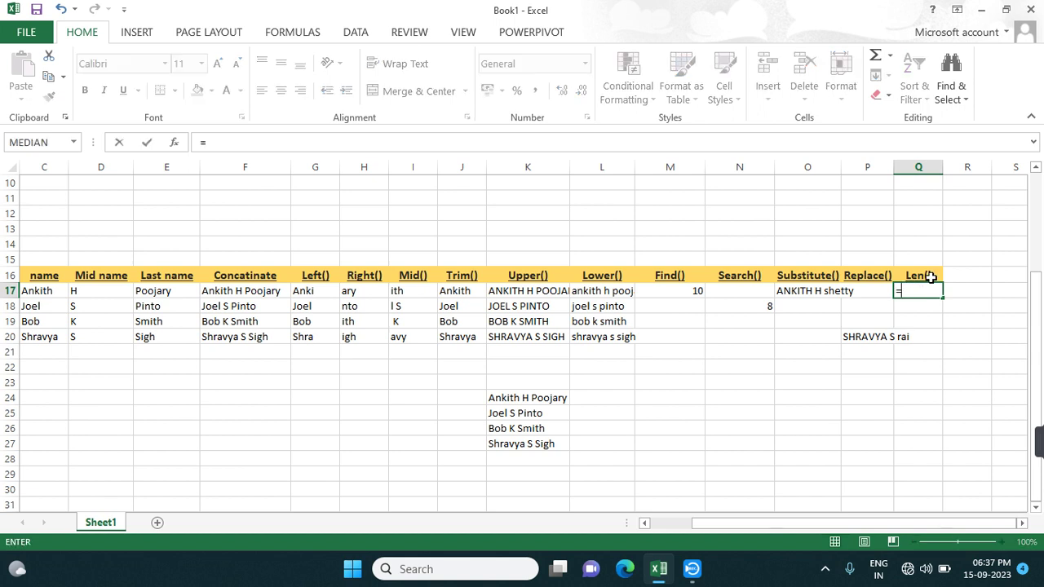
type("len")
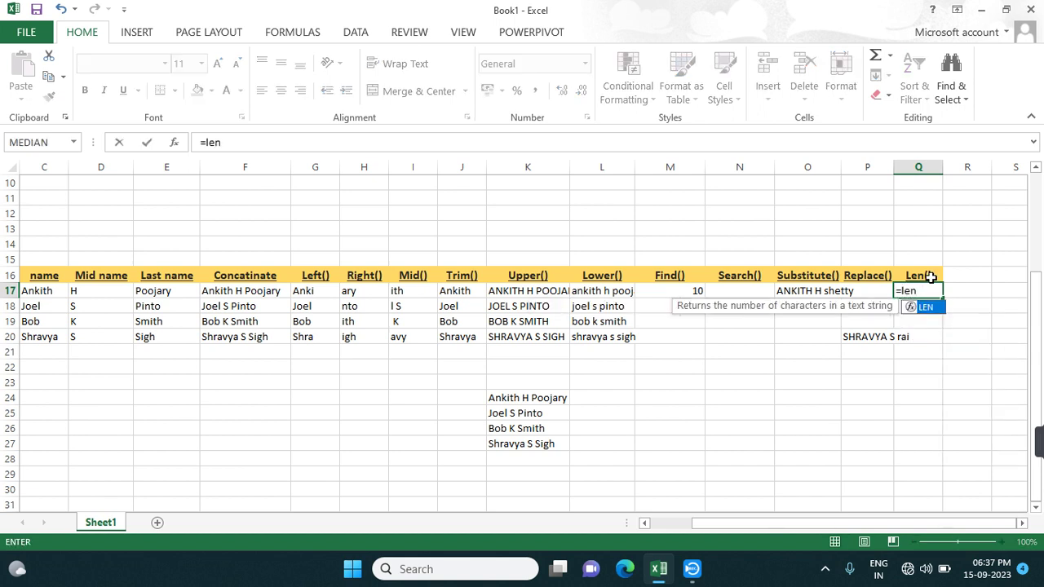
type("(")
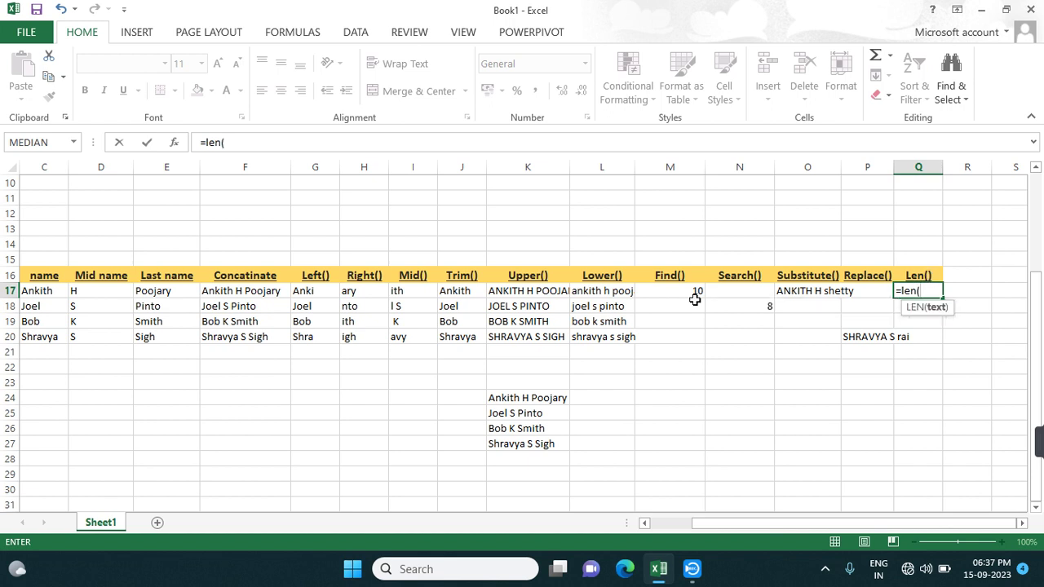
left_click(484, 291)
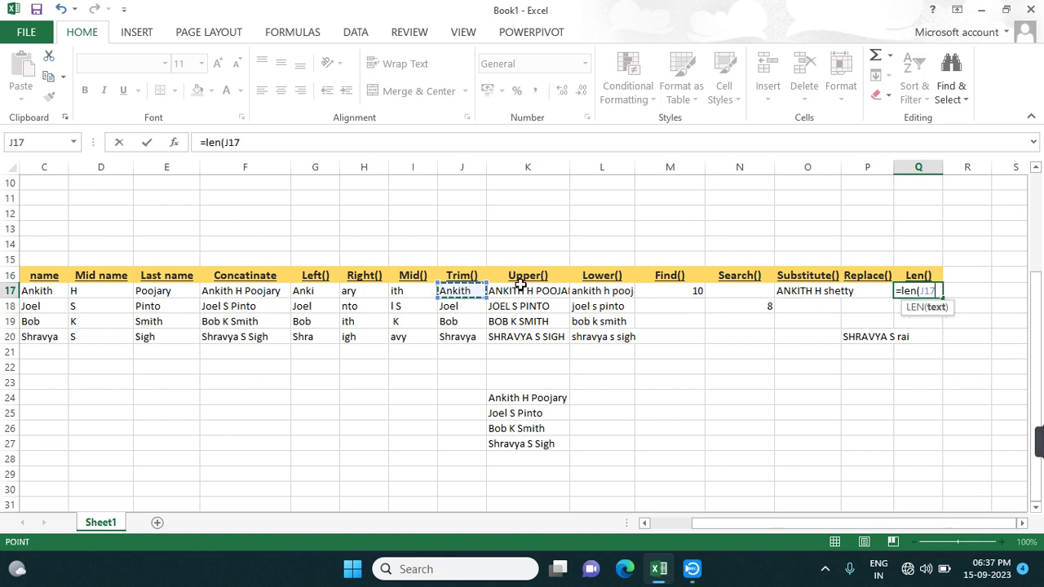
type(")")
key("Return")
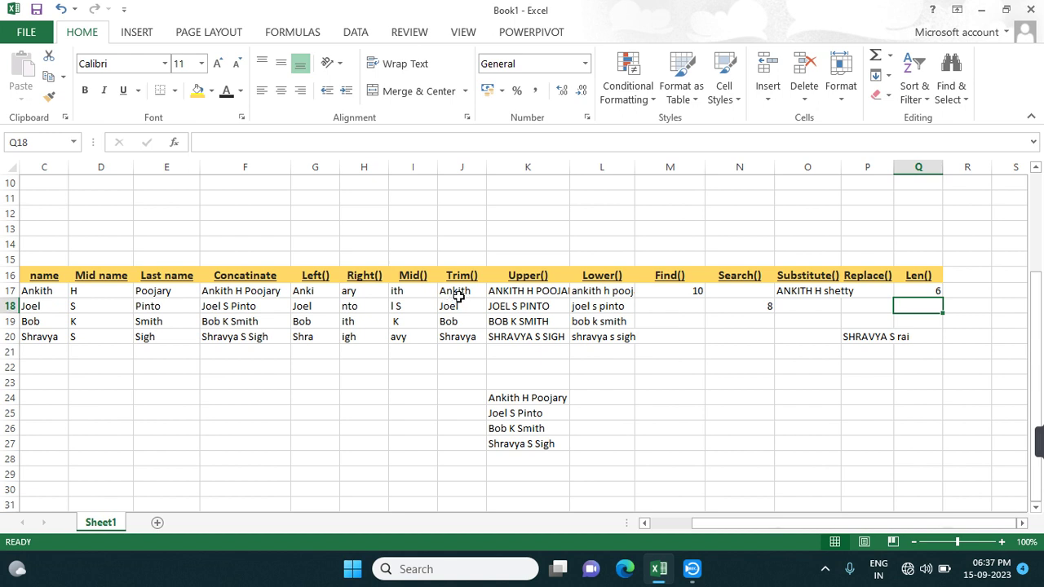
left_click(907, 293)
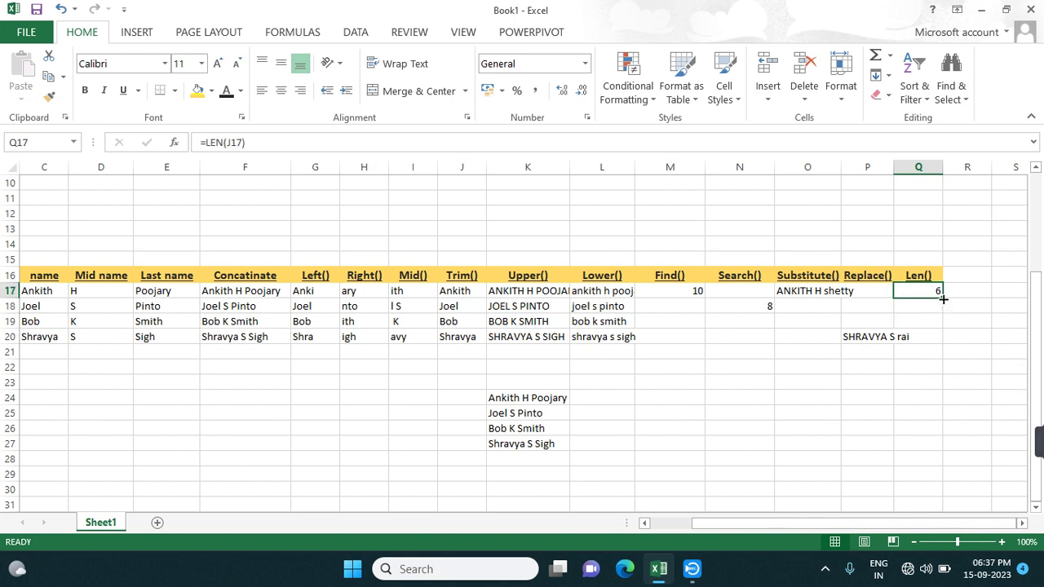
left_click_drag(942, 299, 944, 351)
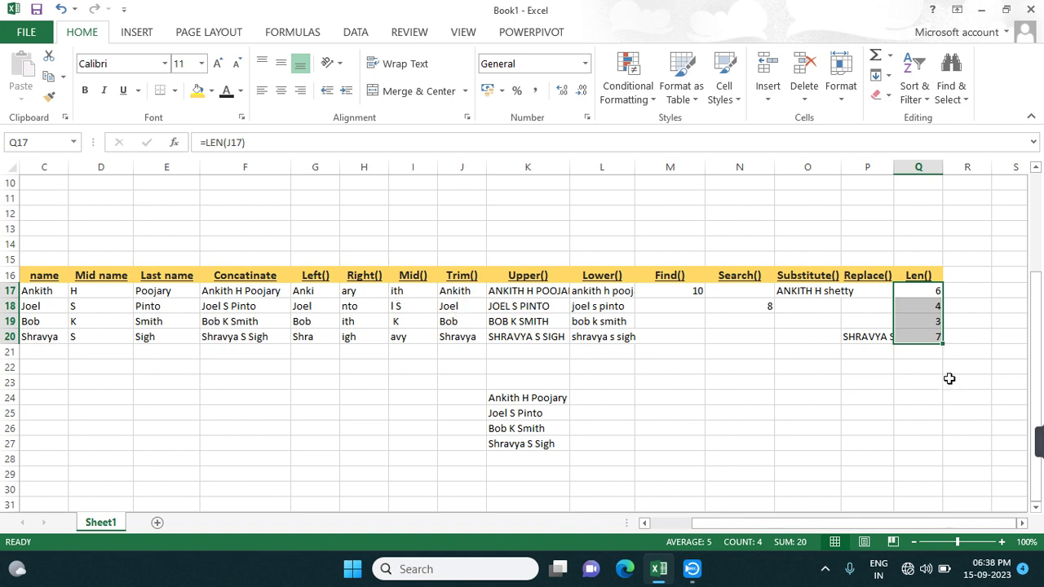
Step: Enter the sample decimals 56.657 in E25 and 78.64645 in E26, below the names table
scroll(946, 375, "up", 3)
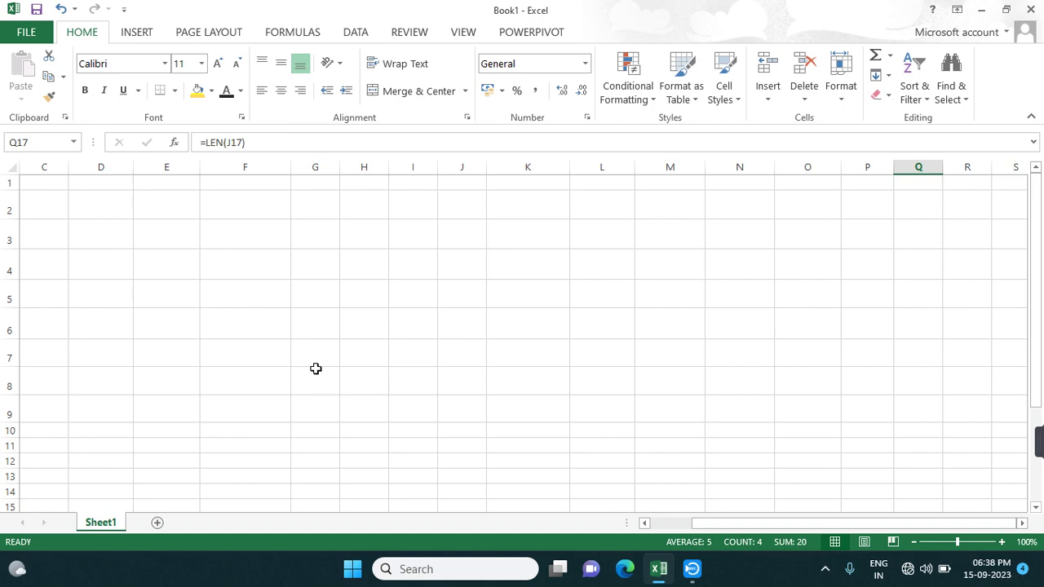
scroll(315, 369, "left", 2)
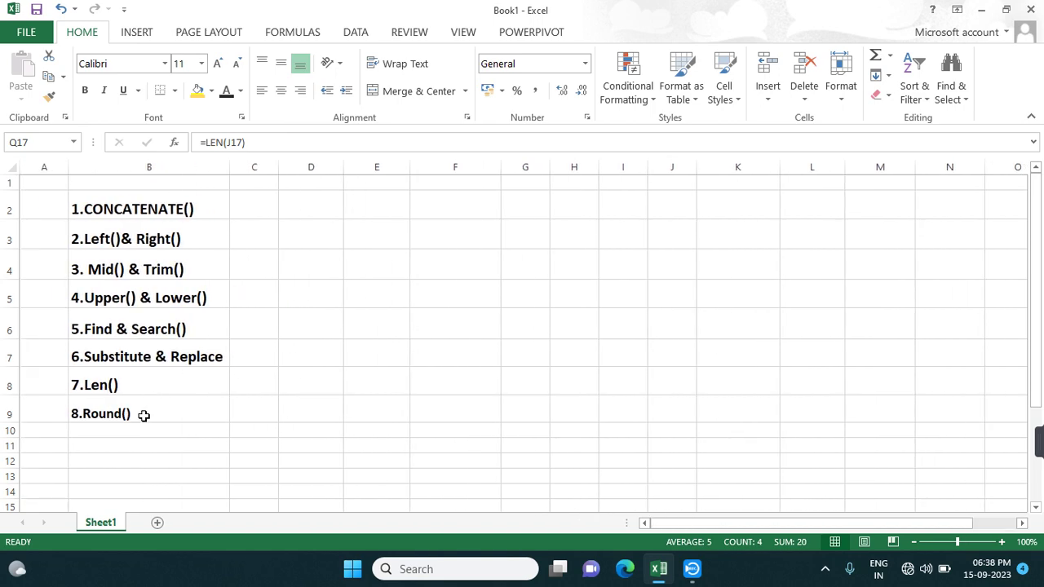
scroll(143, 416, "down", 1)
scroll(144, 416, "down", 4)
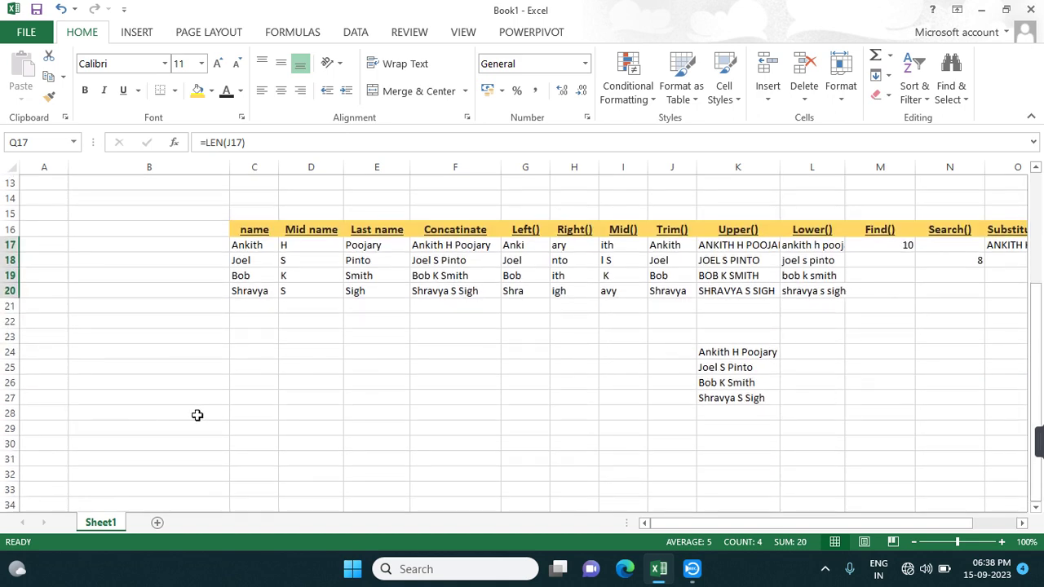
left_click(362, 364)
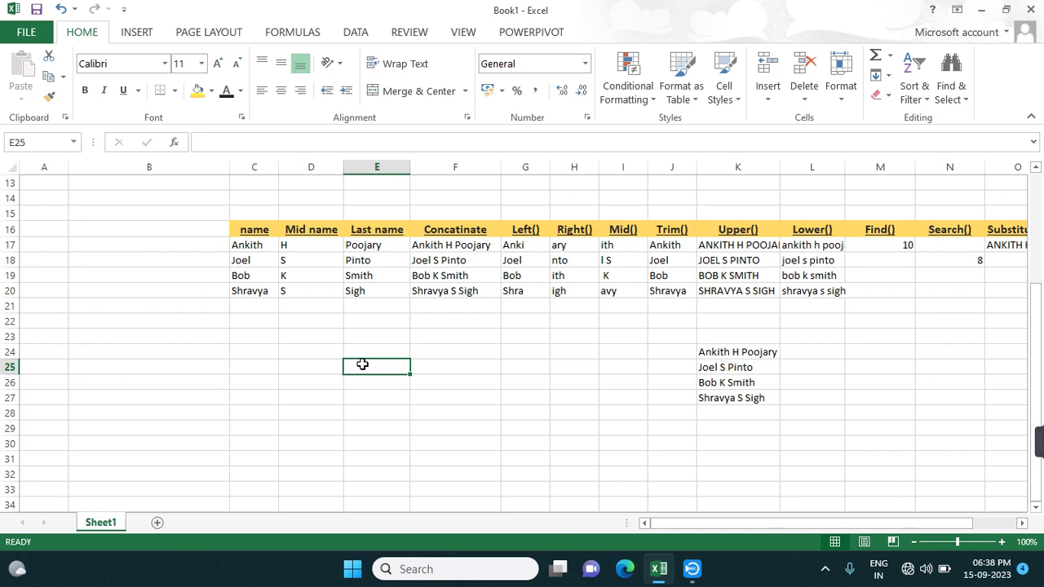
type("56")
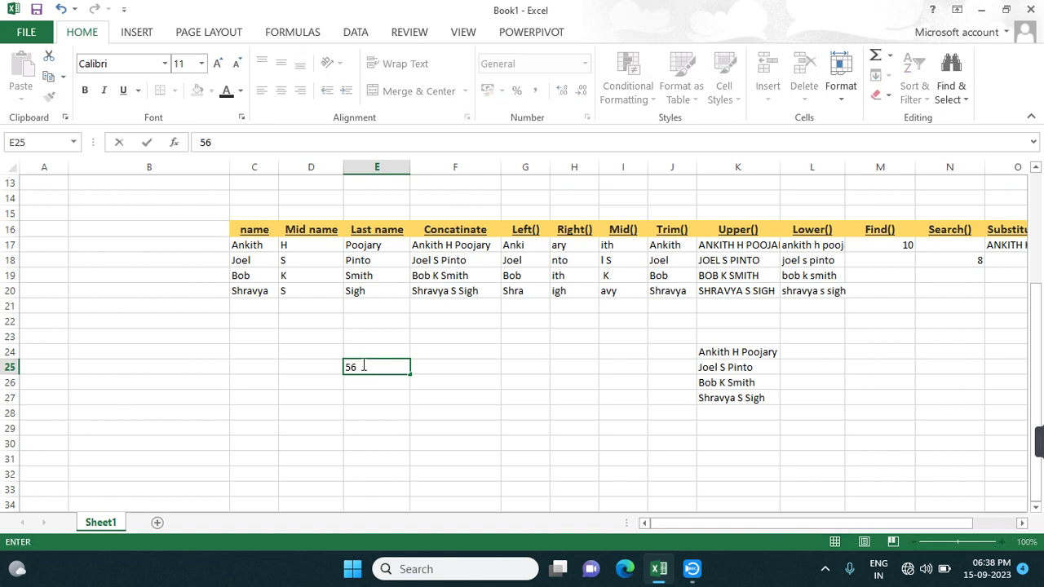
type(".657")
key("Return")
type("7")
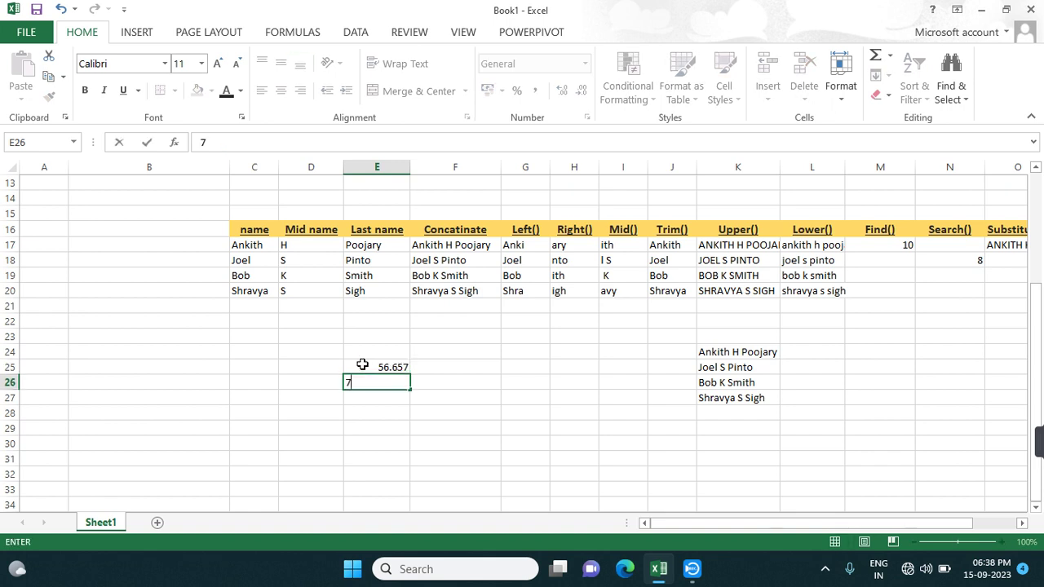
type("8.64645")
key("Return")
Step: Add the sample decimals 56.898 in E27 and 567.646 in E28
type("56")
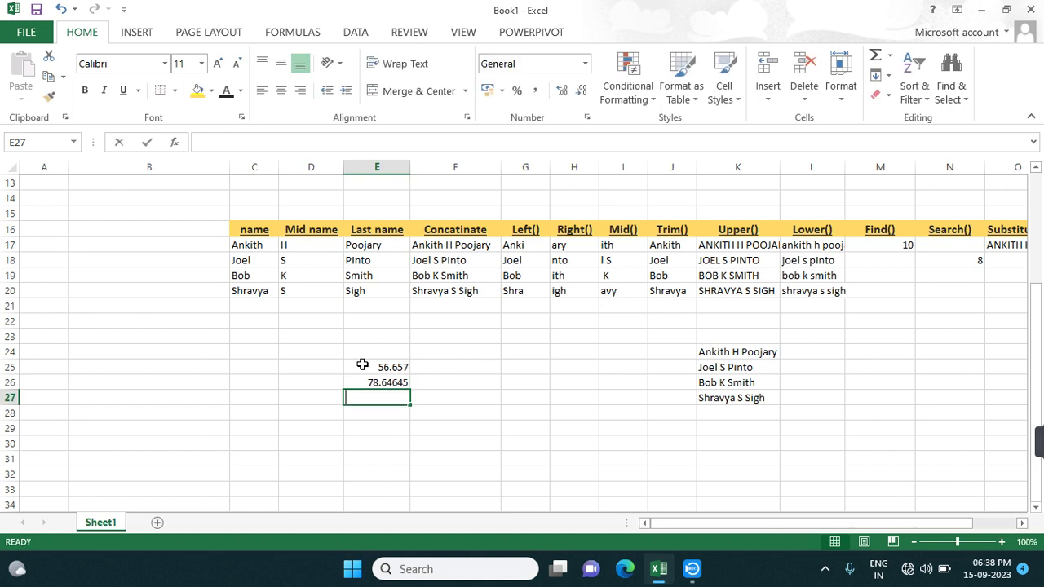
type(".898")
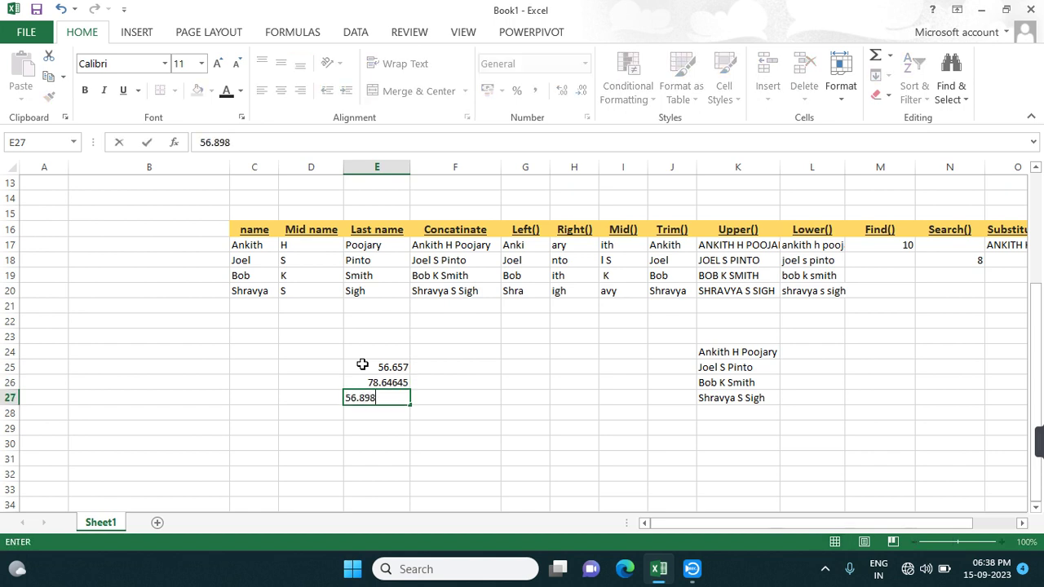
key("Return")
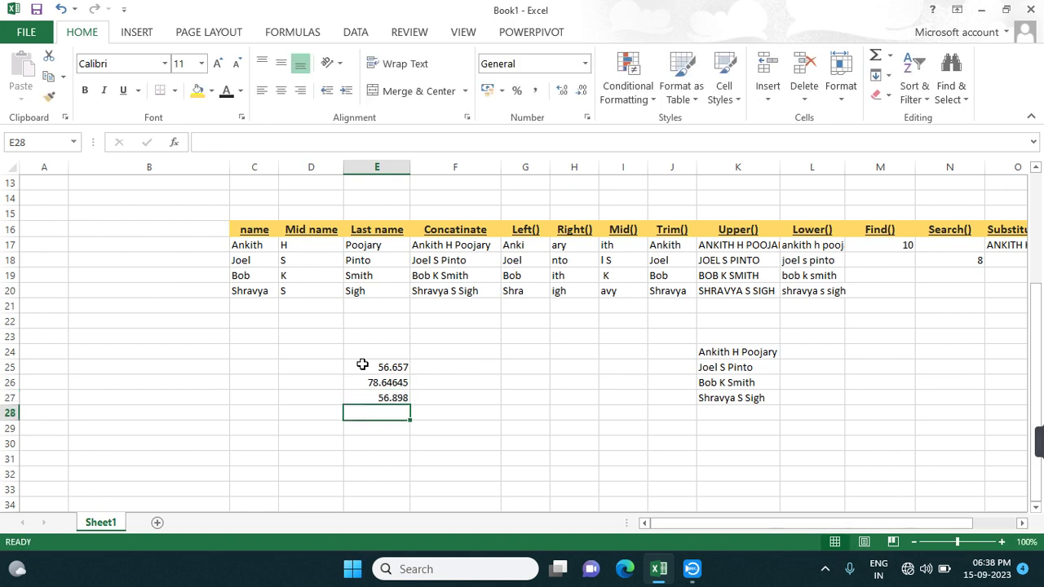
type("567.646")
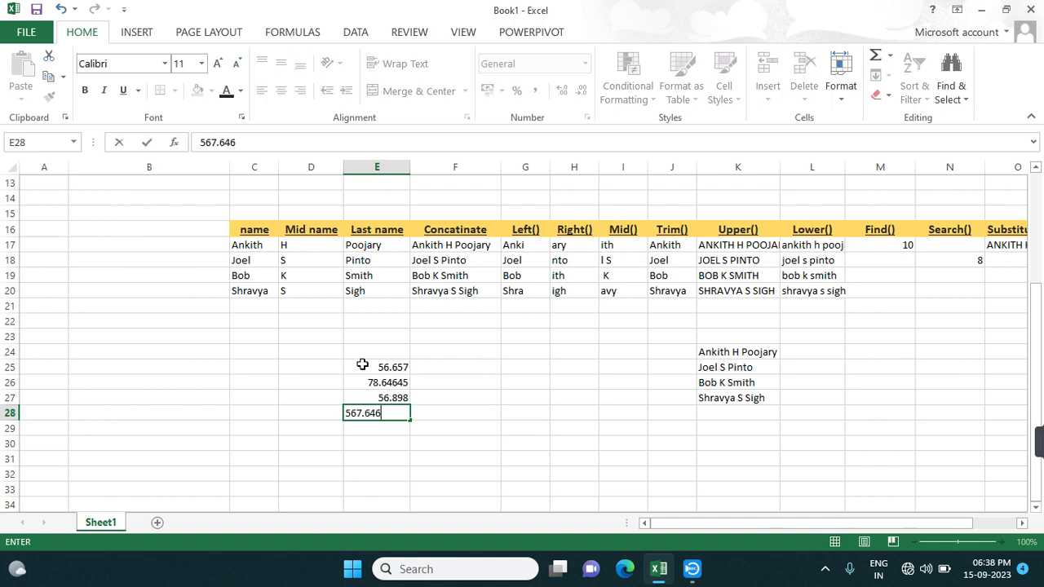
key("Return")
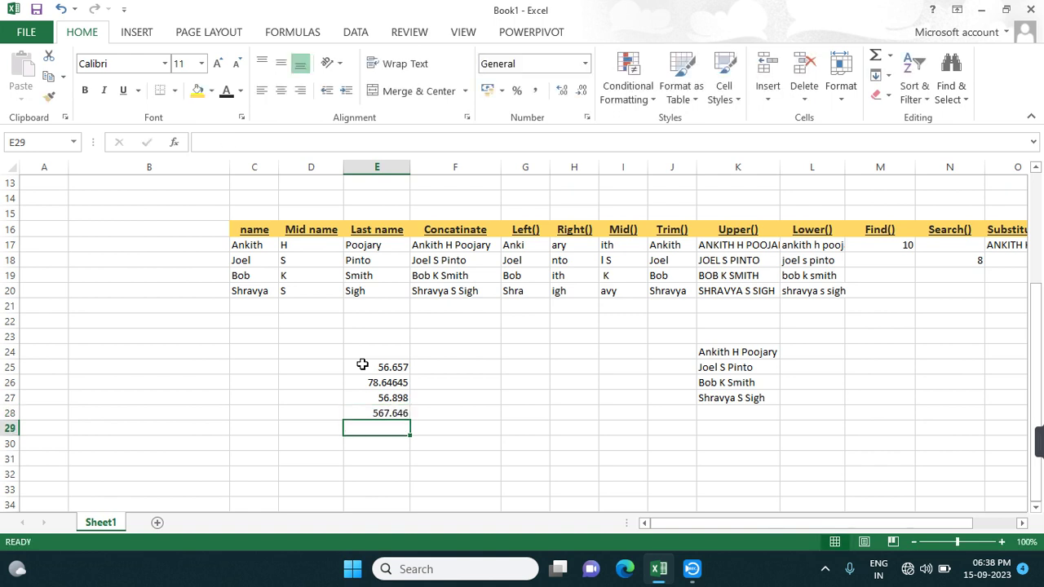
Step: Enter the sample decimal 456.6774 in E29, below the other sample values
type("456")
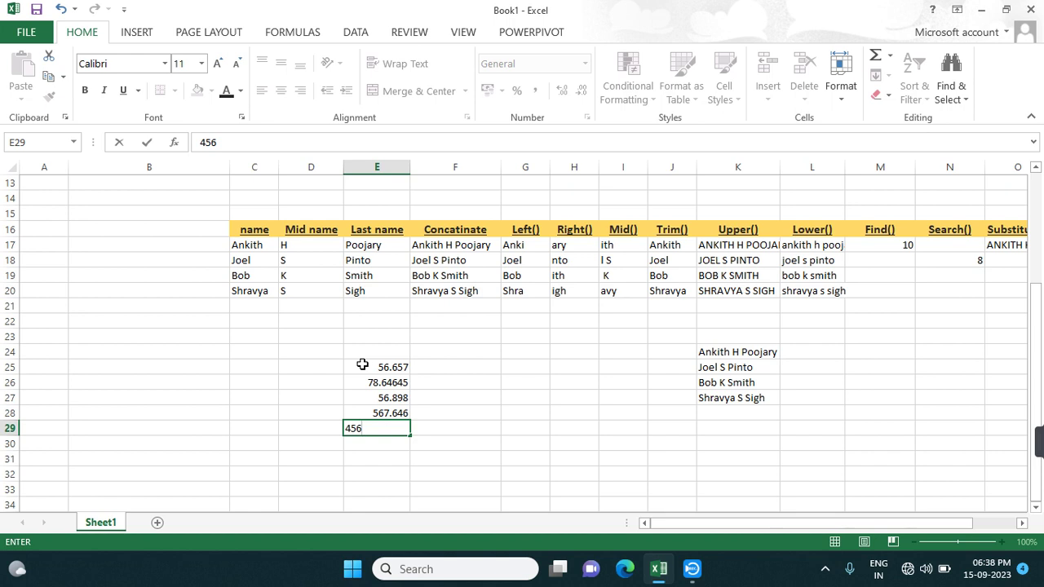
type(".6774")
left_click(455, 366)
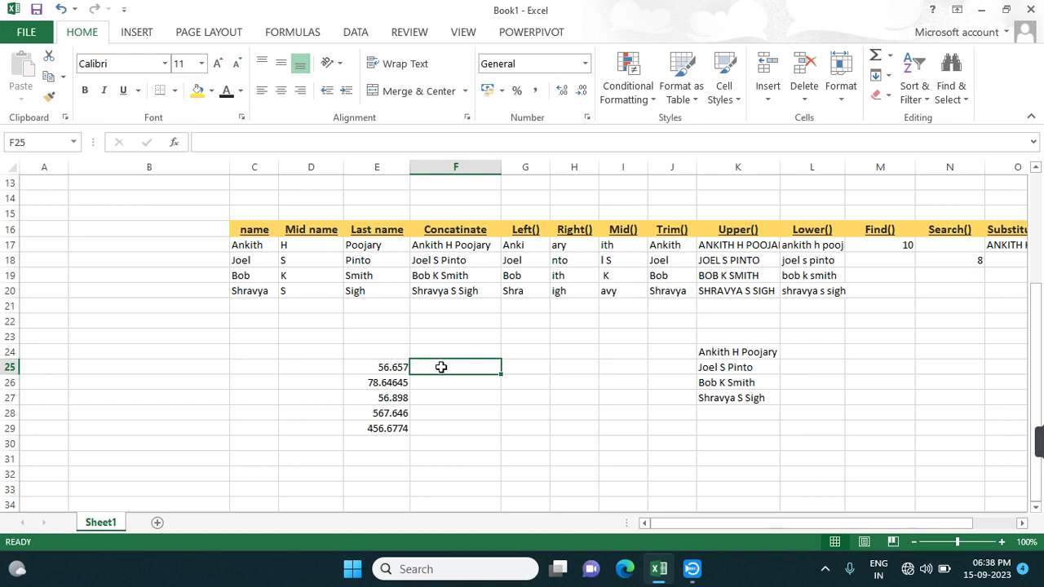
Step: Enter a ROUND formula in F25 that rounds E25 to 1 decimal digit
type("=")
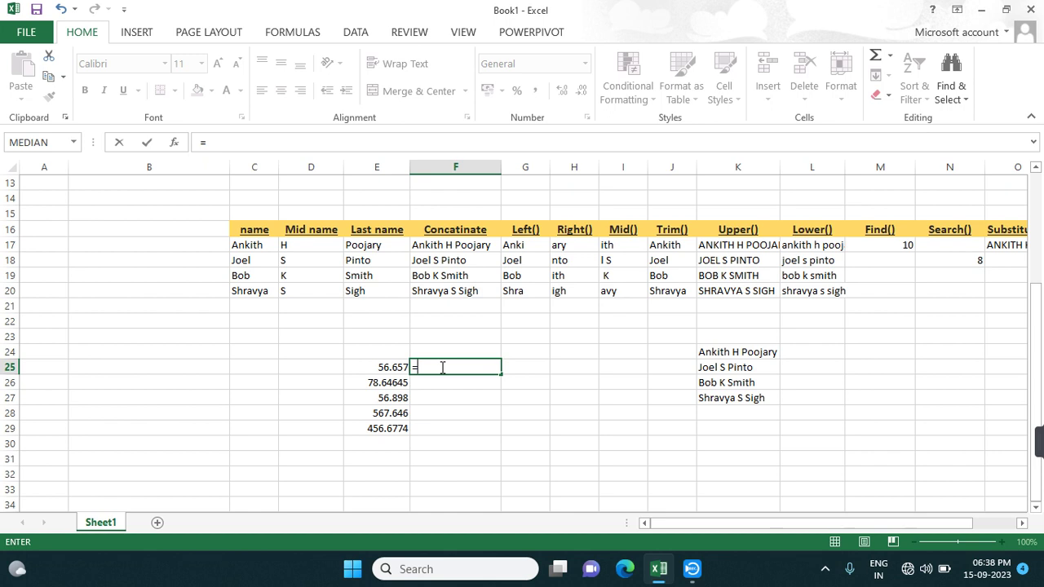
type("round")
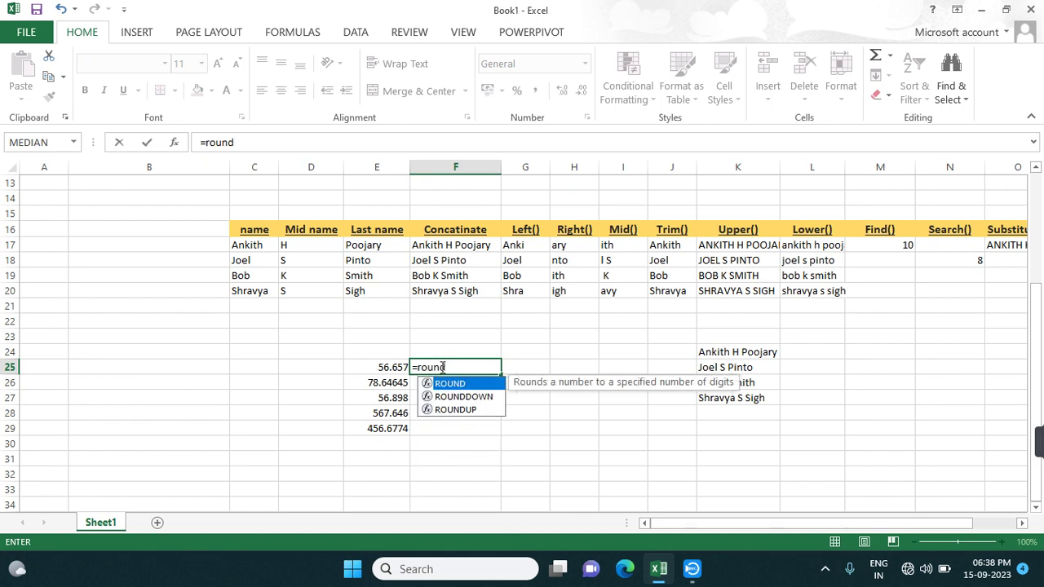
type("(")
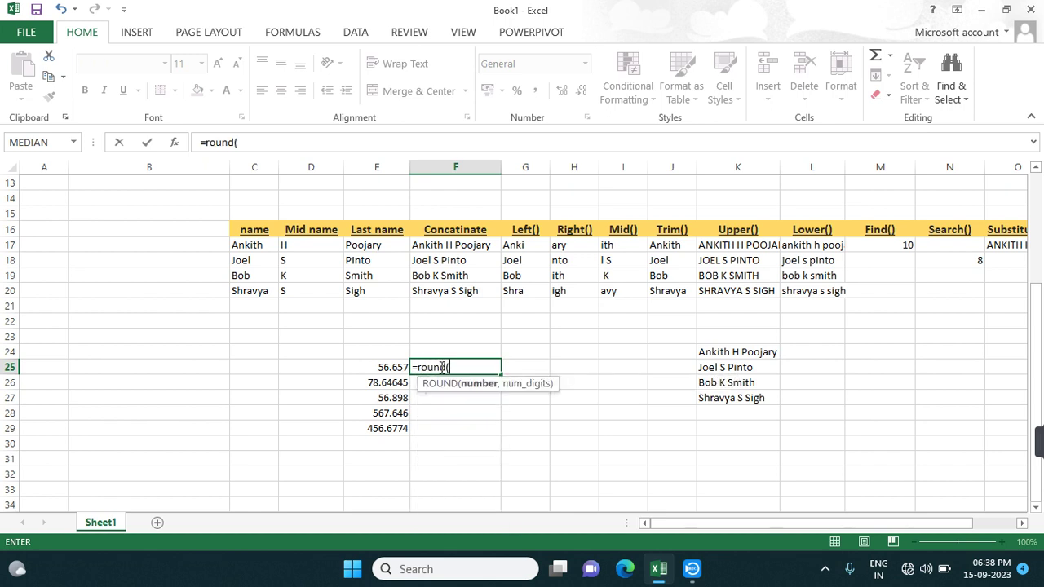
left_click(399, 368)
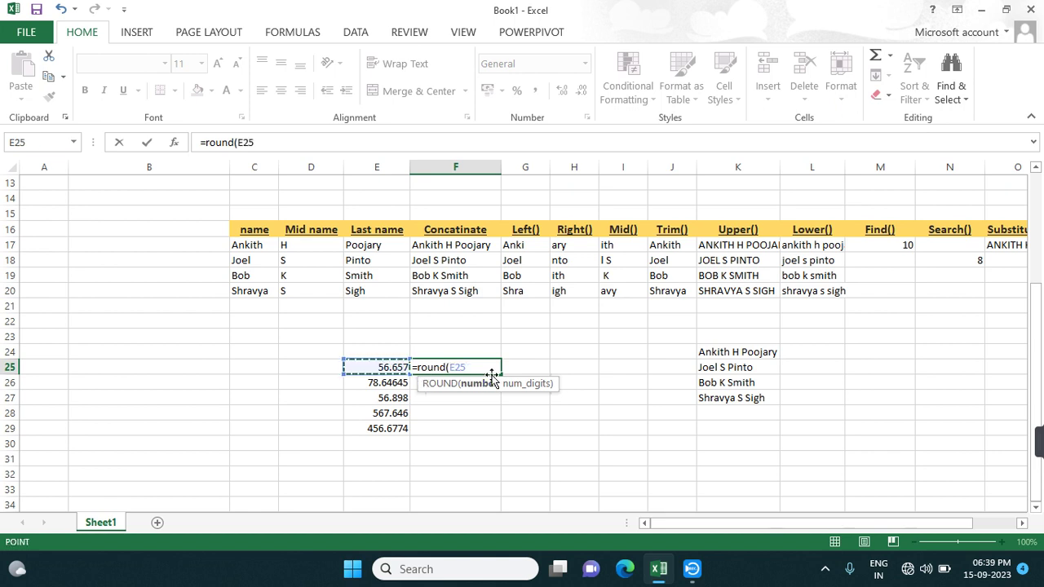
type(",")
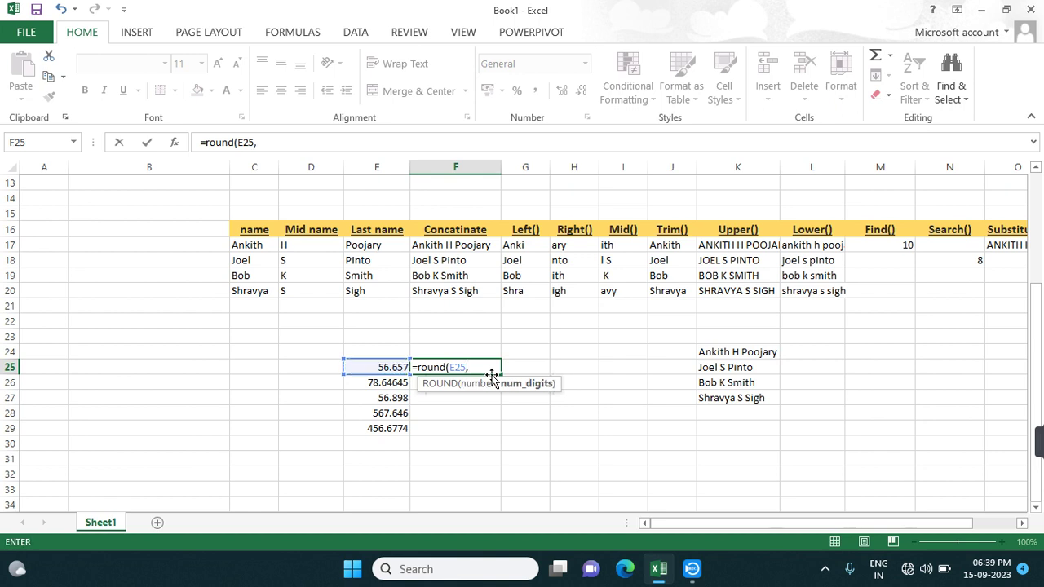
type("1)")
key("Return")
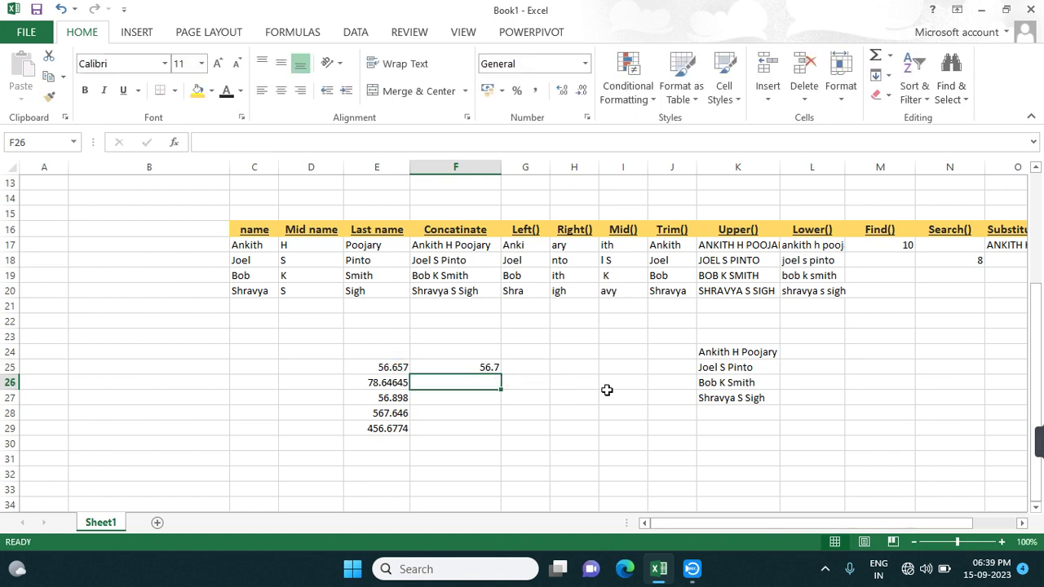
Step: Change the number of digits in F25's ROUND formula to 0
double_click(484, 368)
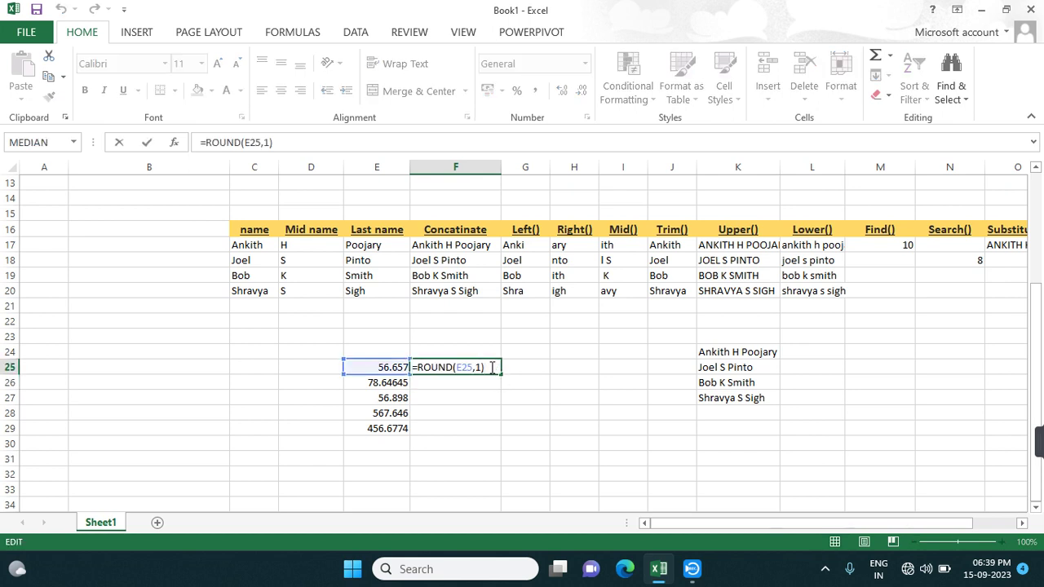
left_click(480, 366)
key("BackSpace")
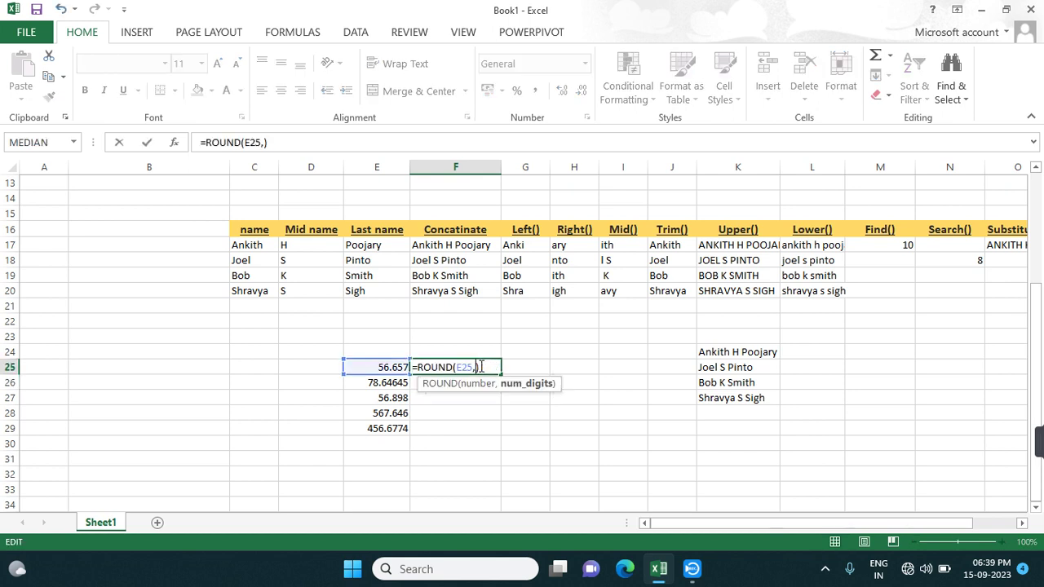
type("0")
key("Return")
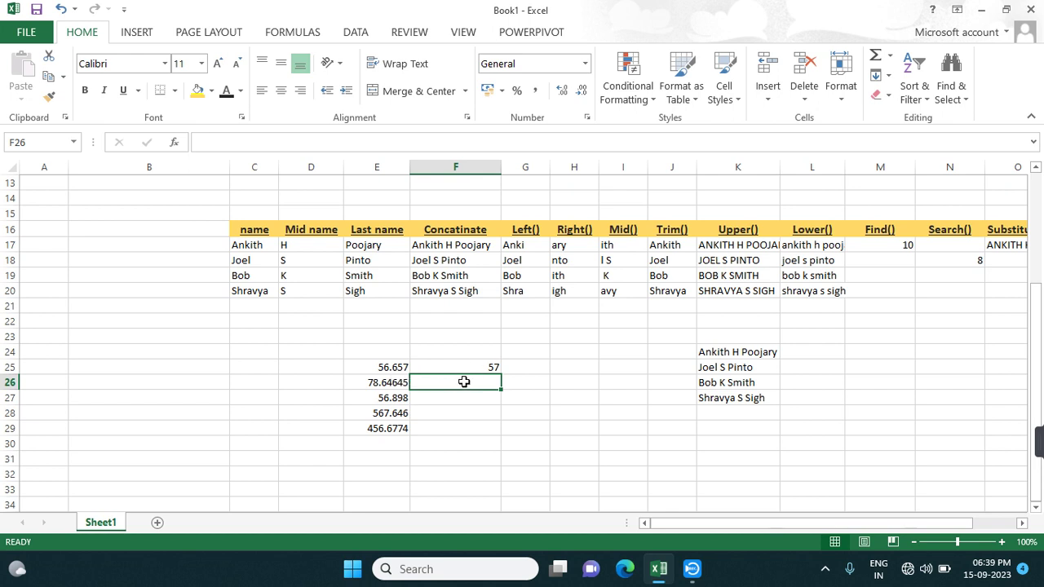
Step: Enter a ROUND formula in F26 that rounds E26 with -1 as the number of digits
type("=")
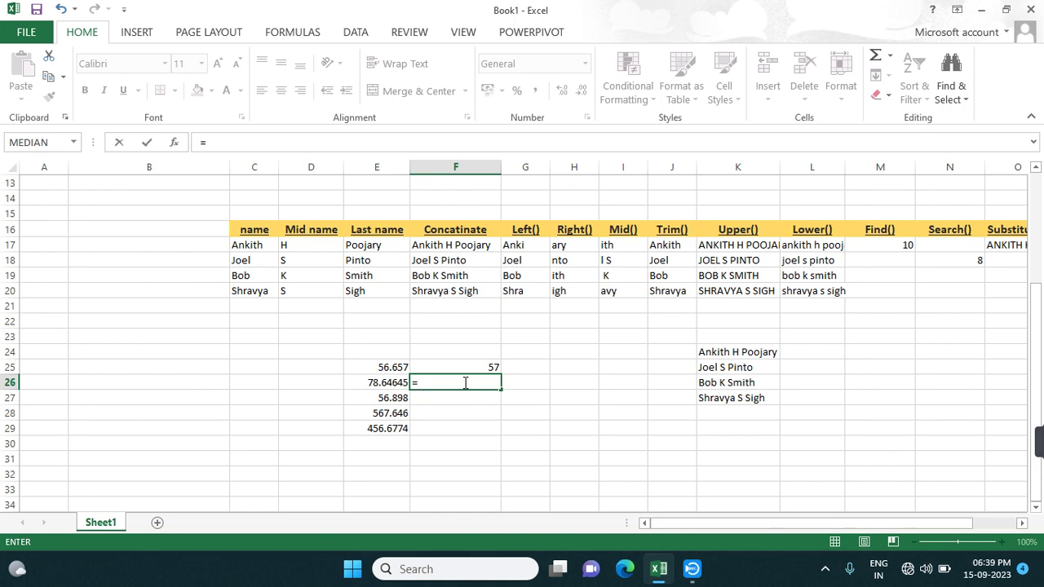
type("ro")
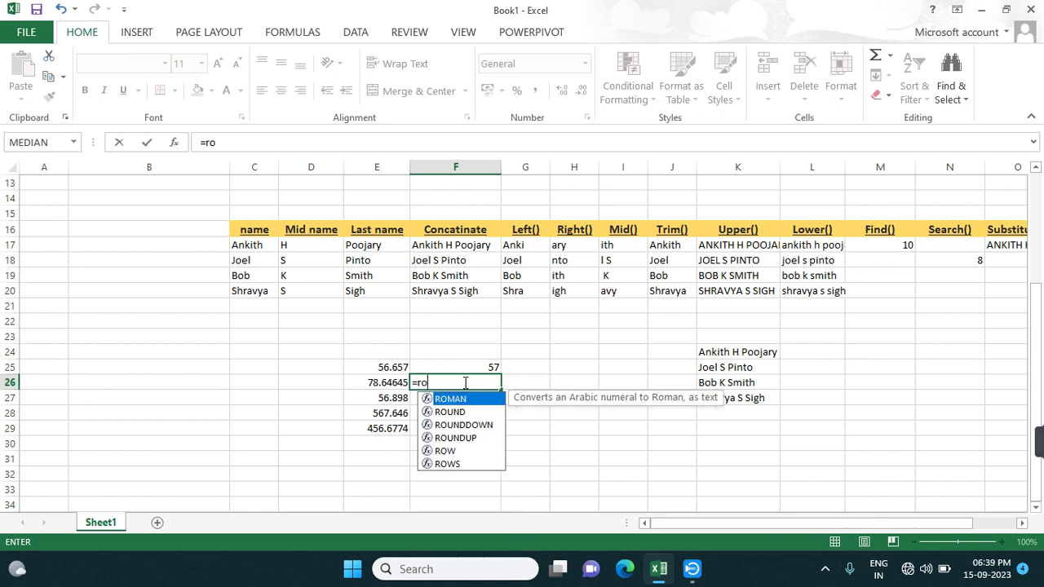
type("und(")
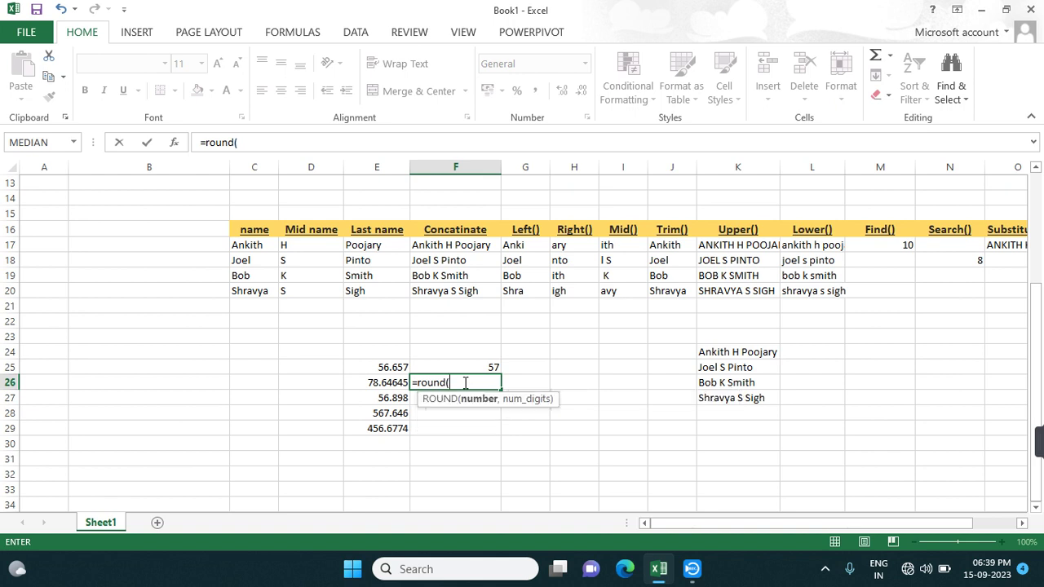
left_click(395, 382)
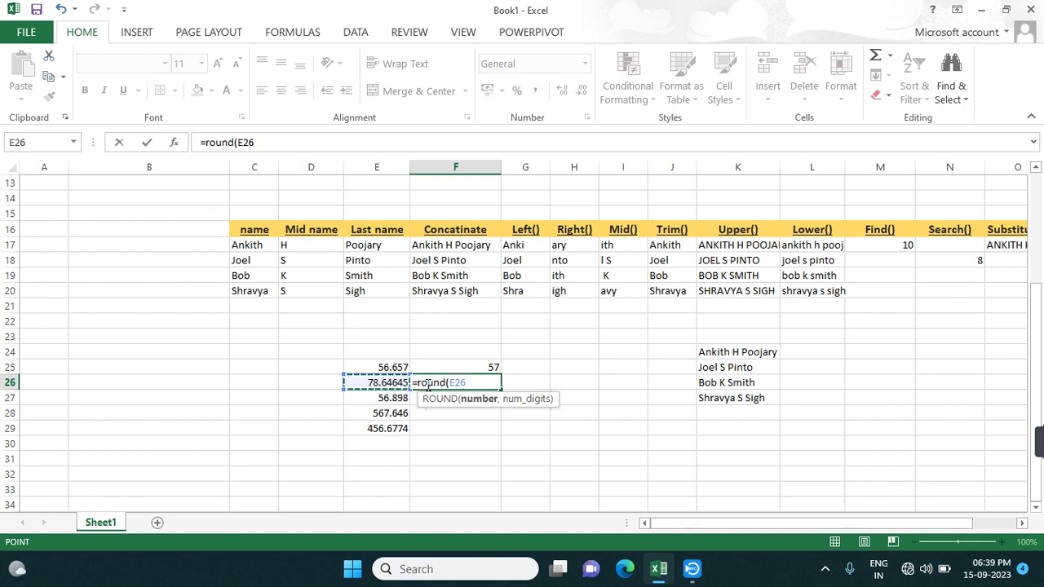
type(",")
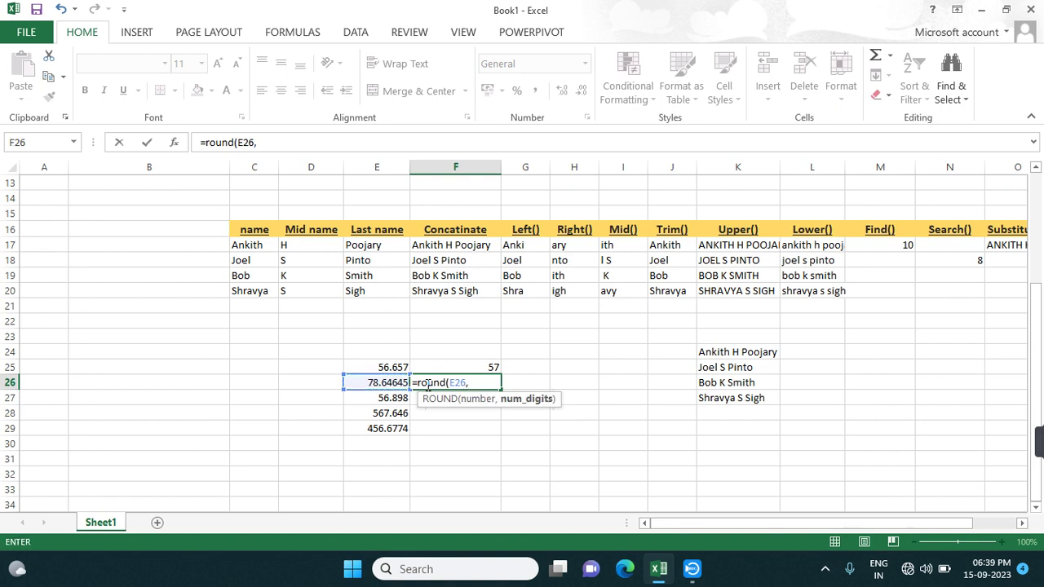
type("-1)")
key("Return")
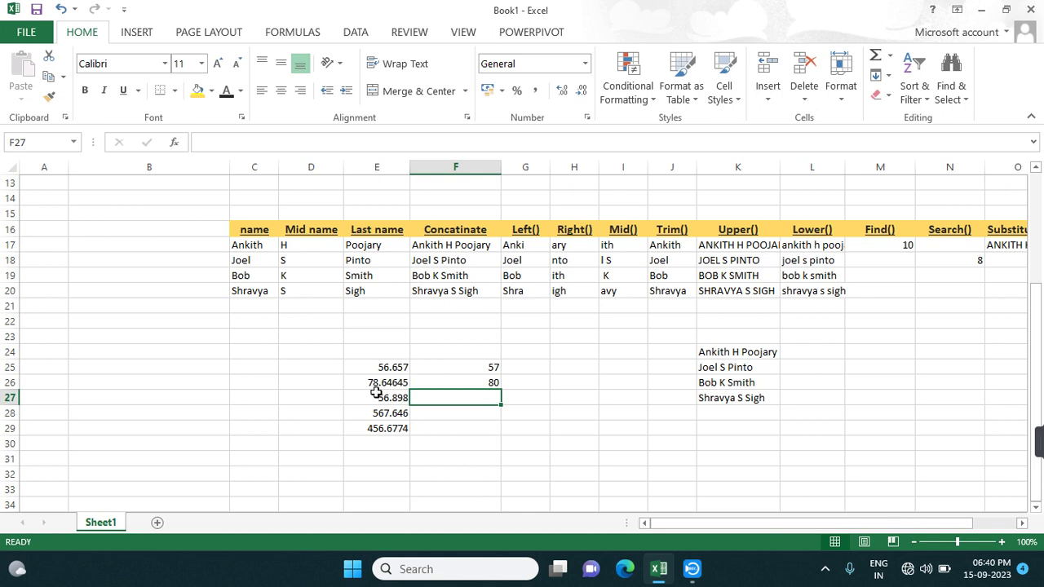
Step: Enter a ROUND formula in F27 that rounds E27 with -2 as the number of digits
key("Up")
key("Up")
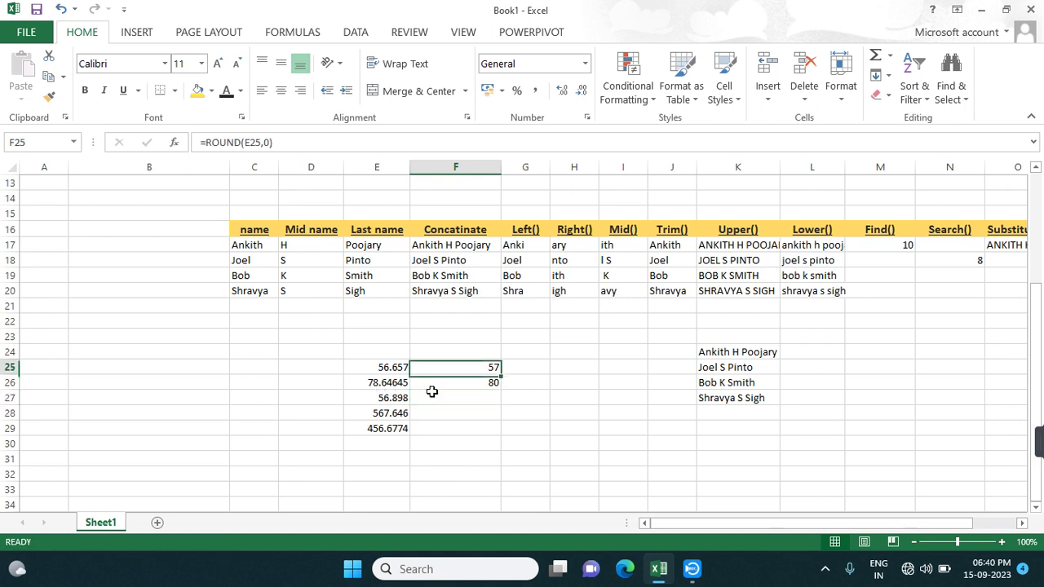
double_click(440, 398)
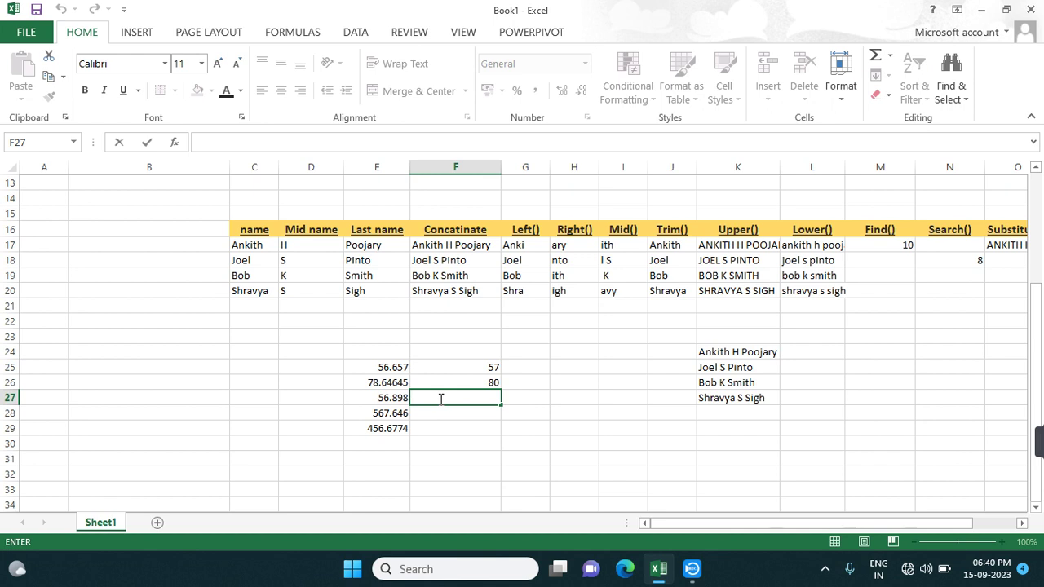
type("=roy")
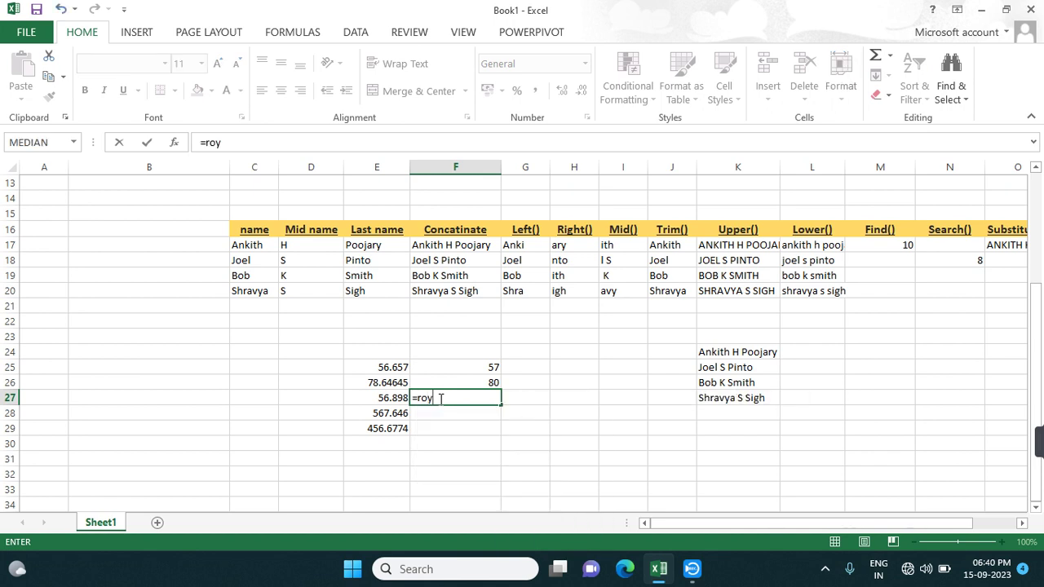
key("BackSpace")
type("und")
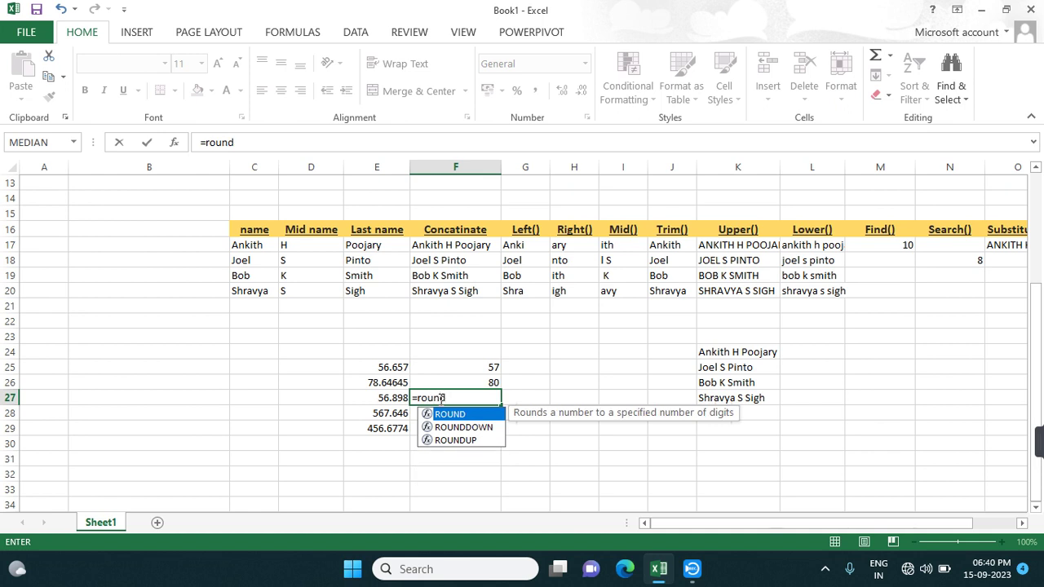
type("(")
left_click(383, 398)
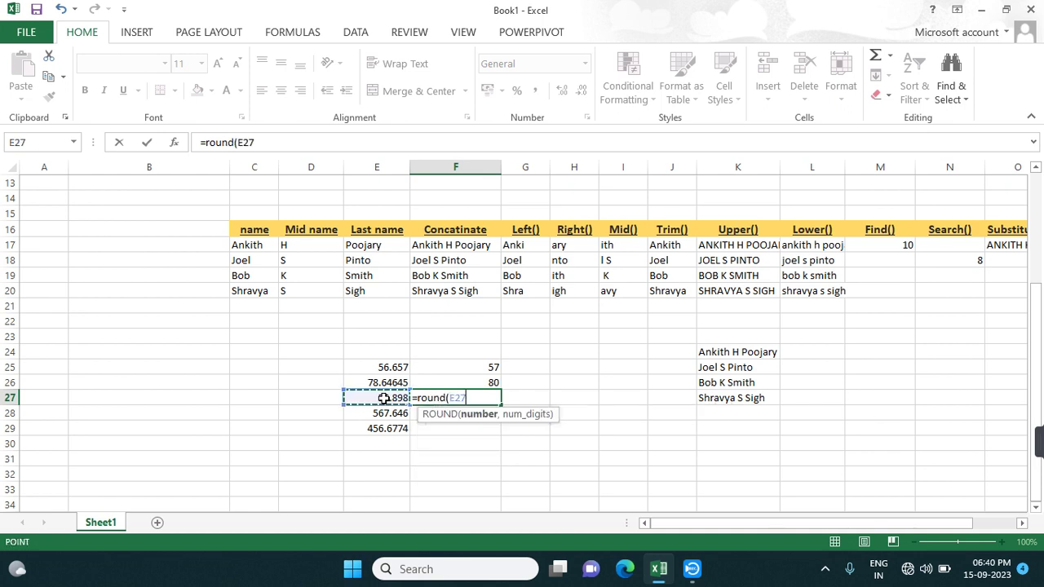
type(",")
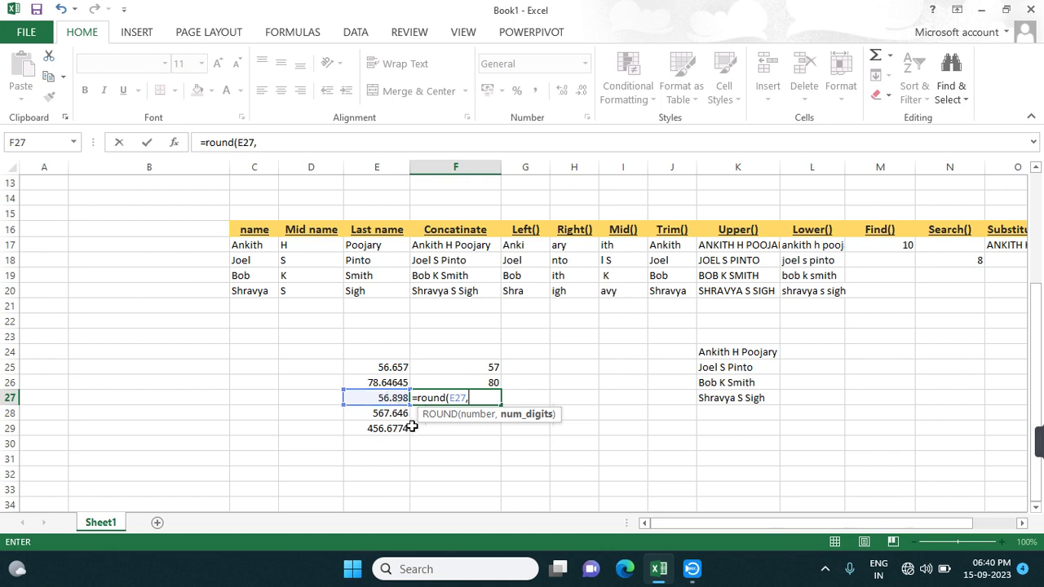
type("-2)")
key("Return")
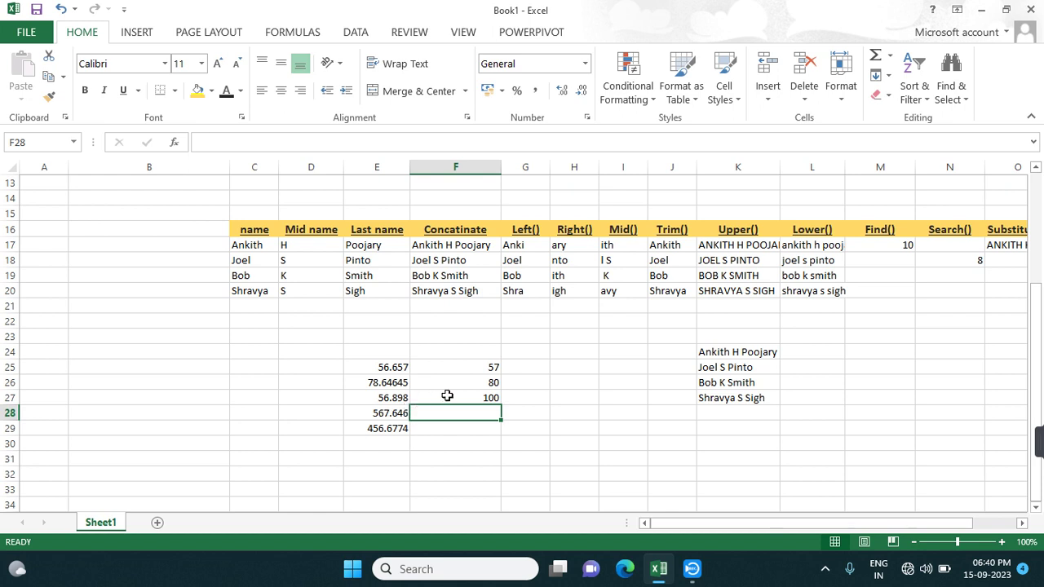
Step: Enter a ROUND formula in F28 that rounds E28 with -3 as the number of digits, and fill it down to F29
double_click(426, 414)
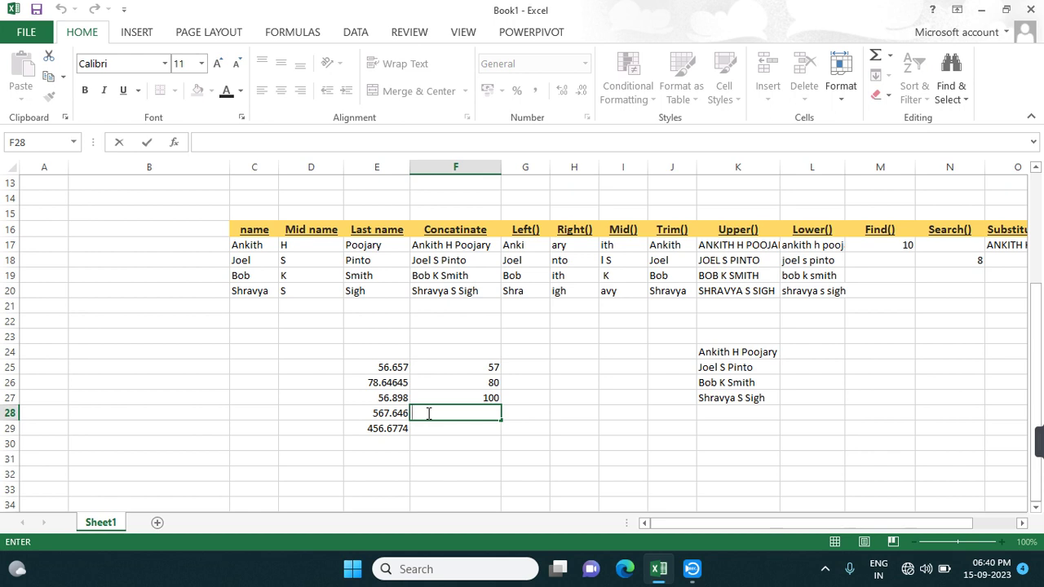
type("=rou")
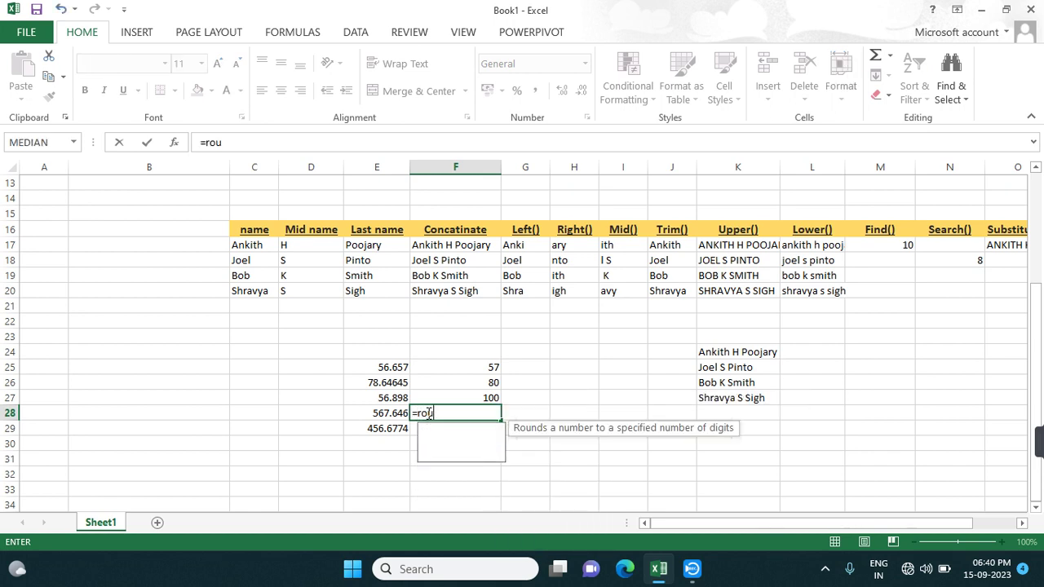
type("nd(")
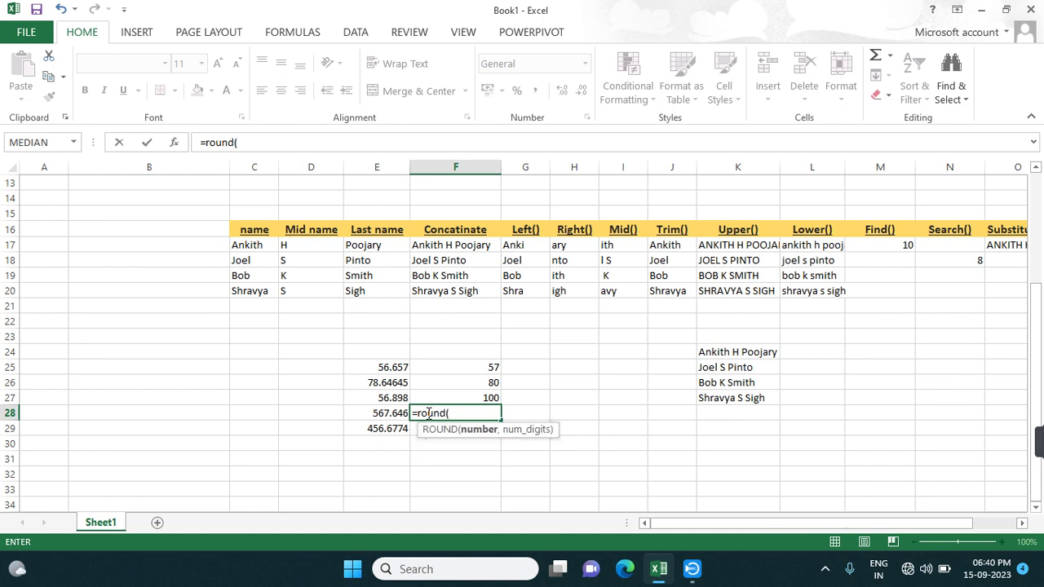
left_click(396, 411)
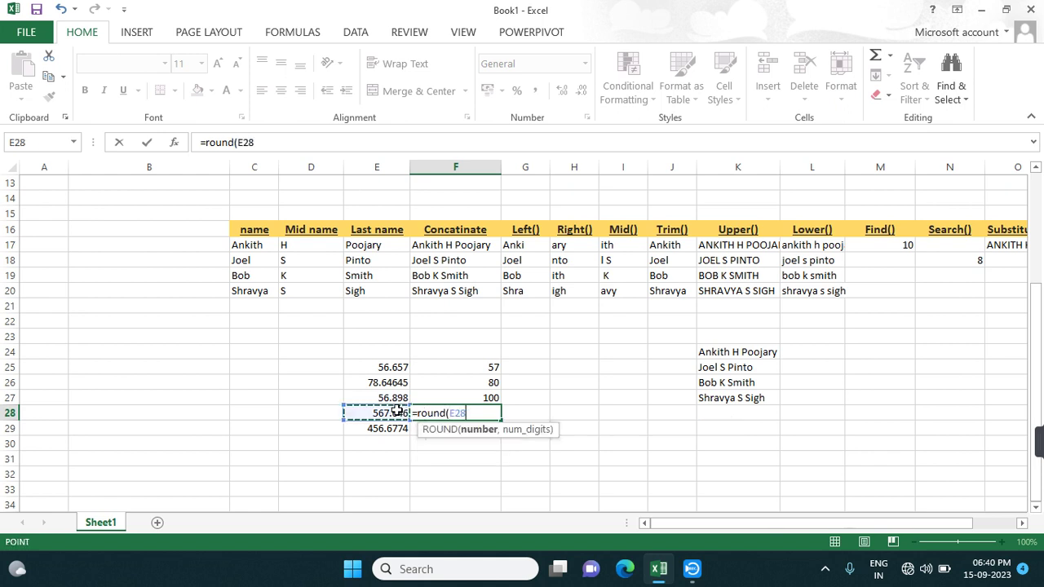
type(",-")
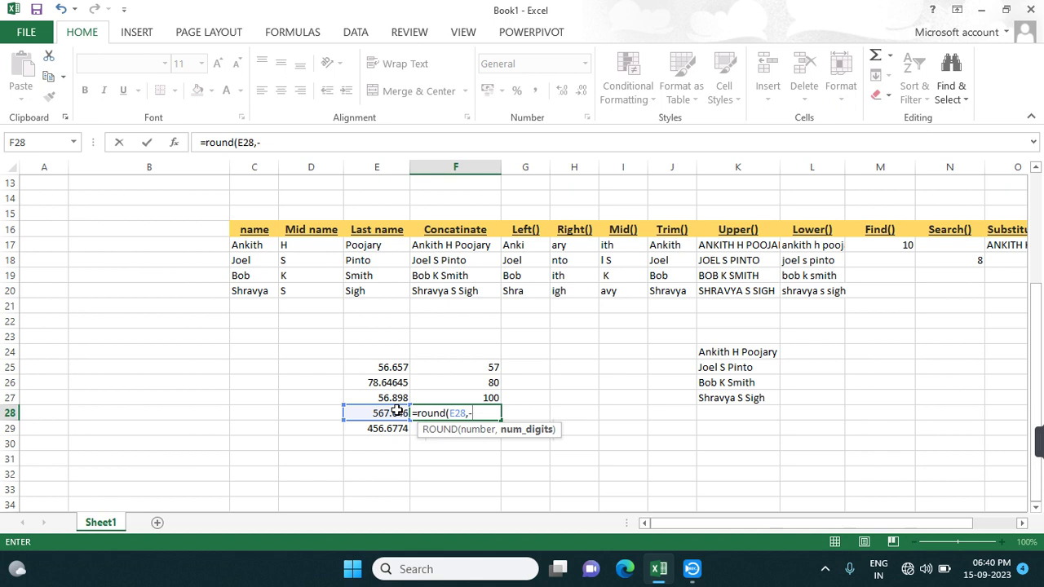
type("3)")
key("Return")
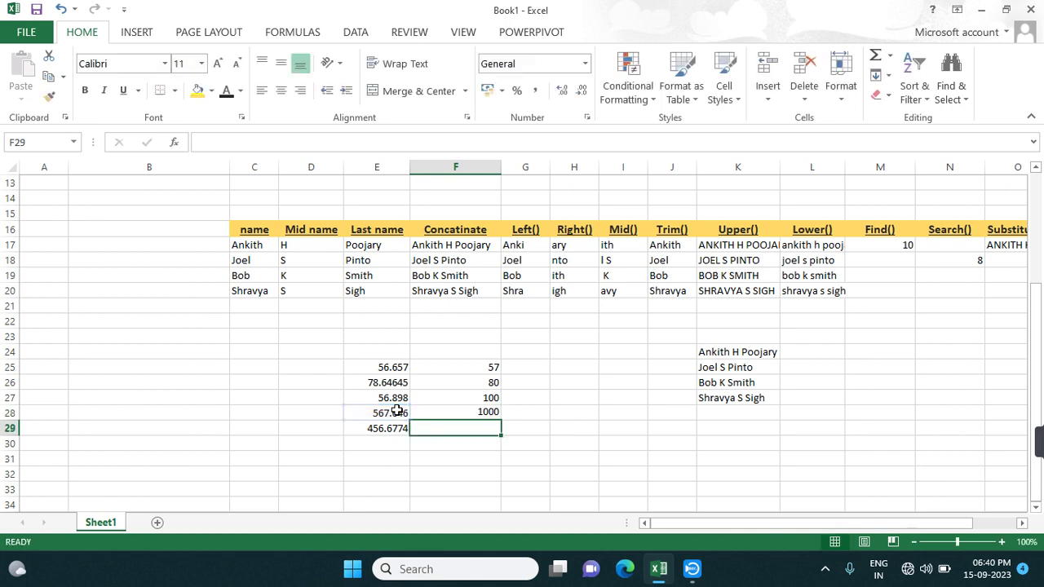
left_click(474, 414)
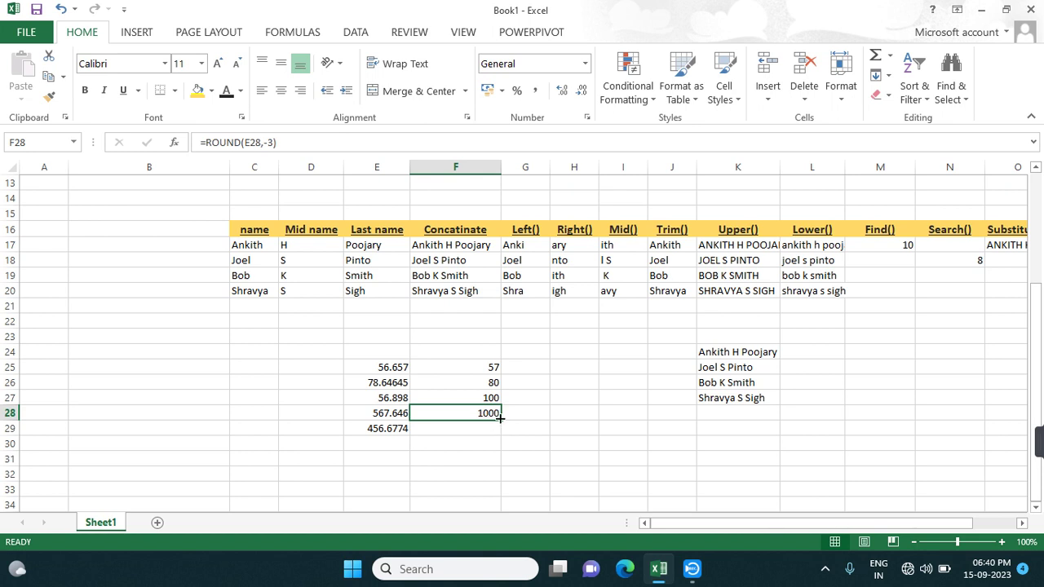
left_click_drag(501, 418, 496, 438)
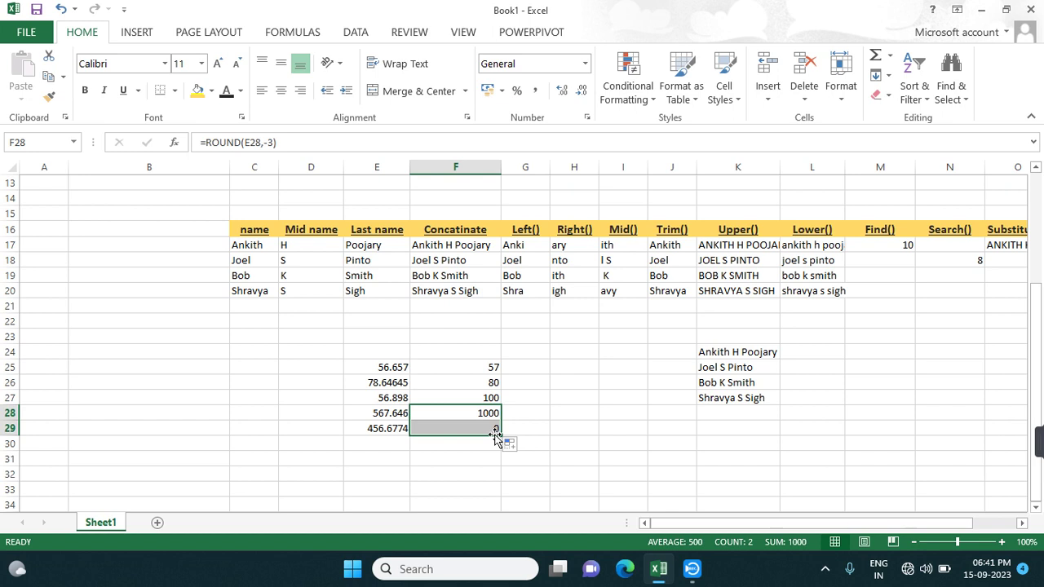
Step: Review the function list in B2:B9 against the names table and the ROUND examples below it
scroll(592, 385, "up", 4)
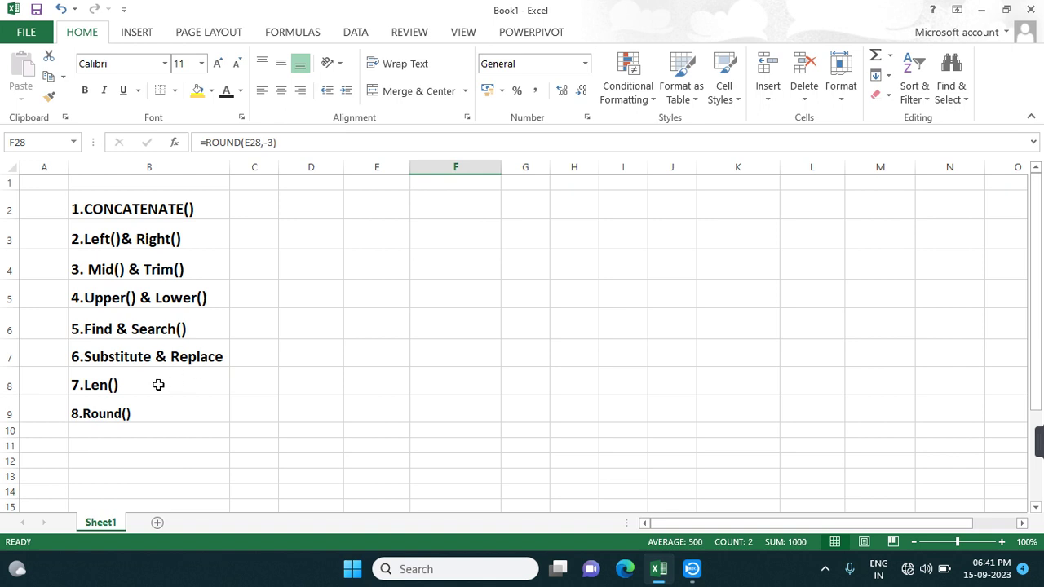
scroll(172, 382, "down", 1)
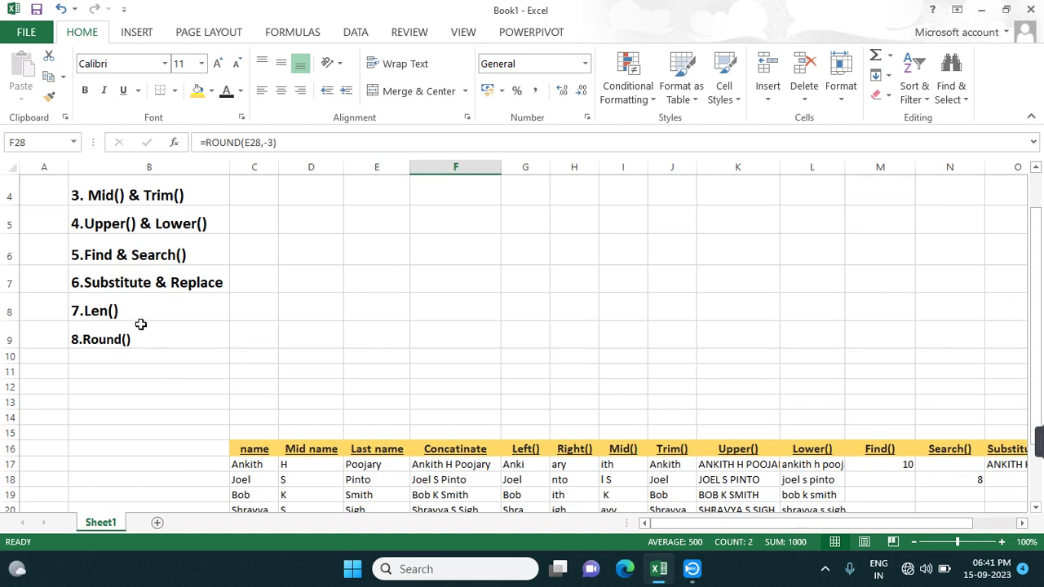
scroll(149, 338, "down", 1)
scroll(154, 336, "down", 2)
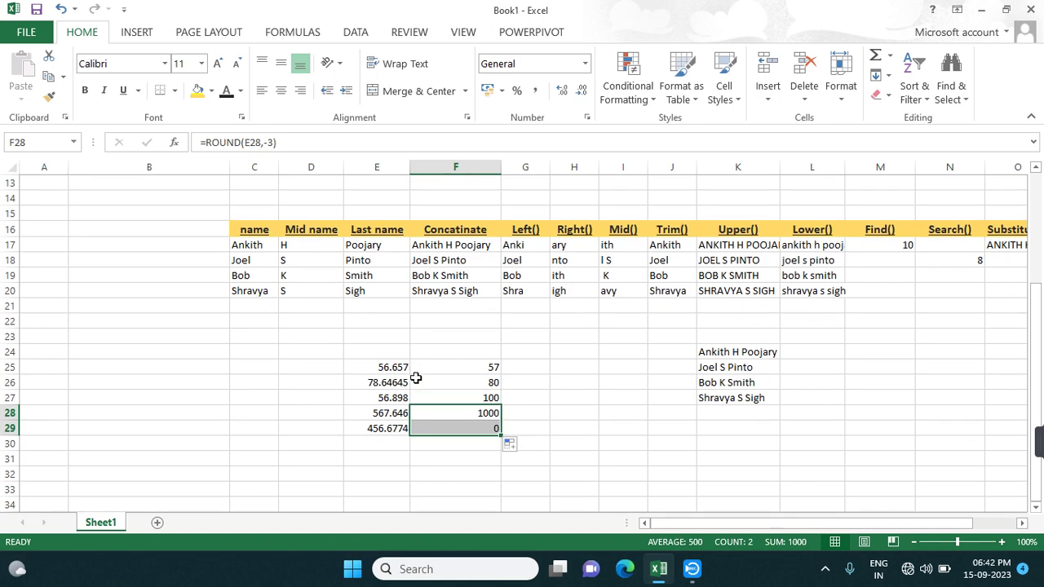
scroll(563, 371, "down", 1)
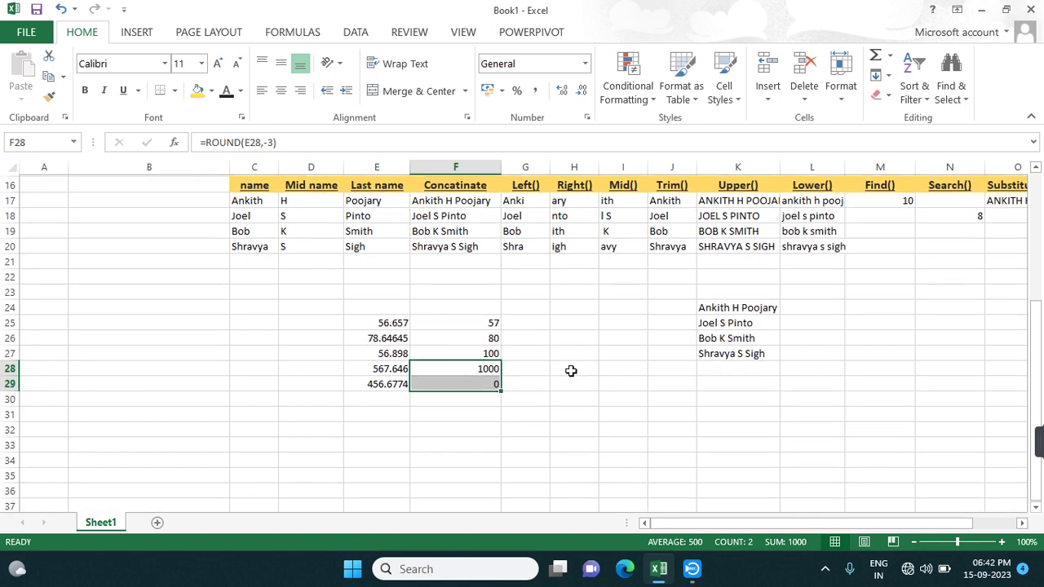
scroll(577, 357, "up", 2)
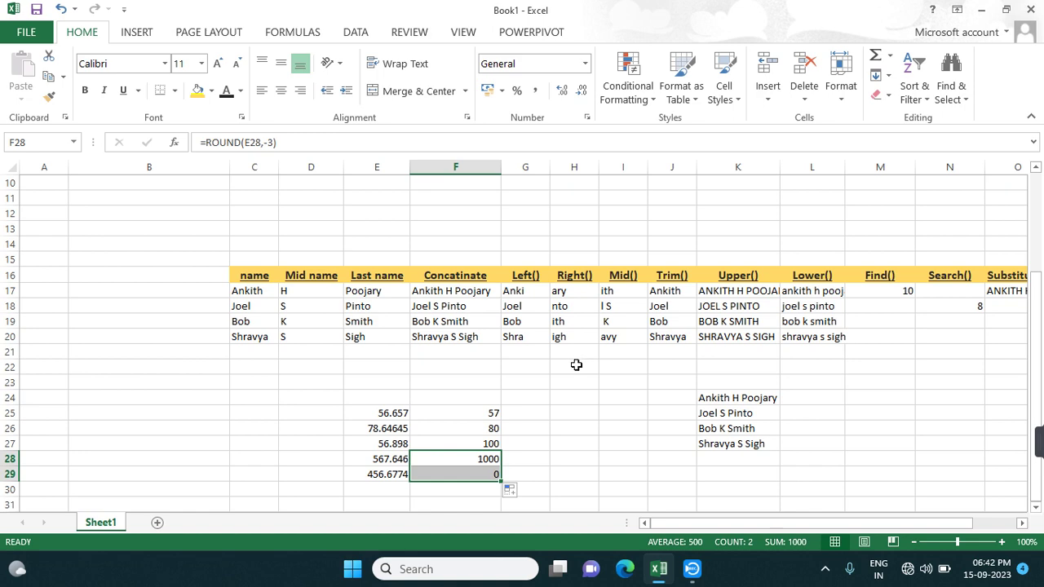
scroll(576, 365, "up", 3)
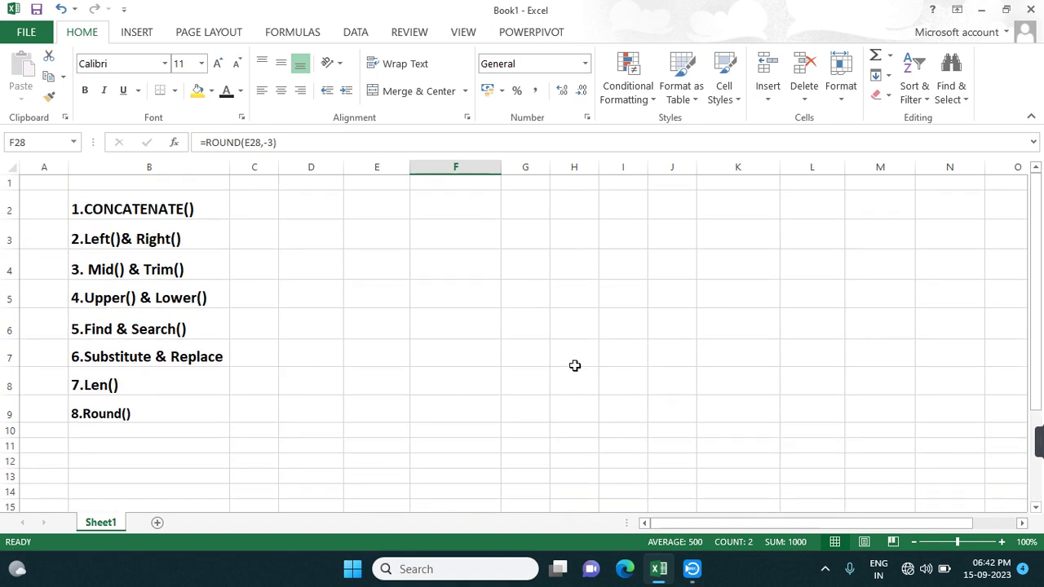